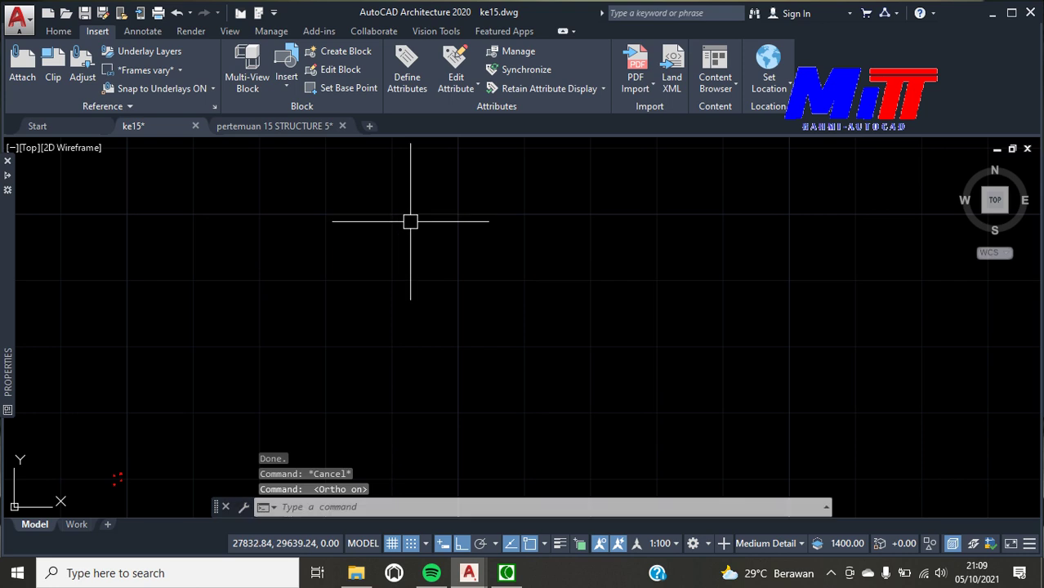
Draw the first column as a 350 by 9152 rectangle with REC
{"action": "type", "text": "rec"}
{"action": "key", "text": "Return"}
{"action": "left_click", "coordinate": [401, 202]}
{"action": "type", "text": "d"}
{"action": "key", "text": "Return"}
{"action": "type", "text": "35"}
{"action": "key", "text": "Return"}
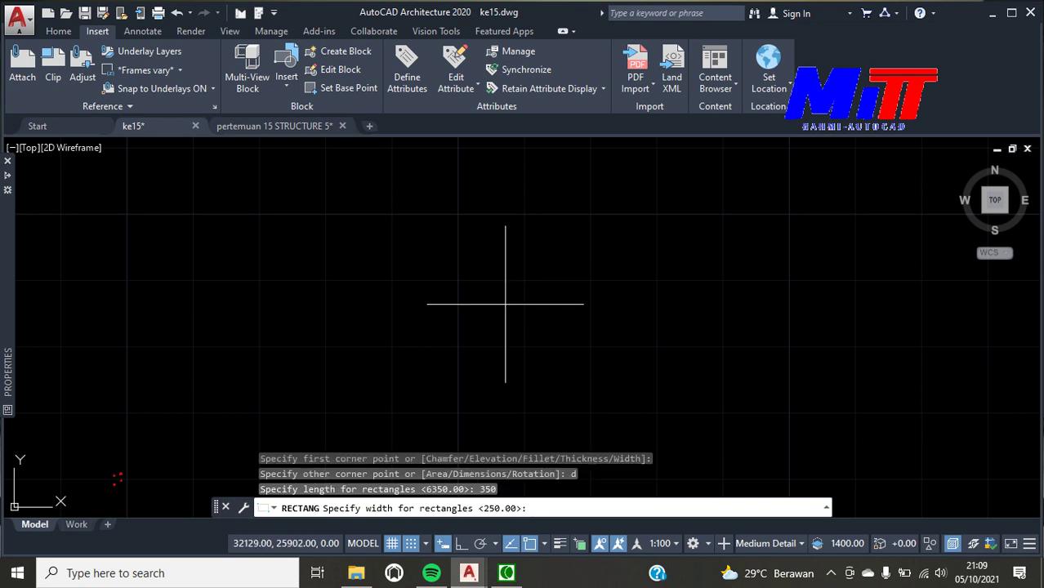
{"action": "type", "text": "9"}
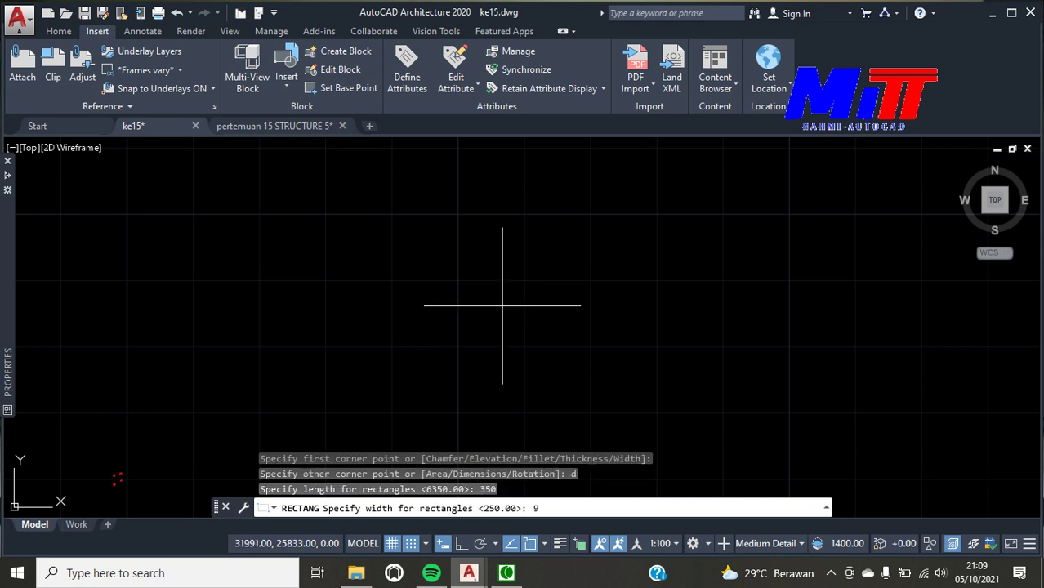
{"action": "type", "text": "152"}
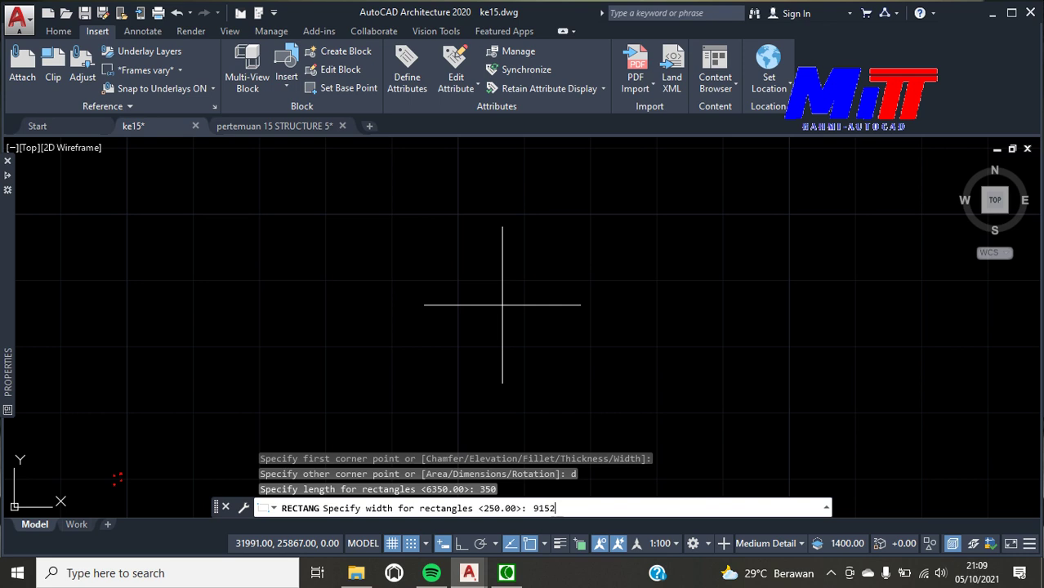
{"action": "key", "text": "Return"}
{"action": "left_click", "coordinate": [431, 194]}
Begin a second rectangle by dimensions from a new first corner
{"action": "scroll", "coordinate": [404, 212], "scroll_direction": "up", "scroll_amount": 1}
{"action": "scroll", "coordinate": [436, 243], "scroll_direction": "up", "scroll_amount": 1}
{"action": "type", "text": "rec"}
{"action": "key", "text": "Return"}
{"action": "left_click", "coordinate": [495, 212]}
{"action": "type", "text": "d"}
{"action": "key", "text": "Return"}
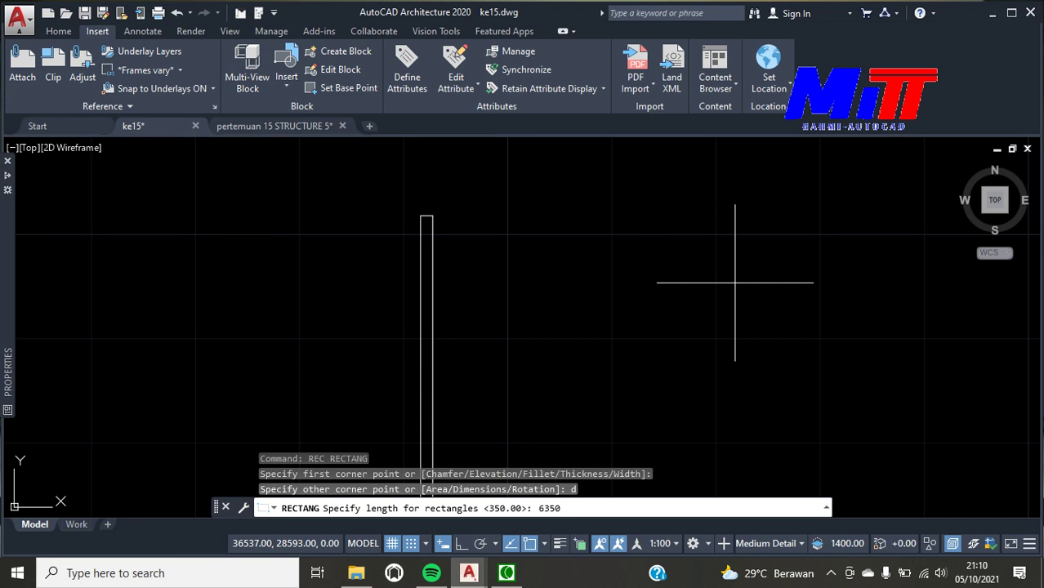
Finish the beam rectangle at 6350 by 250 and place it
{"action": "key", "text": "BackSpace"}
{"action": "key", "text": "Return"}
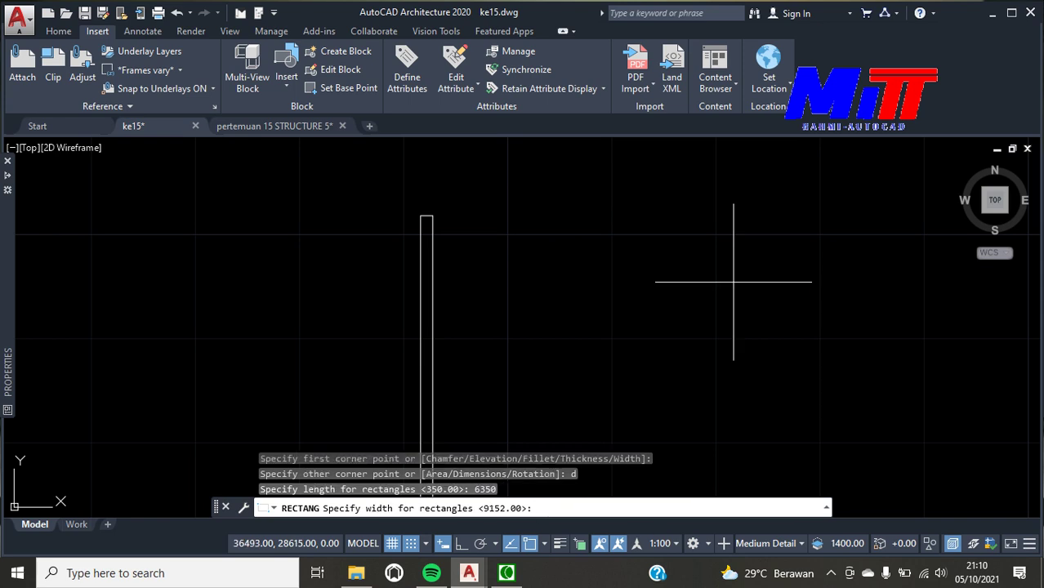
{"action": "key", "text": "Return"}
{"action": "scroll", "coordinate": [511, 221], "scroll_direction": "up", "scroll_amount": 3}
{"action": "left_click", "coordinate": [513, 224]}
Move the beam so its corner sits on the column's top corner
{"action": "type", "text": "m"}
{"action": "key", "text": "Return"}
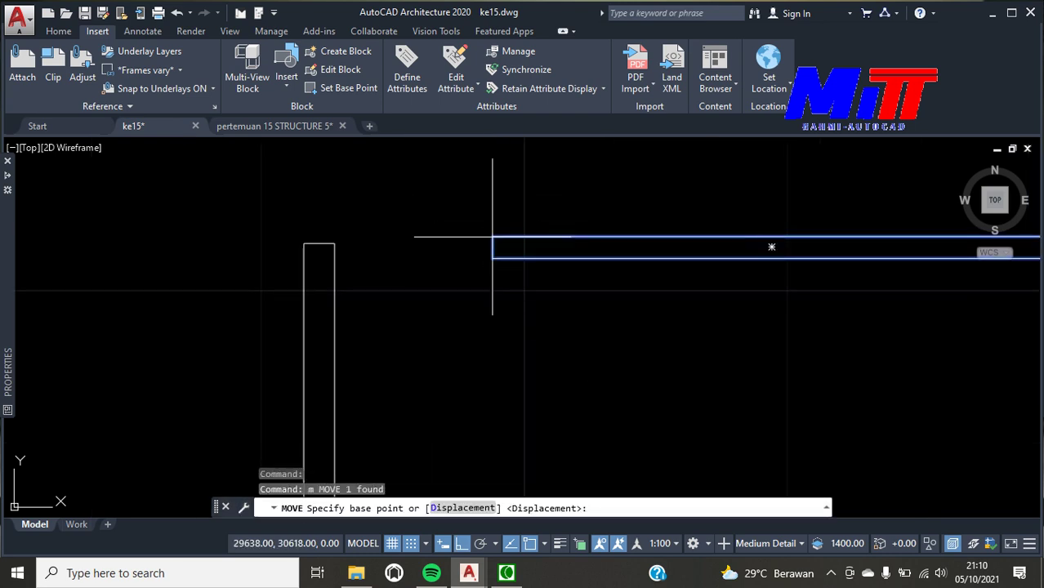
{"action": "left_click", "coordinate": [493, 236]}
{"action": "scroll", "coordinate": [298, 217], "scroll_direction": "up", "scroll_amount": 3}
{"action": "scroll", "coordinate": [324, 228], "scroll_direction": "up", "scroll_amount": 2}
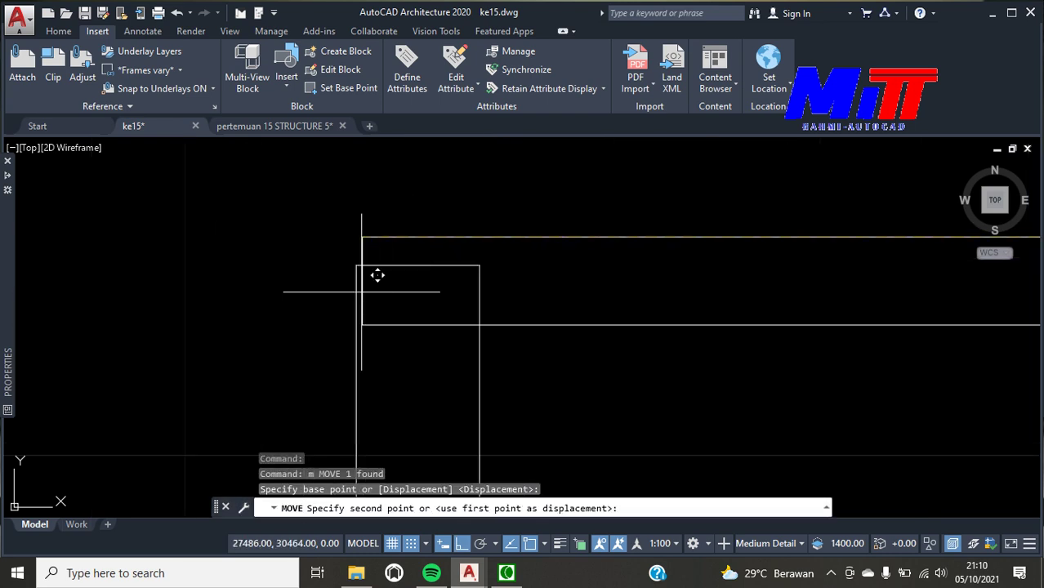
{"action": "scroll", "coordinate": [371, 285], "scroll_direction": "up", "scroll_amount": 2}
{"action": "left_click", "coordinate": [351, 245]}
Shift the beam up by 20 above the column top
{"action": "left_click", "coordinate": [631, 254]}
{"action": "type", "text": "M"}
{"action": "key", "text": "Return"}
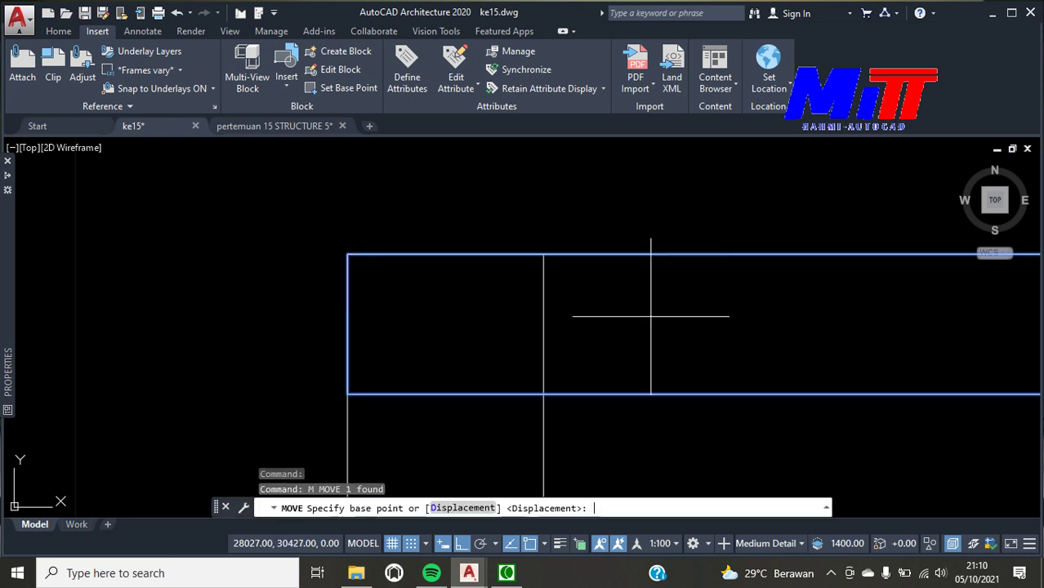
{"action": "left_click", "coordinate": [348, 254]}
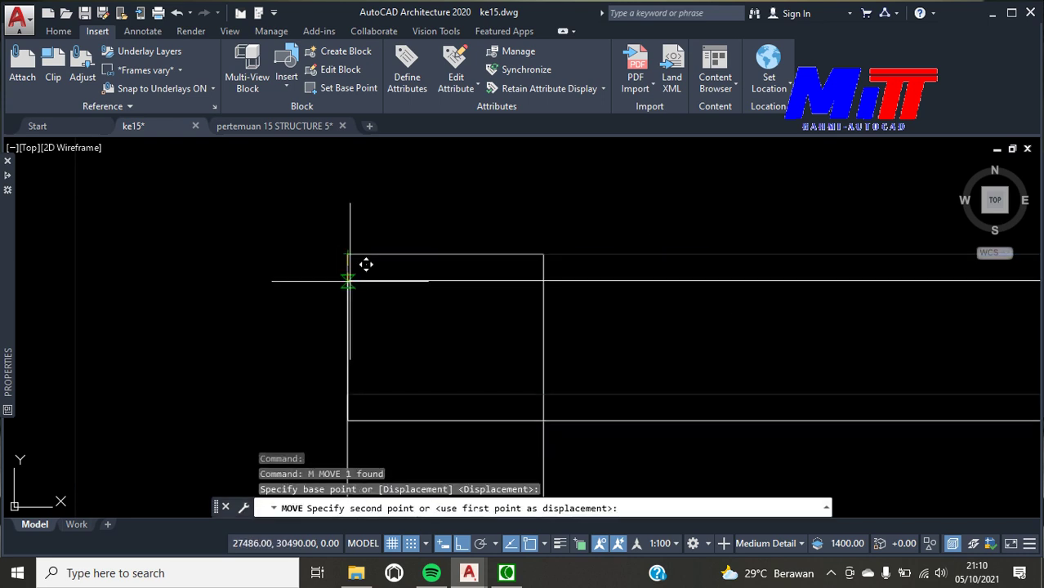
{"action": "type", "text": "20"}
{"action": "key", "text": "Return"}
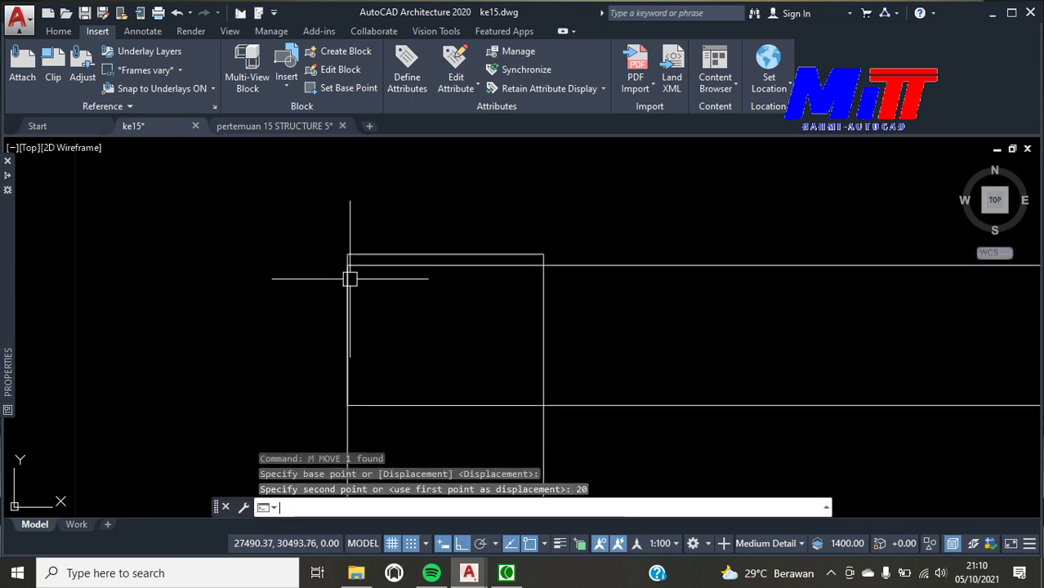
{"action": "key", "text": "Escape"}
Try moving the beam down 3007, then undo it back to the top
{"action": "scroll", "coordinate": [476, 280], "scroll_direction": "down", "scroll_amount": 3}
{"action": "scroll", "coordinate": [539, 300], "scroll_direction": "down", "scroll_amount": 3}
{"action": "scroll", "coordinate": [539, 300], "scroll_direction": "up", "scroll_amount": 3}
{"action": "scroll", "coordinate": [384, 221], "scroll_direction": "up", "scroll_amount": 1}
{"action": "scroll", "coordinate": [549, 210], "scroll_direction": "up", "scroll_amount": 2}
{"action": "left_click", "coordinate": [506, 214]}
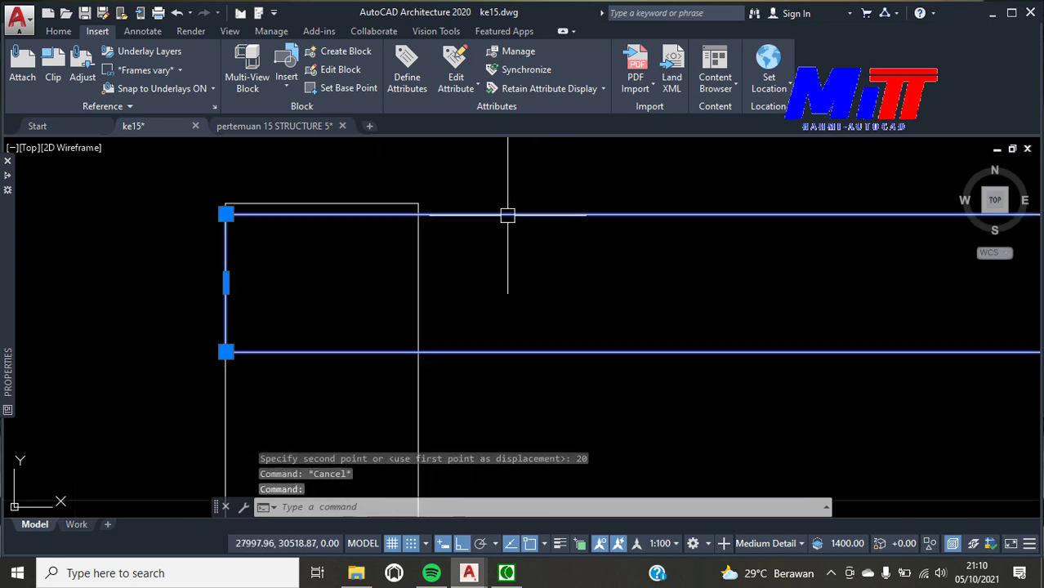
{"action": "type", "text": "m"}
{"action": "key", "text": "Return"}
{"action": "left_click", "coordinate": [226, 214]}
{"action": "type", "text": "3000"}
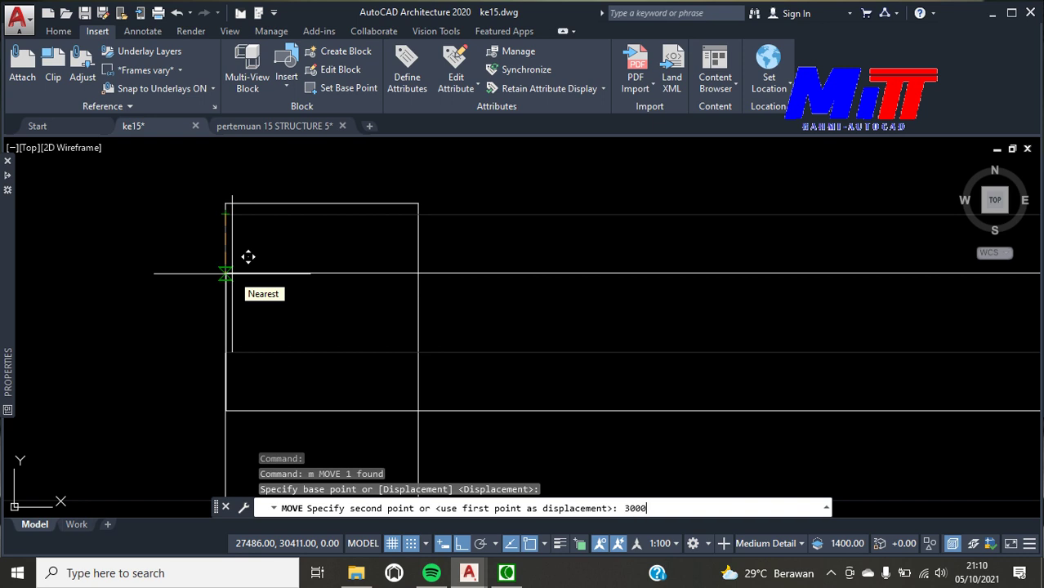
{"action": "type", "text": "7"}
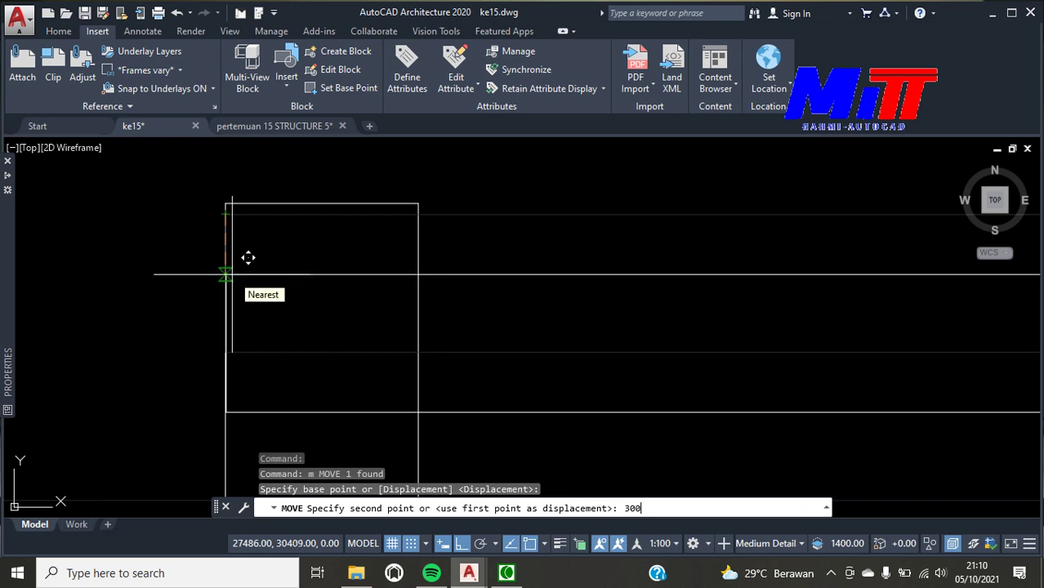
{"action": "type", "text": "7"}
{"action": "key", "text": "Return"}
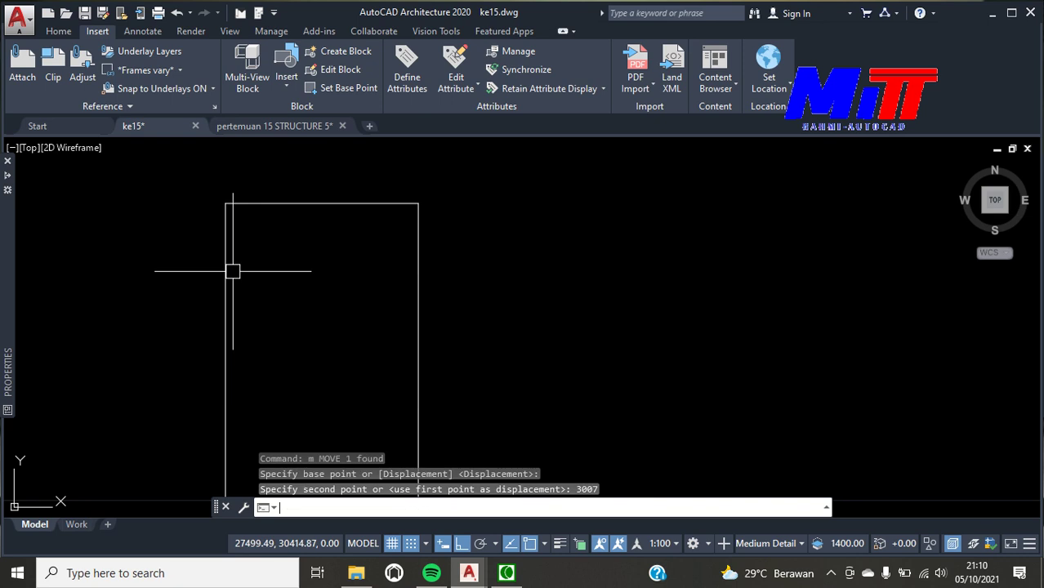
{"action": "scroll", "coordinate": [275, 222], "scroll_direction": "down", "scroll_amount": 5}
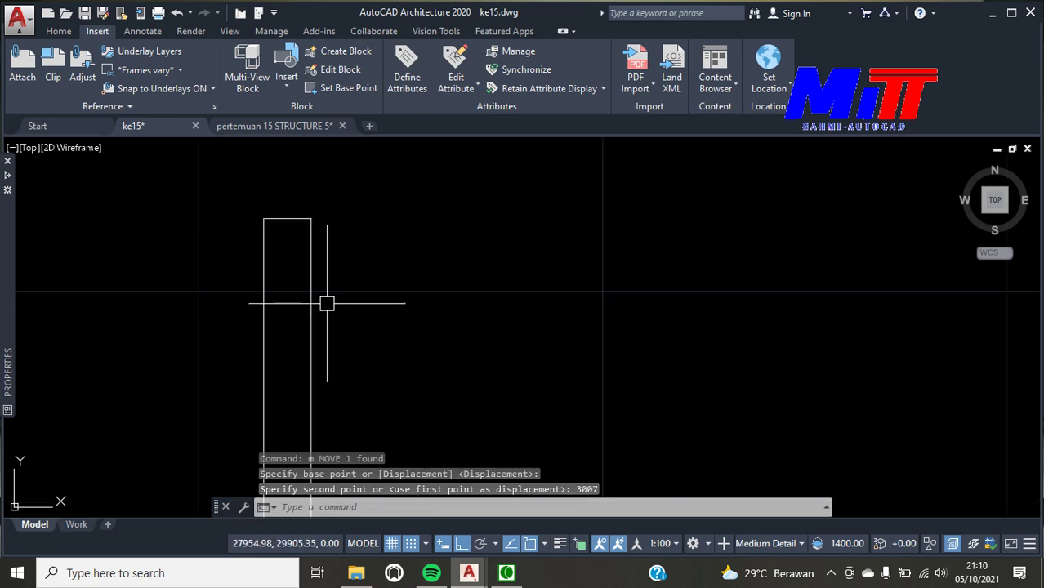
{"action": "key", "text": "ctrl+z"}
{"action": "key", "text": "ctrl+z"}
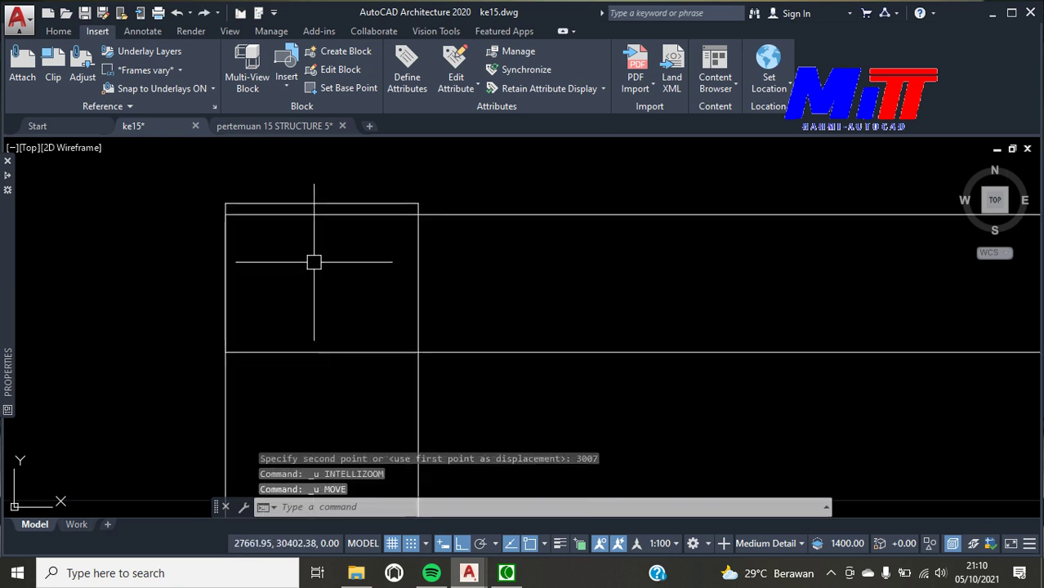
Copy the 6350 by 250 beam 3007 units straight down as a lower beam
{"action": "type", "text": "co"}
{"action": "key", "text": "Return"}
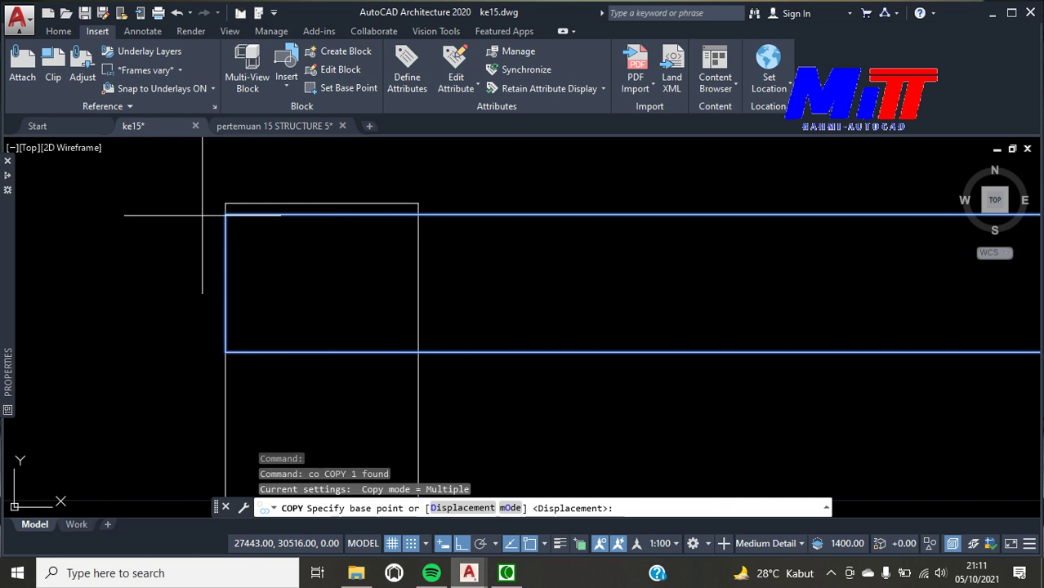
{"action": "left_click", "coordinate": [225, 214]}
{"action": "type", "text": "300"}
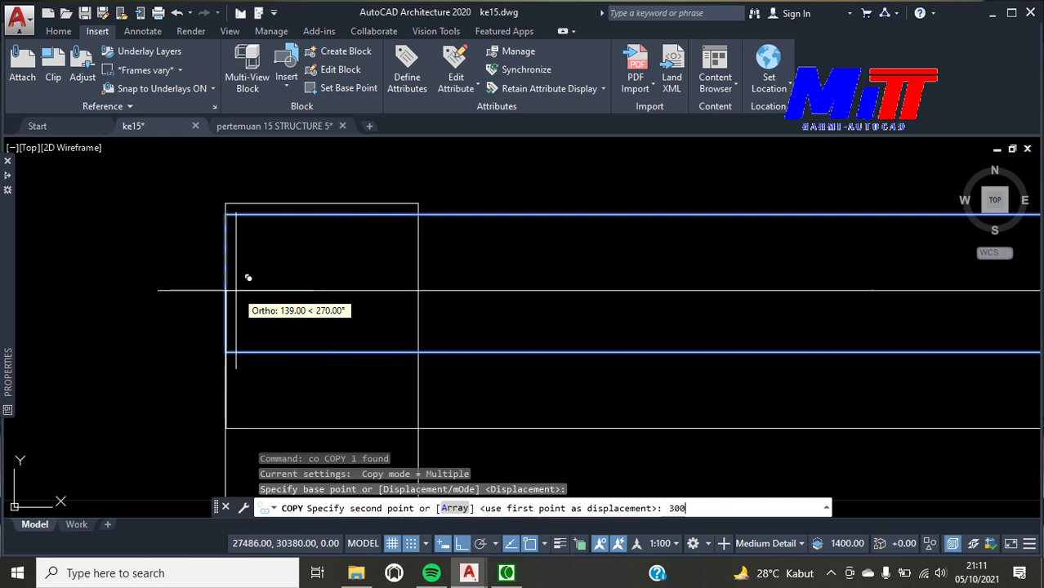
{"action": "type", "text": "7"}
{"action": "key", "text": "Return"}
{"action": "key", "text": "Return"}
{"action": "scroll", "coordinate": [280, 225], "scroll_direction": "up", "scroll_amount": 2}
{"action": "scroll", "coordinate": [314, 279], "scroll_direction": "up", "scroll_amount": 2}
{"action": "scroll", "coordinate": [324, 269], "scroll_direction": "up", "scroll_amount": 2}
{"action": "scroll", "coordinate": [324, 269], "scroll_direction": "down", "scroll_amount": 1}
{"action": "scroll", "coordinate": [252, 221], "scroll_direction": "down", "scroll_amount": 1}
{"action": "scroll", "coordinate": [421, 259], "scroll_direction": "down", "scroll_amount": 1}
{"action": "scroll", "coordinate": [396, 280], "scroll_direction": "down", "scroll_amount": 1}
{"action": "scroll", "coordinate": [380, 277], "scroll_direction": "up", "scroll_amount": 1}
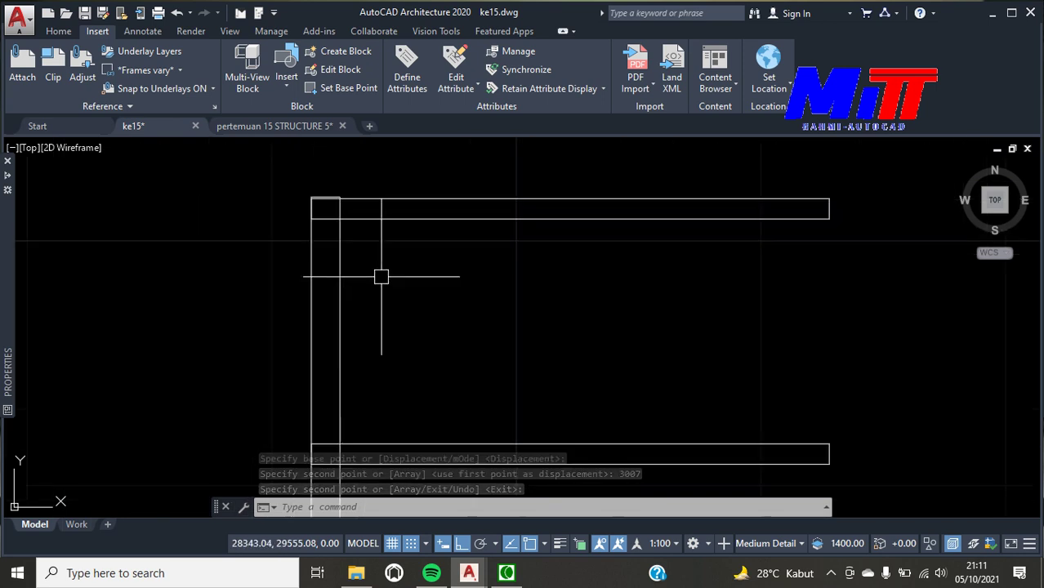
{"action": "scroll", "coordinate": [315, 206], "scroll_direction": "up", "scroll_amount": 2}
{"action": "scroll", "coordinate": [400, 192], "scroll_direction": "up", "scroll_amount": 3}
{"action": "type", "text": "l"}
{"action": "key", "text": "Return"}
{"action": "scroll", "coordinate": [333, 216], "scroll_direction": "up", "scroll_amount": 1}
Draw a line from the lower-left corner to the beam corner at the column junction
{"action": "scroll", "coordinate": [334, 224], "scroll_direction": "up", "scroll_amount": 1}
{"action": "scroll", "coordinate": [335, 236], "scroll_direction": "up", "scroll_amount": 1}
{"action": "left_click", "coordinate": [335, 235]}
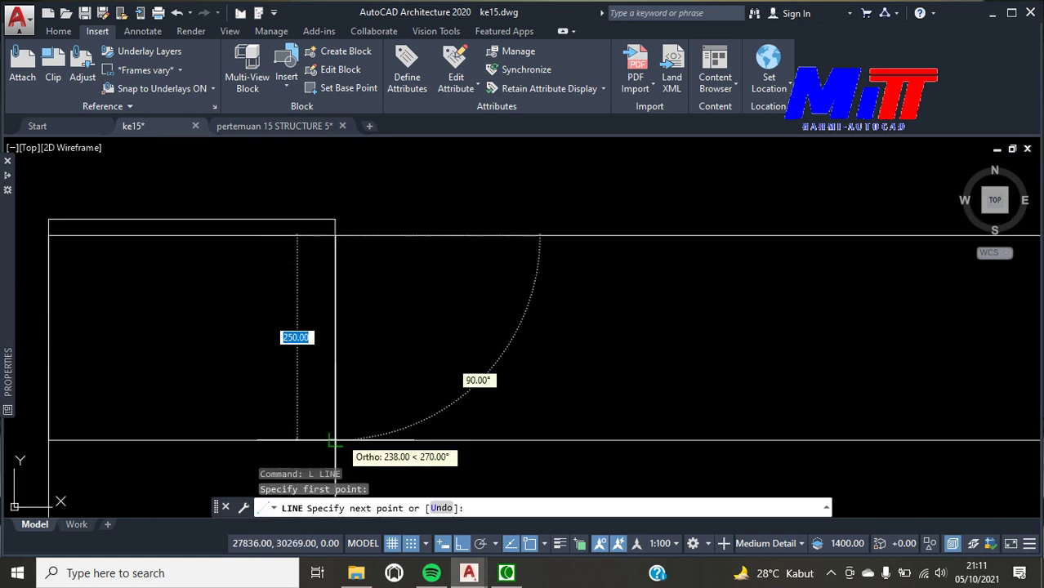
{"action": "key", "text": "Escape"}
{"action": "key", "text": "Return"}
{"action": "left_click", "coordinate": [48, 444]}
{"action": "left_click", "coordinate": [335, 441]}
{"action": "key", "text": "Escape"}
Offset two lines by 250 to form the new vertical edge in the top beam
{"action": "type", "text": "o"}
{"action": "key", "text": "Return"}
{"action": "scroll", "coordinate": [408, 392], "scroll_direction": "down", "scroll_amount": 3}
{"action": "type", "text": "250"}
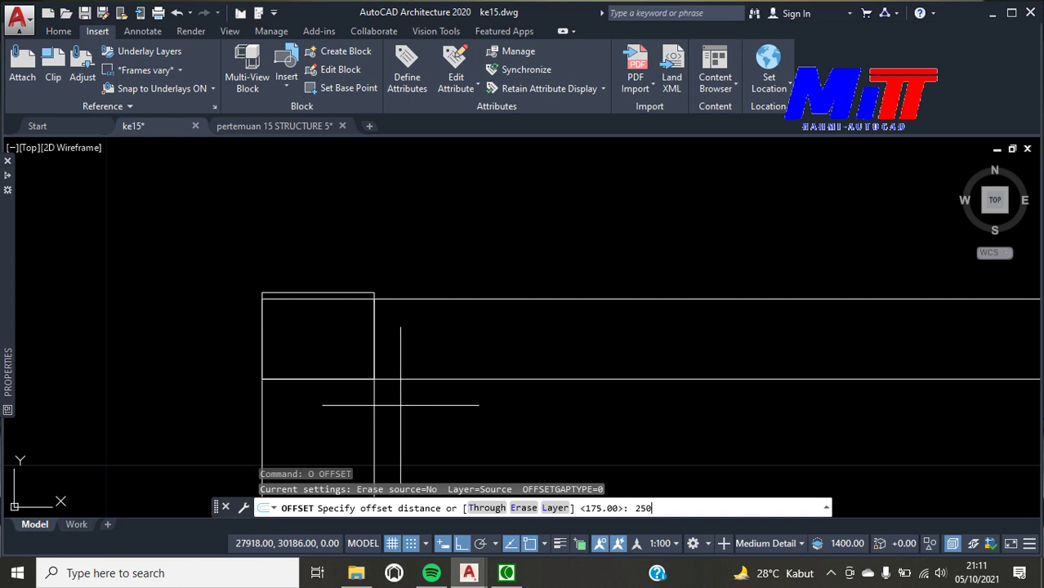
{"action": "key", "text": "Return"}
{"action": "left_click", "coordinate": [372, 345]}
{"action": "left_click", "coordinate": [410, 354]}
{"action": "left_click", "coordinate": [331, 379]}
{"action": "left_click", "coordinate": [330, 417]}
{"action": "key", "text": "Escape"}
{"action": "scroll", "coordinate": [385, 350], "scroll_direction": "up", "scroll_amount": 1}
{"action": "scroll", "coordinate": [401, 380], "scroll_direction": "down", "scroll_amount": 1}
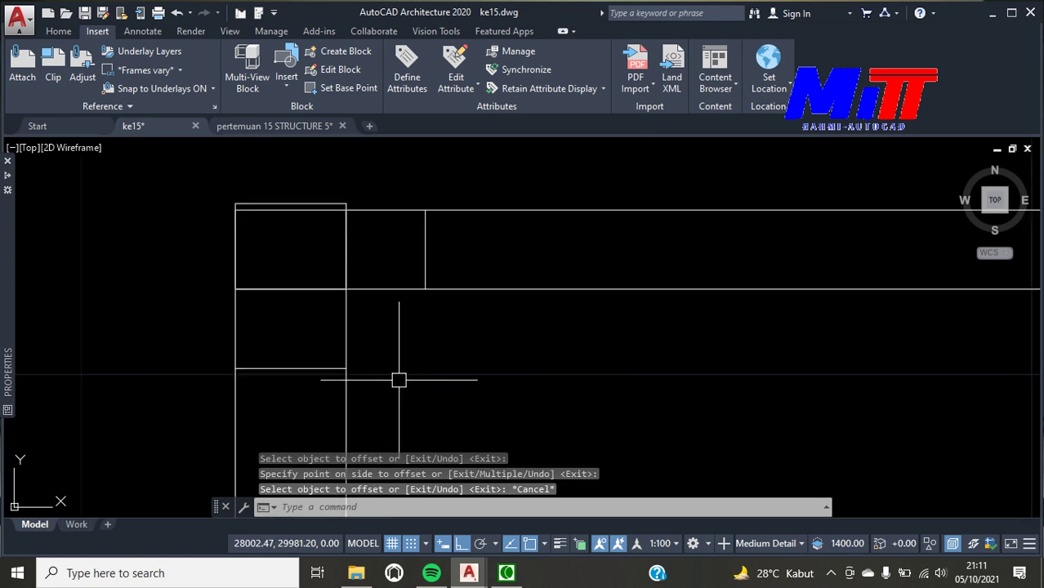
{"action": "scroll", "coordinate": [392, 371], "scroll_direction": "up", "scroll_amount": 1}
{"action": "scroll", "coordinate": [434, 378], "scroll_direction": "down", "scroll_amount": 1}
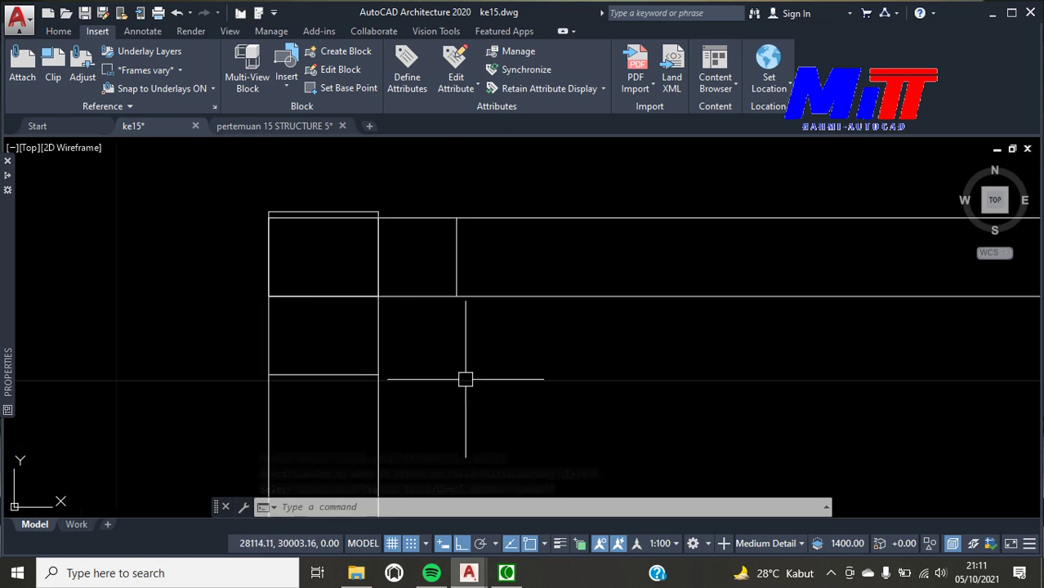
Begin a new rectangle by dimensions from a corner near the column top
{"action": "type", "text": "rec"}
{"action": "key", "text": "Return"}
{"action": "left_click", "coordinate": [138, 226]}
{"action": "key", "text": "Return"}
Finish the thin plate rectangle at 20 by 575 and place it
{"action": "type", "text": "20"}
{"action": "key", "text": "Return"}
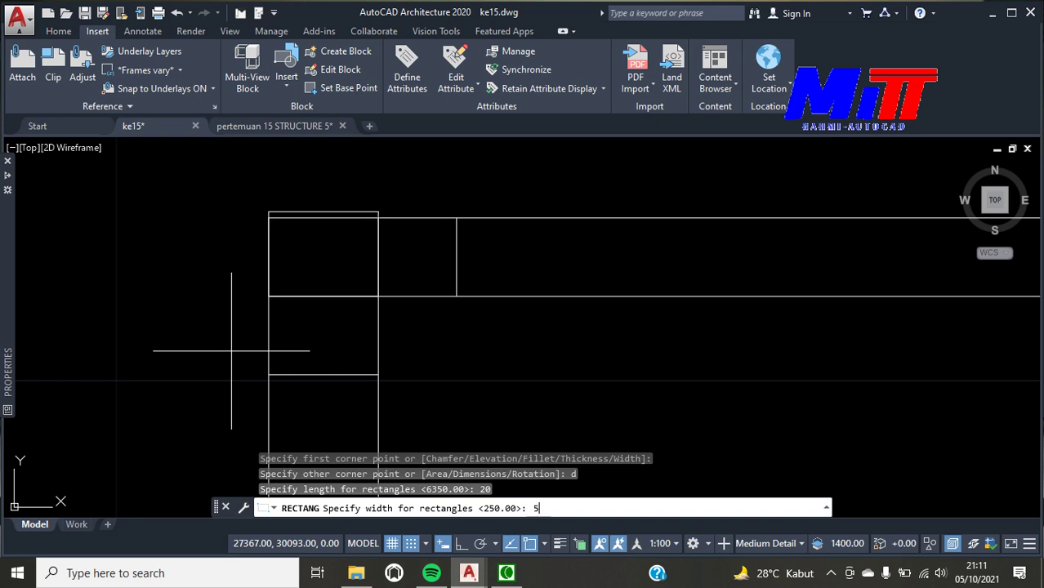
{"action": "key", "text": "Return"}
{"action": "scroll", "coordinate": [136, 224], "scroll_direction": "up", "scroll_amount": 2}
{"action": "left_click", "coordinate": [149, 227]}
{"action": "left_click", "coordinate": [149, 227]}
Move the 20 by 575 plate from its corner to sit beside the column
{"action": "type", "text": "m"}
{"action": "key", "text": "Return"}
{"action": "scroll", "coordinate": [151, 223], "scroll_direction": "up", "scroll_amount": 2}
{"action": "left_click", "coordinate": [150, 222]}
{"action": "scroll", "coordinate": [170, 203], "scroll_direction": "down", "scroll_amount": 3}
{"action": "scroll", "coordinate": [412, 212], "scroll_direction": "up", "scroll_amount": 3}
{"action": "scroll", "coordinate": [334, 242], "scroll_direction": "up", "scroll_amount": 2}
{"action": "left_click", "coordinate": [300, 261]}
{"action": "key", "text": "Escape"}
{"action": "scroll", "coordinate": [360, 237], "scroll_direction": "down", "scroll_amount": 2}
{"action": "scroll", "coordinate": [391, 381], "scroll_direction": "up", "scroll_amount": 1}
{"action": "scroll", "coordinate": [384, 359], "scroll_direction": "up", "scroll_amount": 2}
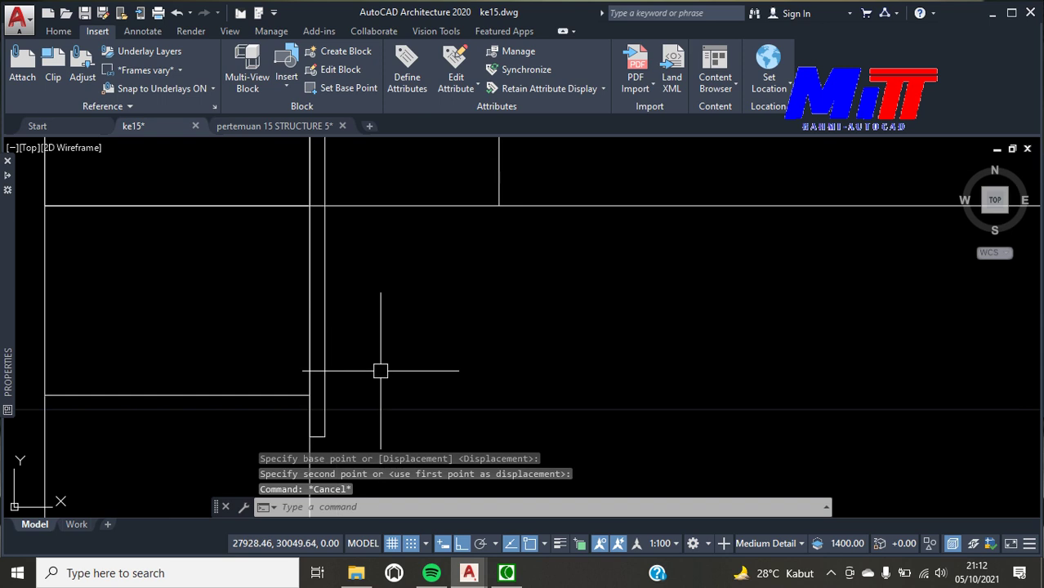
{"action": "type", "text": "l"}
{"action": "key", "text": "Return"}
{"action": "scroll", "coordinate": [319, 400], "scroll_direction": "up", "scroll_amount": 4}
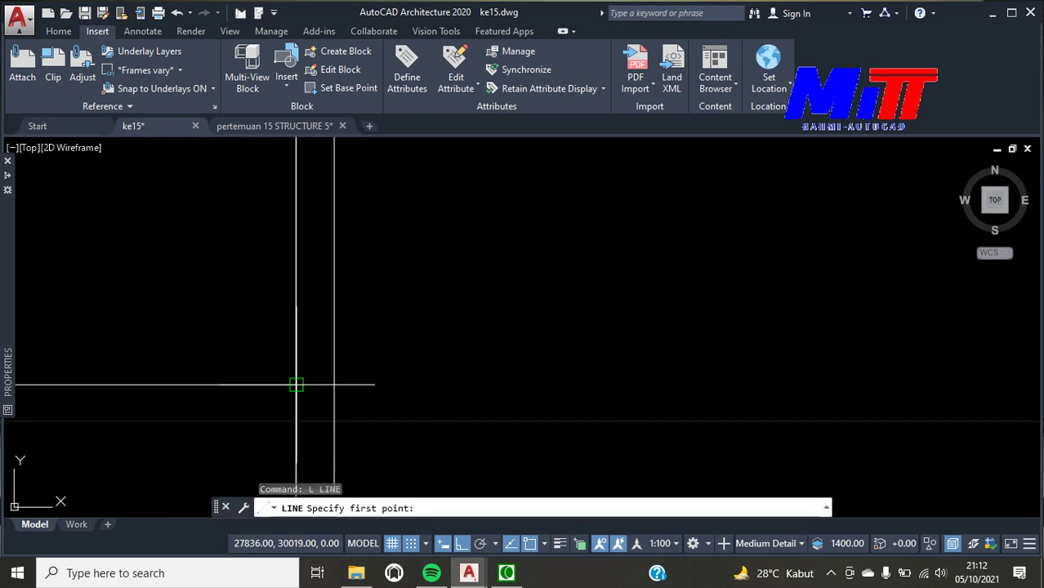
Place a 1-unit segment at the plate corner and draw a horizontal line across the column
{"action": "left_click", "coordinate": [317, 389]}
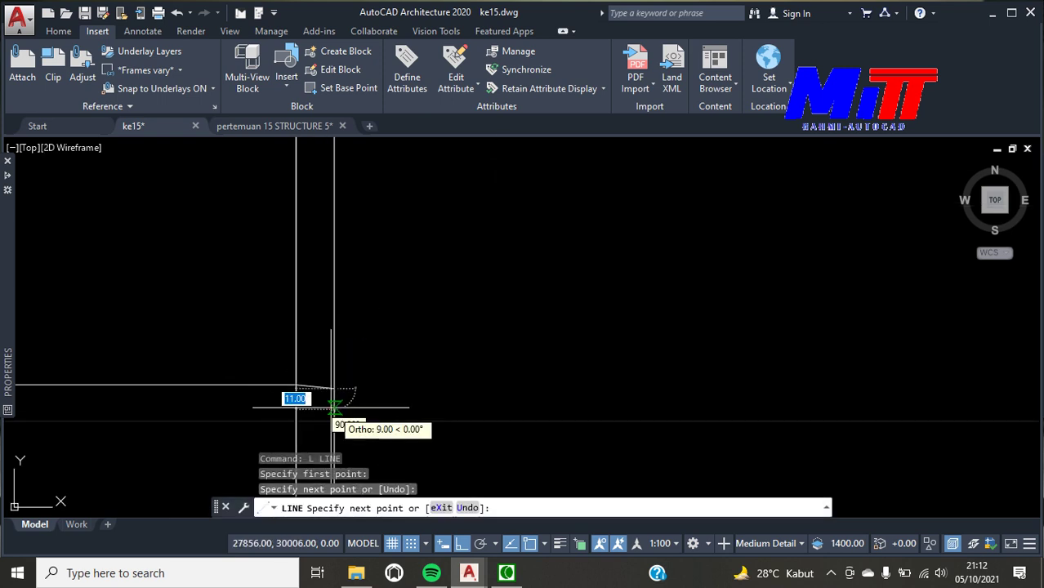
{"action": "type", "text": "1"}
{"action": "key", "text": "Return"}
{"action": "key", "text": "Escape"}
{"action": "key", "text": "Escape"}
{"action": "left_click", "coordinate": [314, 386]}
{"action": "key", "text": "Escape"}
{"action": "type", "text": "l"}
{"action": "key", "text": "Return"}
{"action": "scroll", "coordinate": [296, 388], "scroll_direction": "up", "scroll_amount": 3}
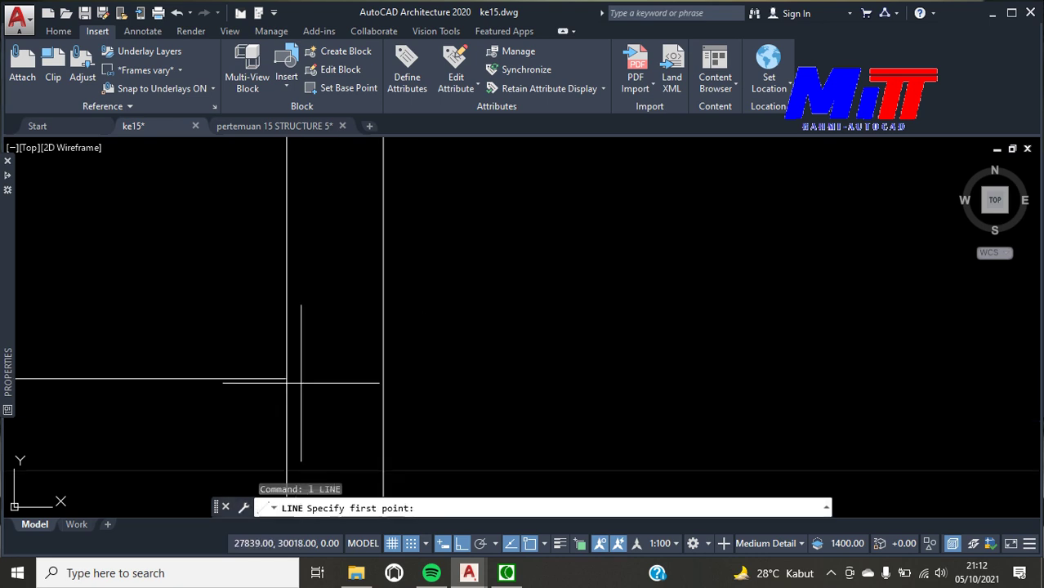
{"action": "left_click", "coordinate": [286, 378]}
{"action": "left_click", "coordinate": [383, 378]}
{"action": "key", "text": "Escape"}
Draw the diagonal brace line from the column end up to the beam corner
{"action": "type", "text": "l"}
{"action": "key", "text": "Return"}
{"action": "left_click", "coordinate": [384, 379]}
{"action": "scroll", "coordinate": [386, 380], "scroll_direction": "up", "scroll_amount": 2}
{"action": "scroll", "coordinate": [392, 381], "scroll_direction": "up", "scroll_amount": 2}
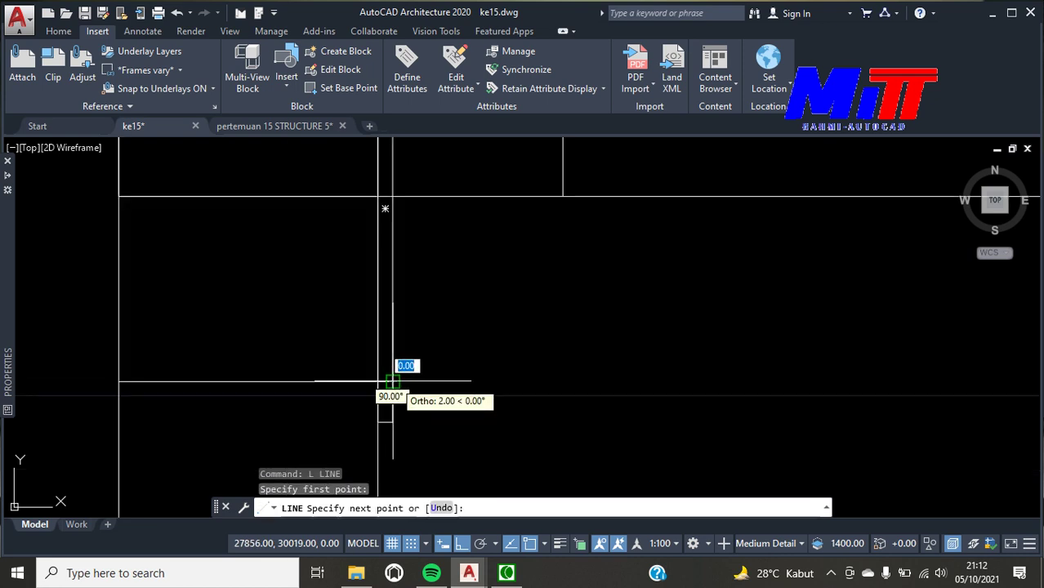
{"action": "left_click", "coordinate": [563, 196]}
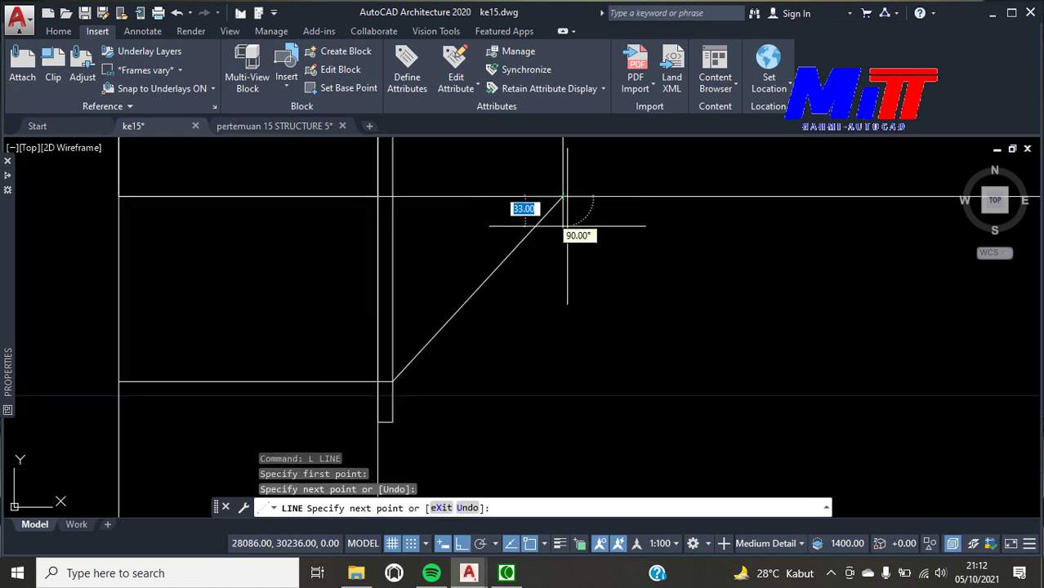
{"action": "key", "text": "Escape"}
Offset the diagonal brace by 20 to create its parallel copy
{"action": "type", "text": "o"}
{"action": "key", "text": "Return"}
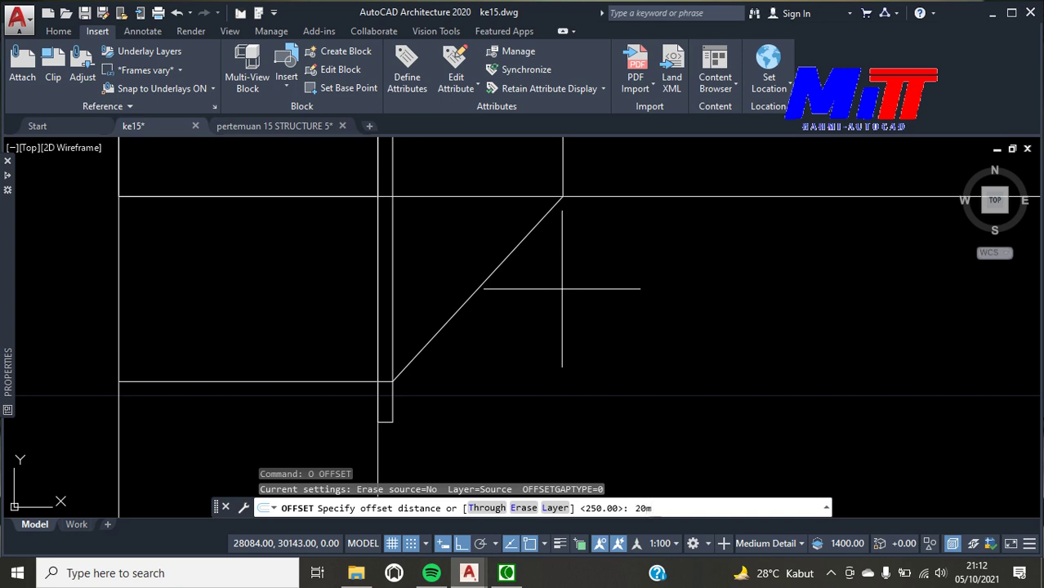
{"action": "key", "text": "Return"}
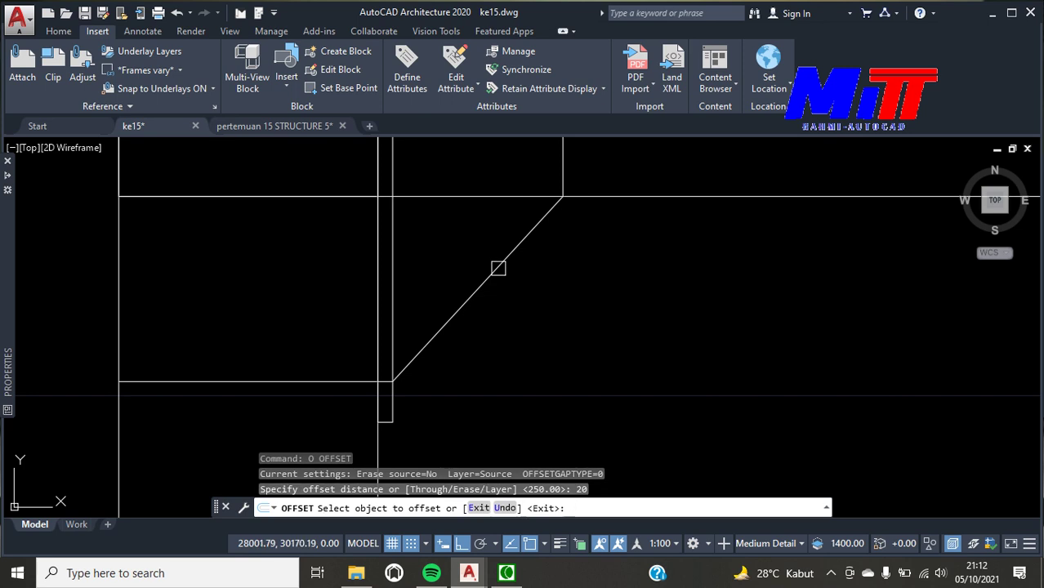
{"action": "left_click", "coordinate": [495, 269]}
{"action": "left_click", "coordinate": [522, 294]}
{"action": "key", "text": "Escape"}
Extend the brace diagonals to the column line and up to the beam line
{"action": "type", "text": "ex"}
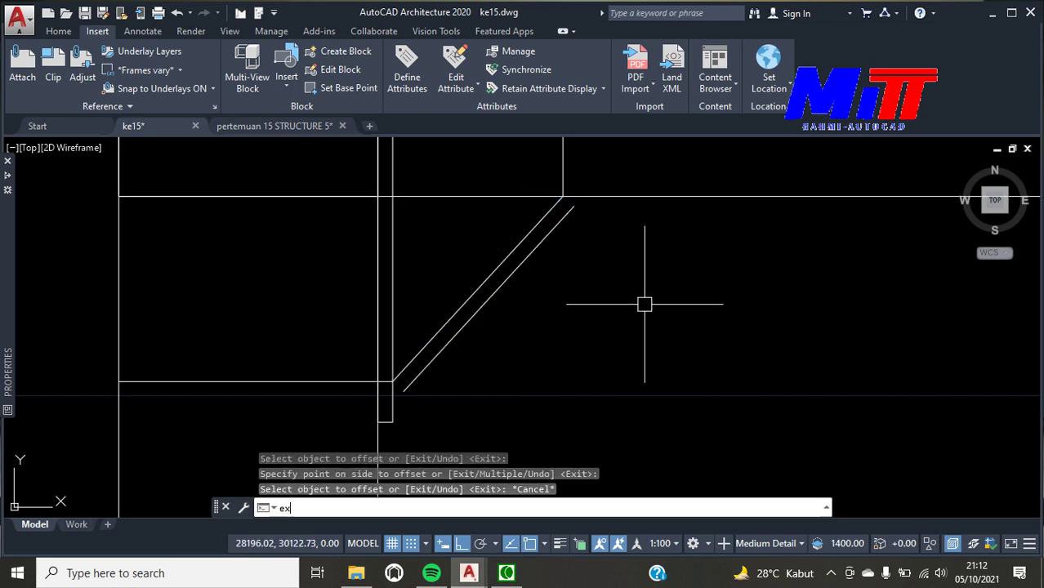
{"action": "key", "text": "Return"}
{"action": "scroll", "coordinate": [426, 403], "scroll_direction": "up", "scroll_amount": 4}
{"action": "left_click", "coordinate": [405, 342]}
{"action": "scroll", "coordinate": [590, 227], "scroll_direction": "down", "scroll_amount": 2}
{"action": "left_click", "coordinate": [590, 194]}
{"action": "key", "text": "Escape"}
{"action": "scroll", "coordinate": [582, 342], "scroll_direction": "down", "scroll_amount": 4}
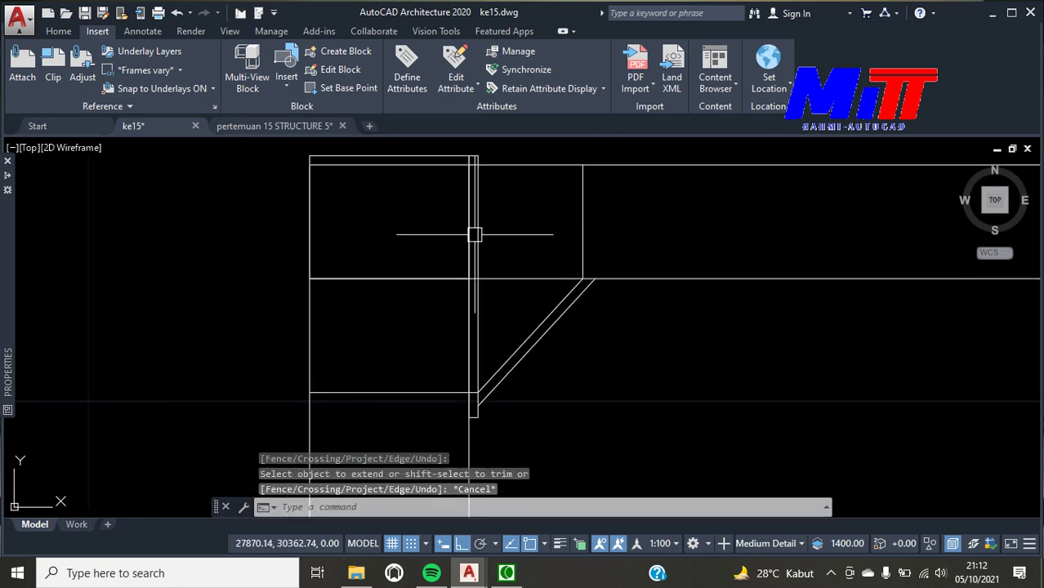
Draw a vertical line from the rectangle's top edge to its bottom midpoint
{"action": "scroll", "coordinate": [516, 223], "scroll_direction": "down", "scroll_amount": 2}
{"action": "type", "text": "l"}
{"action": "key", "text": "Return"}
{"action": "scroll", "coordinate": [565, 308], "scroll_direction": "up", "scroll_amount": 1}
{"action": "scroll", "coordinate": [535, 298], "scroll_direction": "up", "scroll_amount": 1}
{"action": "scroll", "coordinate": [515, 194], "scroll_direction": "up", "scroll_amount": 4}
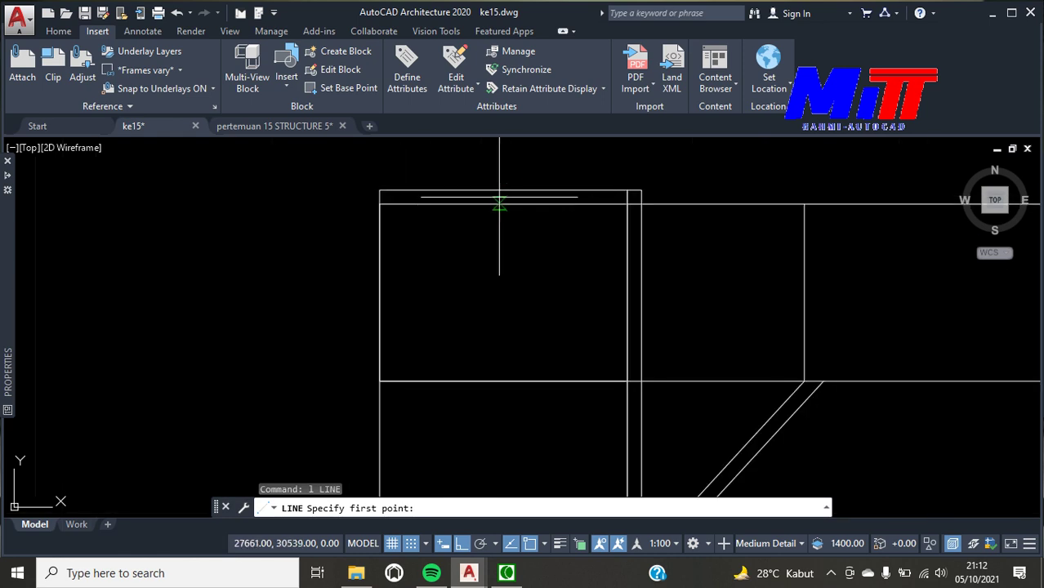
{"action": "left_click", "coordinate": [504, 190]}
{"action": "scroll", "coordinate": [504, 189], "scroll_direction": "down", "scroll_amount": 2}
{"action": "scroll", "coordinate": [503, 196], "scroll_direction": "down", "scroll_amount": 2}
{"action": "scroll", "coordinate": [502, 315], "scroll_direction": "down", "scroll_amount": 2}
{"action": "scroll", "coordinate": [502, 372], "scroll_direction": "up", "scroll_amount": 2}
{"action": "scroll", "coordinate": [466, 384], "scroll_direction": "up", "scroll_amount": 1}
{"action": "scroll", "coordinate": [482, 366], "scroll_direction": "up", "scroll_amount": 1}
{"action": "scroll", "coordinate": [443, 333], "scroll_direction": "up", "scroll_amount": 1}
{"action": "left_click", "coordinate": [419, 336]}
{"action": "key", "text": "Escape"}
Offset the column line 3000 to the right twice, after abandoning a 300 offset
{"action": "scroll", "coordinate": [435, 382], "scroll_direction": "down", "scroll_amount": 4}
{"action": "scroll", "coordinate": [425, 343], "scroll_direction": "down", "scroll_amount": 5}
{"action": "scroll", "coordinate": [392, 269], "scroll_direction": "down", "scroll_amount": 2}
{"action": "scroll", "coordinate": [400, 214], "scroll_direction": "up", "scroll_amount": 6}
{"action": "left_click", "coordinate": [415, 207]}
{"action": "type", "text": "o"}
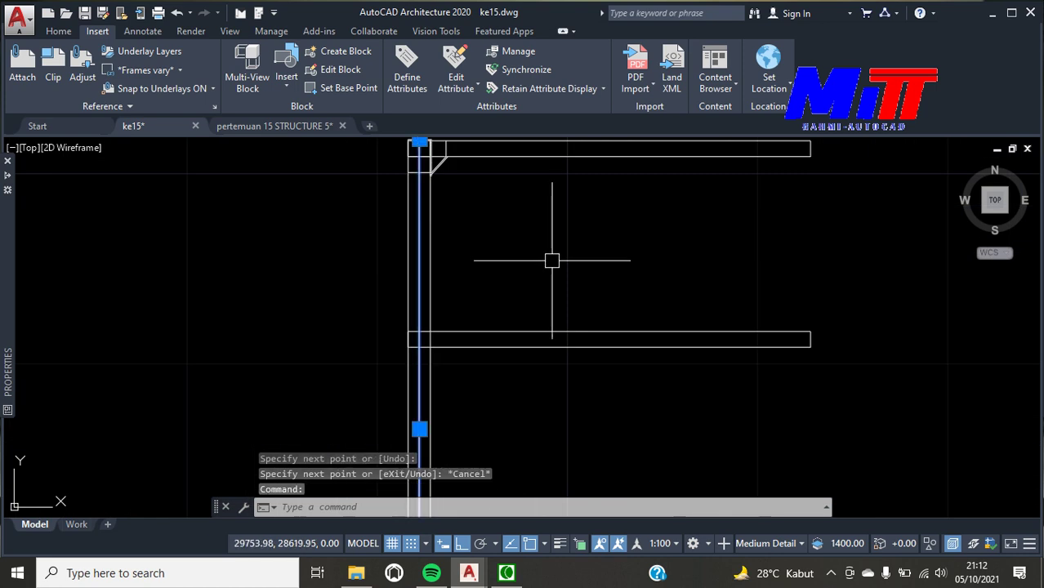
{"action": "key", "text": "Return"}
{"action": "type", "text": "300"}
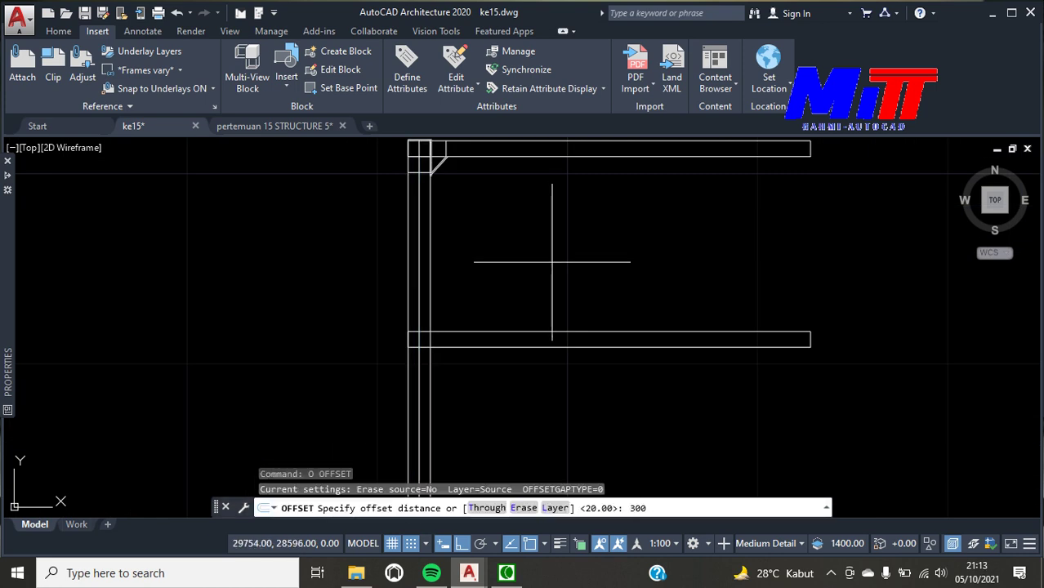
{"action": "key", "text": "Return"}
{"action": "key", "text": "Escape"}
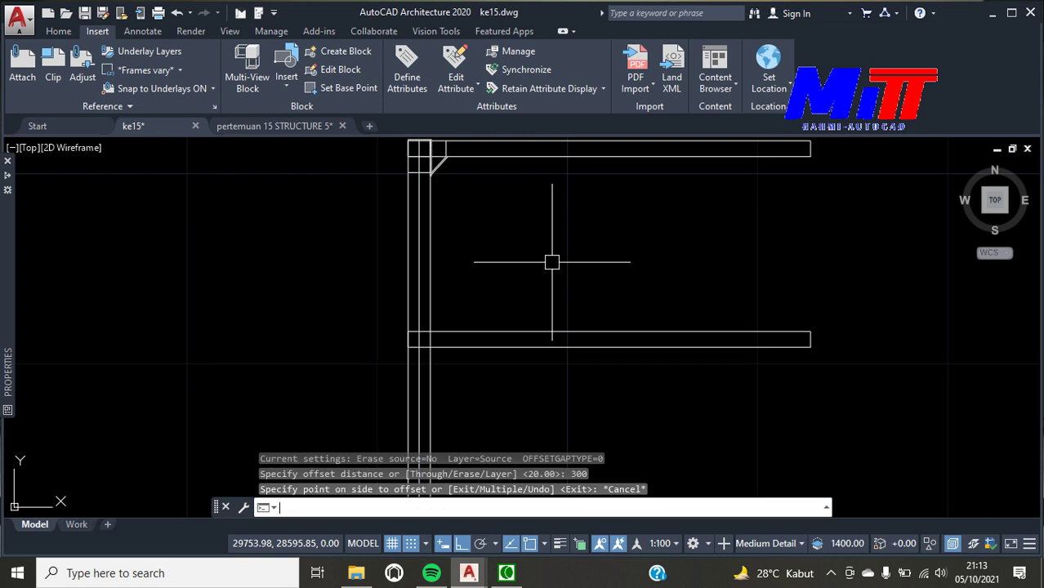
{"action": "type", "text": "o"}
{"action": "key", "text": "Return"}
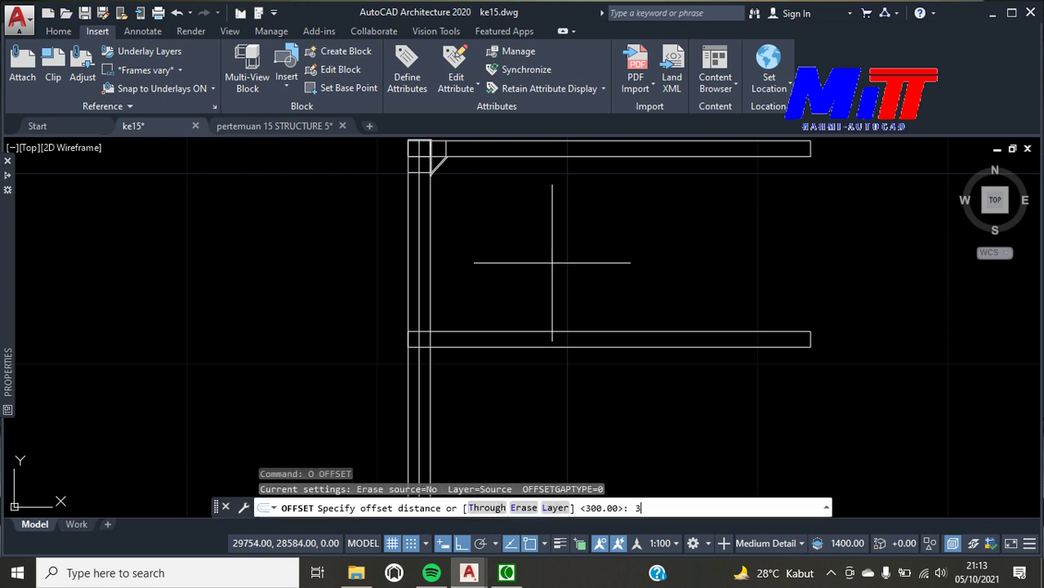
{"action": "type", "text": "000"}
{"action": "key", "text": "Return"}
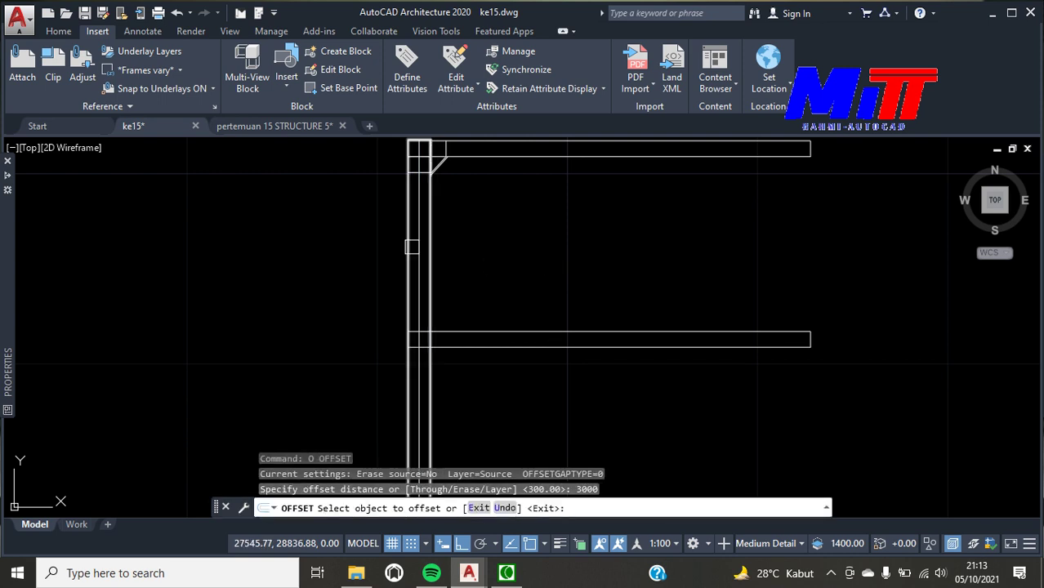
{"action": "left_click", "coordinate": [420, 249]}
{"action": "left_click", "coordinate": [476, 249]}
{"action": "left_click", "coordinate": [608, 241]}
{"action": "left_click", "coordinate": [788, 245]}
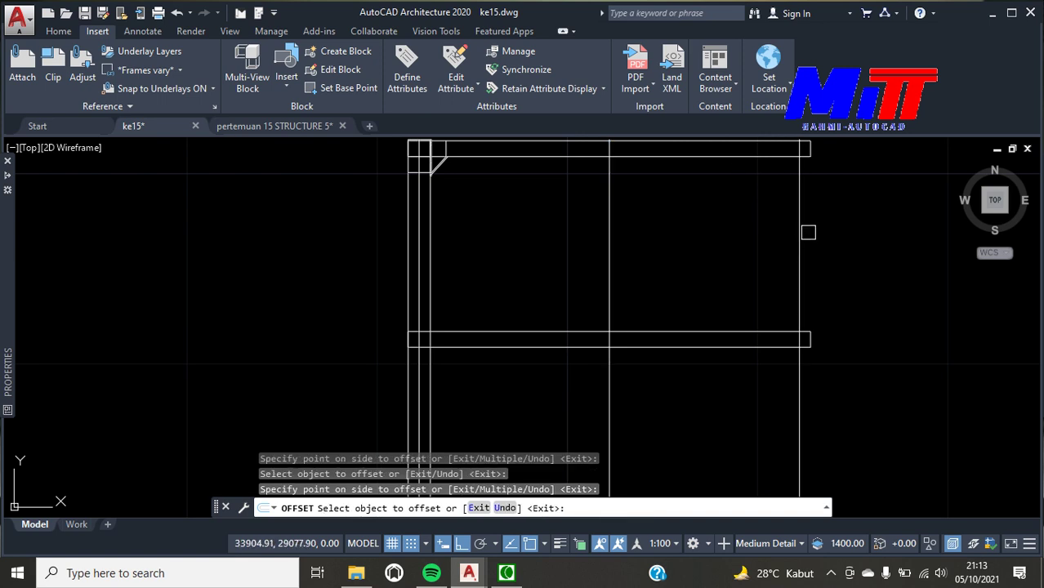
Offset four vertical lines by 175 to form the paired column edges
{"action": "scroll", "coordinate": [602, 262], "scroll_direction": "up", "scroll_amount": 2}
{"action": "key", "text": "Return"}
{"action": "key", "text": "Return"}
{"action": "type", "text": "175"}
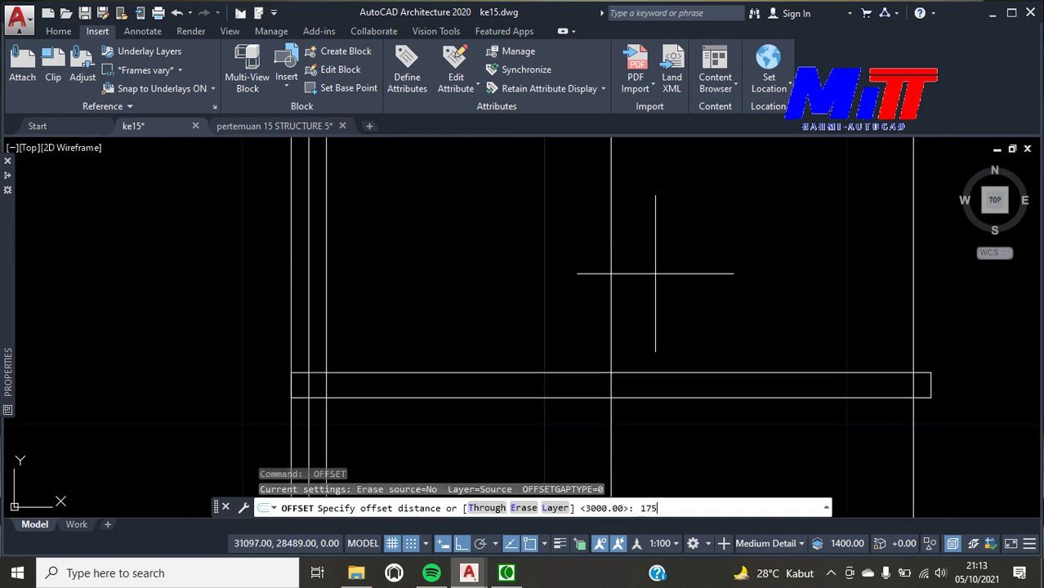
{"action": "key", "text": "Return"}
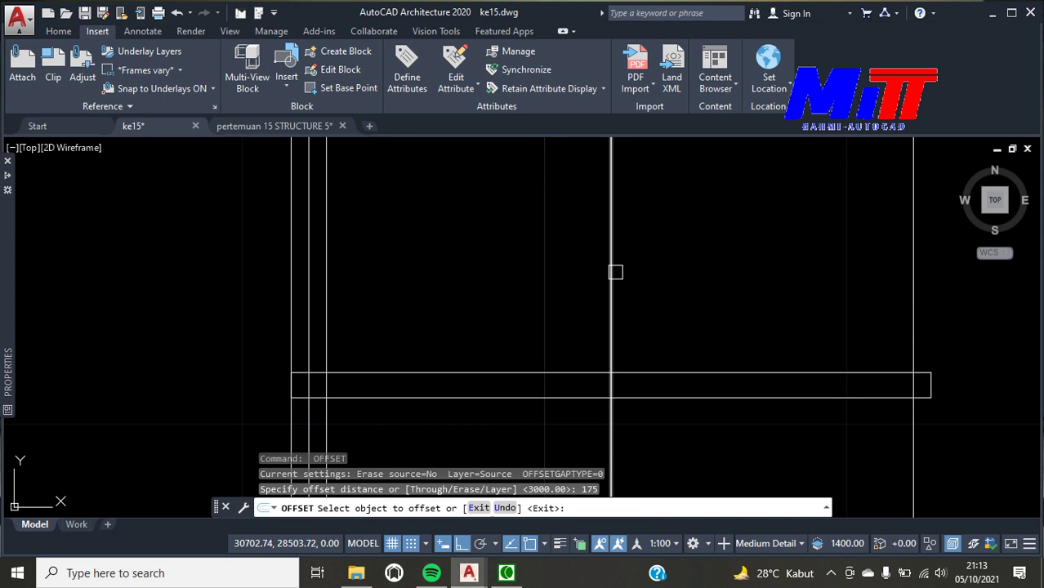
{"action": "left_click", "coordinate": [614, 272]}
{"action": "left_click", "coordinate": [634, 271]}
{"action": "left_click", "coordinate": [611, 271]}
{"action": "left_click", "coordinate": [577, 272]}
{"action": "scroll", "coordinate": [733, 308], "scroll_direction": "down", "scroll_amount": 4}
{"action": "scroll", "coordinate": [815, 291], "scroll_direction": "up", "scroll_amount": 3}
{"action": "left_click", "coordinate": [783, 304]}
{"action": "left_click", "coordinate": [770, 309]}
{"action": "left_click", "coordinate": [777, 309]}
{"action": "left_click", "coordinate": [740, 309]}
{"action": "key", "text": "Escape"}
{"action": "scroll", "coordinate": [797, 370], "scroll_direction": "down", "scroll_amount": 4}
{"action": "scroll", "coordinate": [797, 370], "scroll_direction": "down", "scroll_amount": 1}
{"action": "scroll", "coordinate": [694, 319], "scroll_direction": "up", "scroll_amount": 5}
{"action": "scroll", "coordinate": [757, 296], "scroll_direction": "up", "scroll_amount": 2}
{"action": "scroll", "coordinate": [727, 311], "scroll_direction": "down", "scroll_amount": 2}
{"action": "scroll", "coordinate": [670, 302], "scroll_direction": "down", "scroll_amount": 4}
{"action": "scroll", "coordinate": [735, 307], "scroll_direction": "up", "scroll_amount": 4}
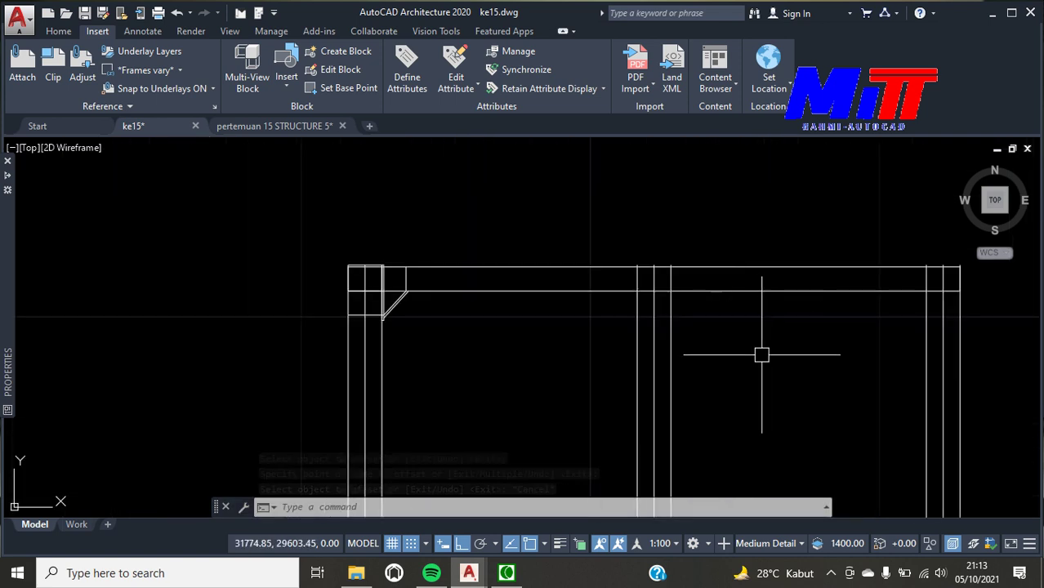
Draw a 3396-long truss line at 315° starting on the diagonal brace
{"action": "type", "text": "tr"}
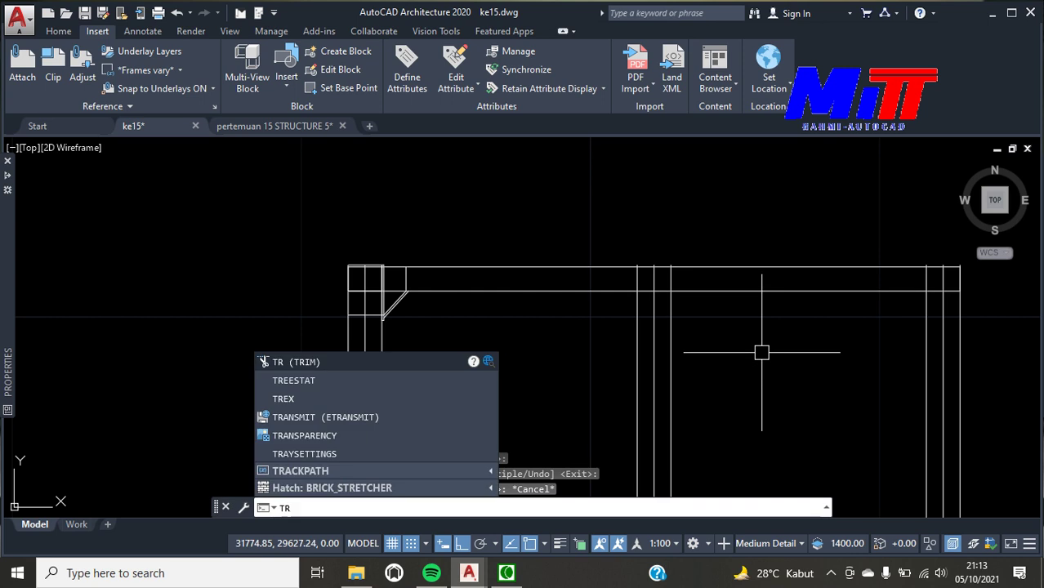
{"action": "key", "text": "Escape"}
{"action": "scroll", "coordinate": [690, 343], "scroll_direction": "up", "scroll_amount": 1}
{"action": "scroll", "coordinate": [508, 303], "scroll_direction": "up", "scroll_amount": 1}
{"action": "scroll", "coordinate": [435, 254], "scroll_direction": "up", "scroll_amount": 1}
{"action": "scroll", "coordinate": [435, 254], "scroll_direction": "up", "scroll_amount": 2}
{"action": "type", "text": "l"}
{"action": "key", "text": "Return"}
{"action": "scroll", "coordinate": [653, 343], "scroll_direction": "up", "scroll_amount": 1}
{"action": "scroll", "coordinate": [624, 298], "scroll_direction": "up", "scroll_amount": 1}
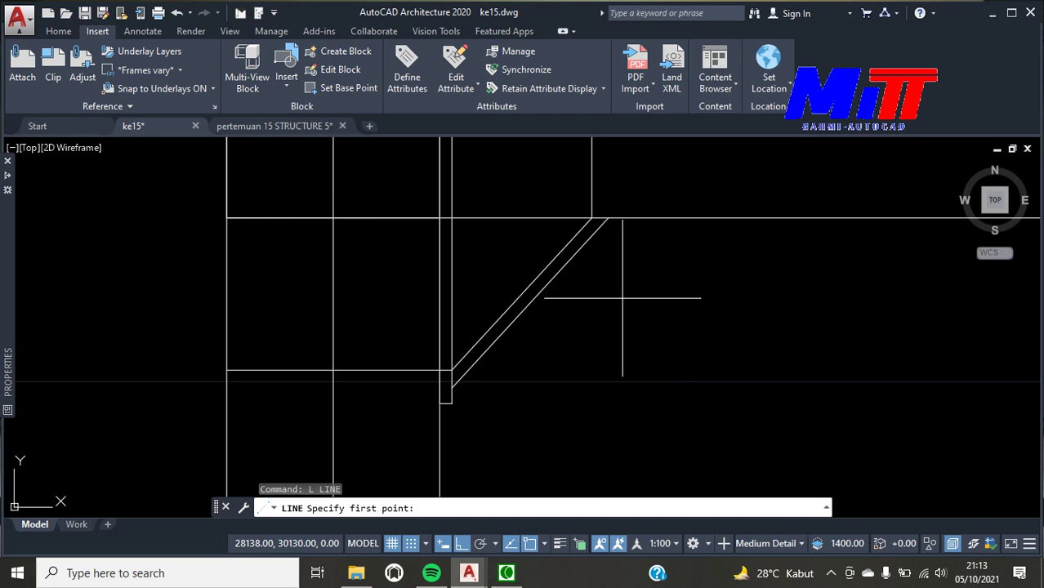
{"action": "left_click", "coordinate": [530, 303]}
{"action": "type", "text": "3396"}
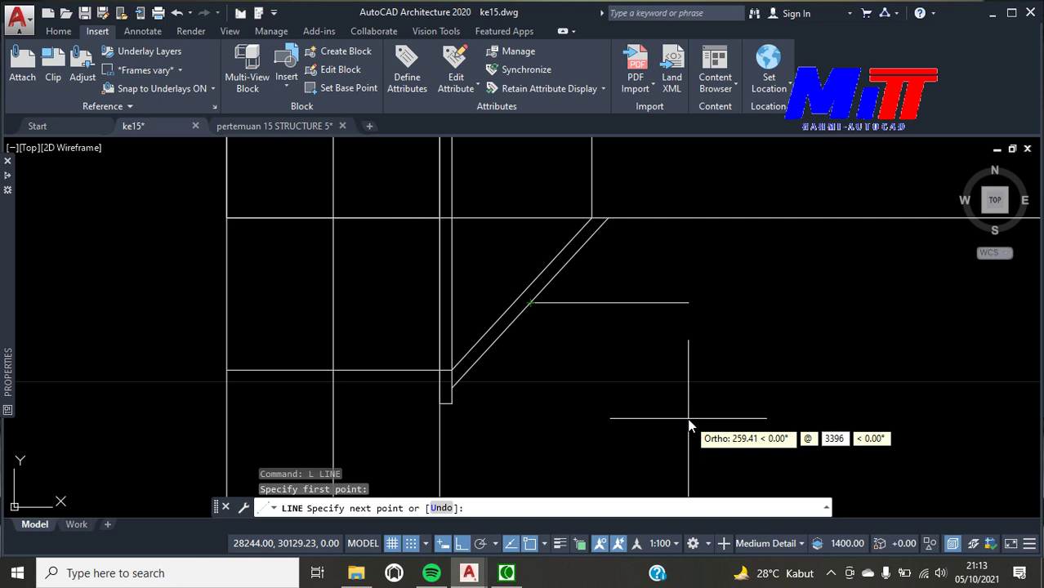
{"action": "key", "text": "Tab"}
{"action": "type", "text": "3"}
{"action": "key", "text": "Return"}
{"action": "key", "text": "Return"}
Start the Offset command after clearing a mistyped OM entry
{"action": "scroll", "coordinate": [771, 319], "scroll_direction": "down", "scroll_amount": 3}
{"action": "scroll", "coordinate": [823, 400], "scroll_direction": "down", "scroll_amount": 2}
{"action": "scroll", "coordinate": [809, 400], "scroll_direction": "down", "scroll_amount": 2}
{"action": "scroll", "coordinate": [799, 404], "scroll_direction": "up", "scroll_amount": 4}
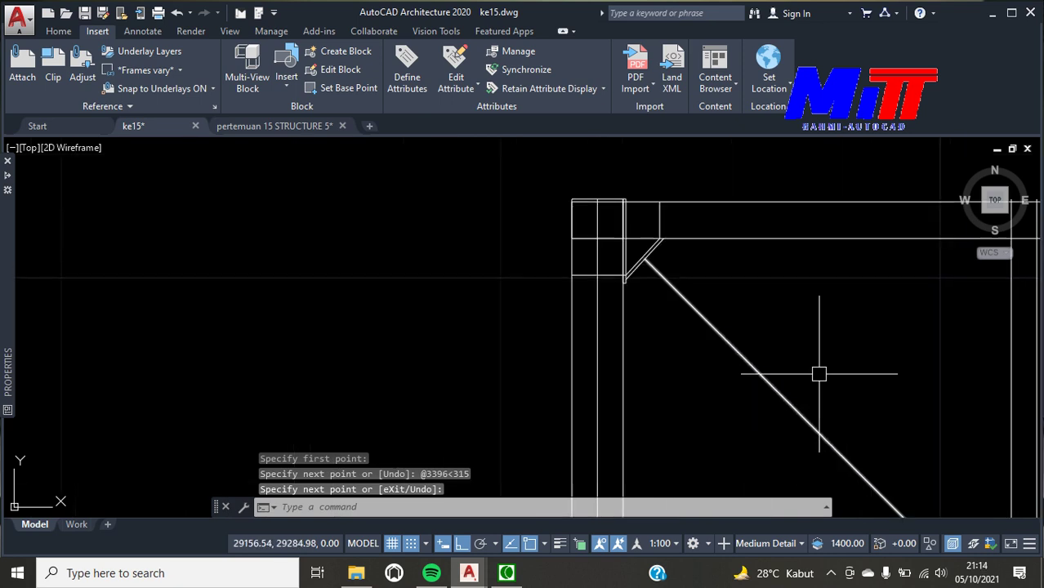
{"action": "key", "text": "Escape"}
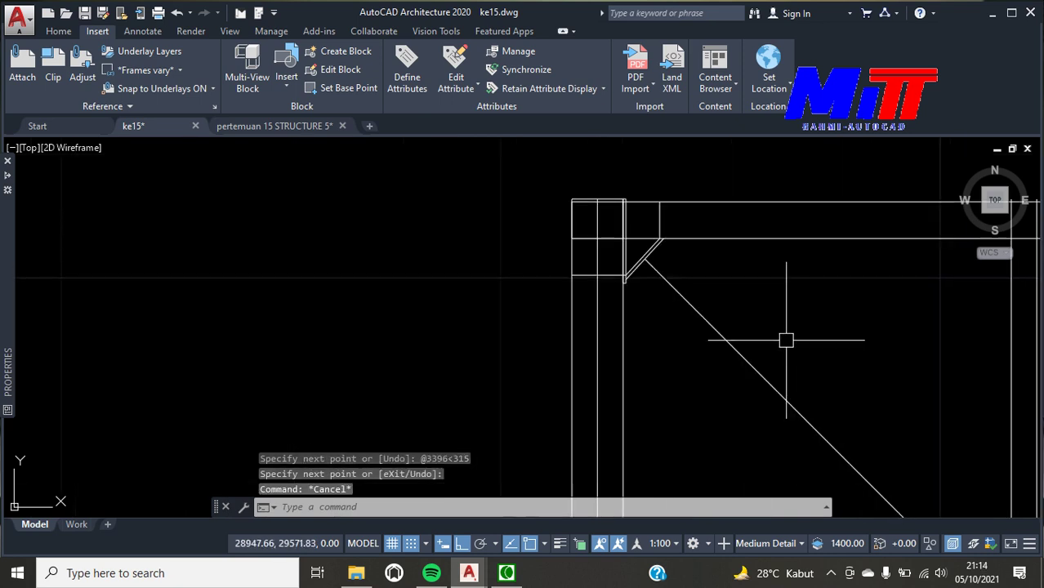
{"action": "type", "text": "om"}
{"action": "key", "text": "Return"}
{"action": "key", "text": "Escape"}
{"action": "key", "text": "Return"}
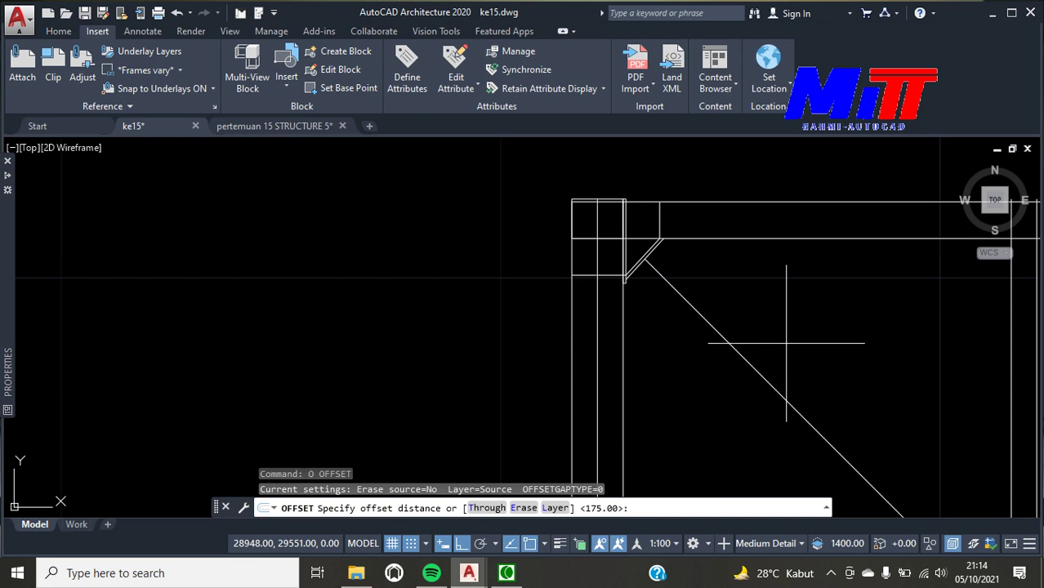
Offset the long diagonal 75 to both sides and the upper diagonal by 150
{"action": "type", "text": "5"}
{"action": "key", "text": "Return"}
{"action": "left_click", "coordinate": [741, 355]}
{"action": "left_click", "coordinate": [707, 329]}
{"action": "left_click", "coordinate": [707, 329]}
{"action": "left_click", "coordinate": [706, 327]}
{"action": "scroll", "coordinate": [661, 282], "scroll_direction": "up", "scroll_amount": 3}
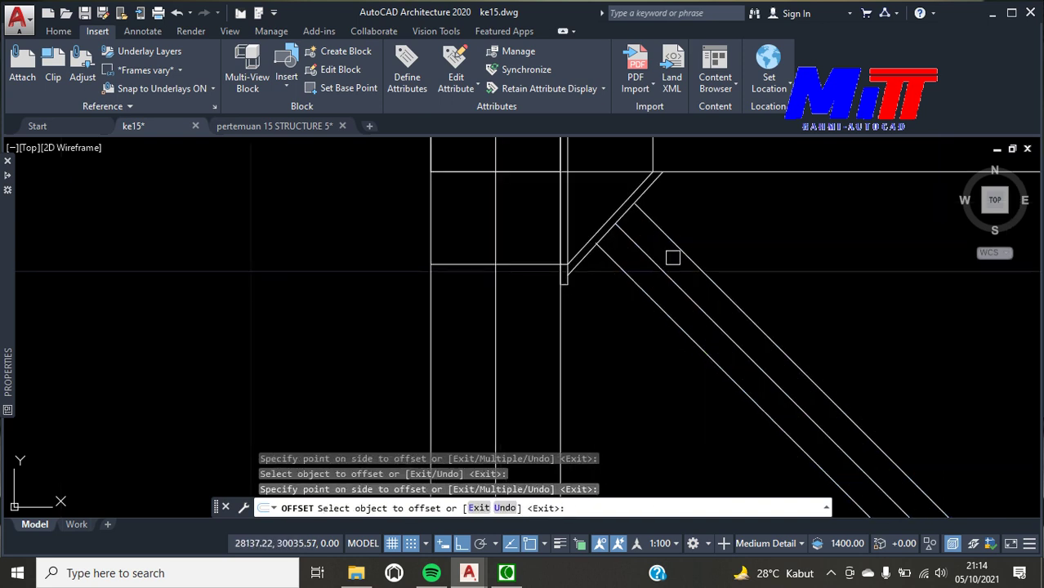
{"action": "key", "text": "Return"}
{"action": "key", "text": "Return"}
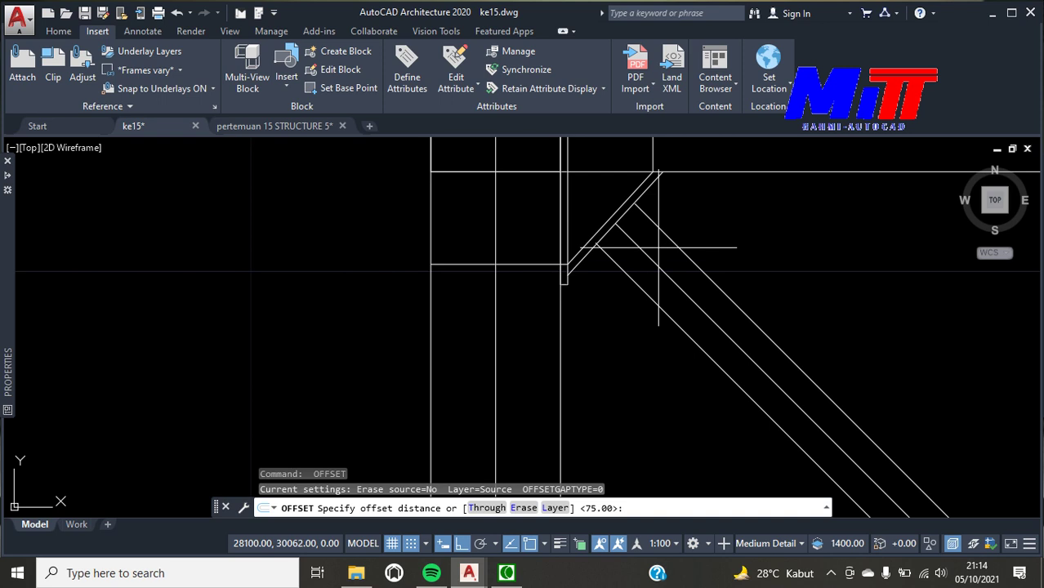
{"action": "type", "text": "150"}
{"action": "key", "text": "Return"}
{"action": "scroll", "coordinate": [634, 214], "scroll_direction": "up", "scroll_amount": 4}
{"action": "left_click", "coordinate": [611, 210]}
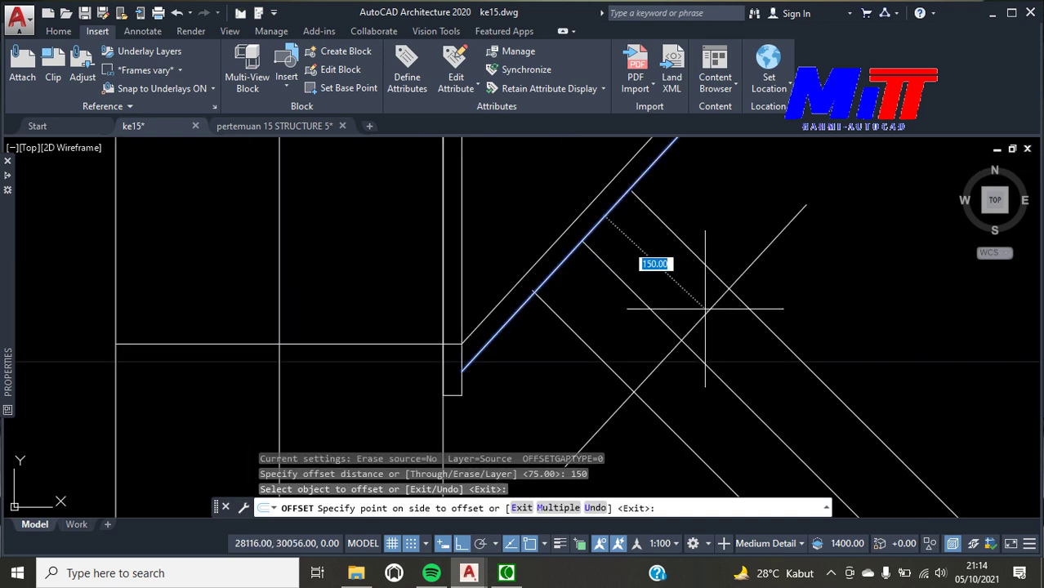
{"action": "left_click", "coordinate": [679, 279]}
Add two 50 offsets of the upper diagonal and 37.5 (75/2) copies of two diagonals
{"action": "key", "text": "Return"}
{"action": "key", "text": "Return"}
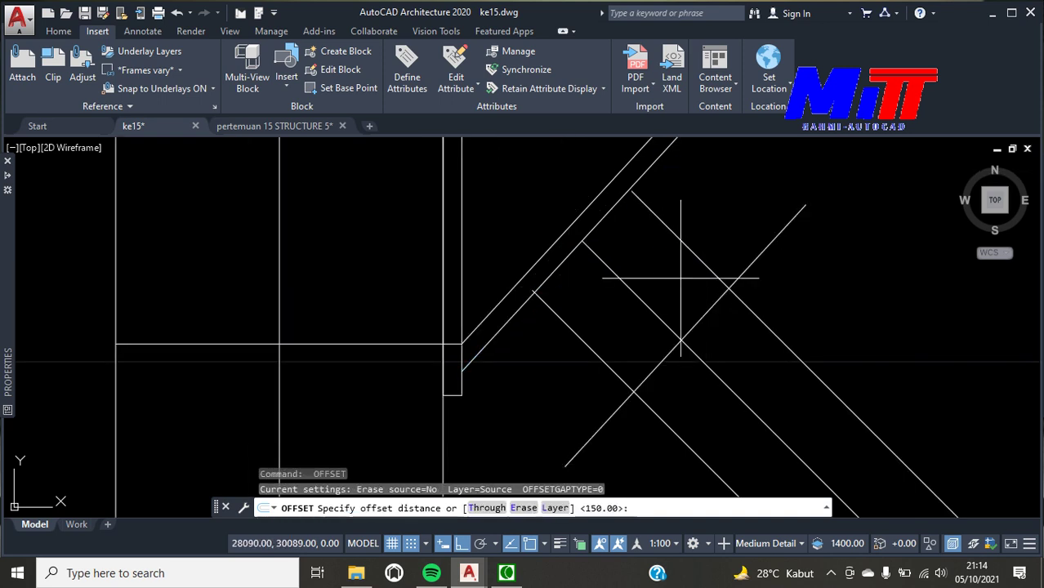
{"action": "type", "text": "50"}
{"action": "key", "text": "Return"}
{"action": "left_click", "coordinate": [613, 212]}
{"action": "left_click", "coordinate": [642, 246]}
{"action": "left_click", "coordinate": [647, 240]}
{"action": "left_click", "coordinate": [679, 277]}
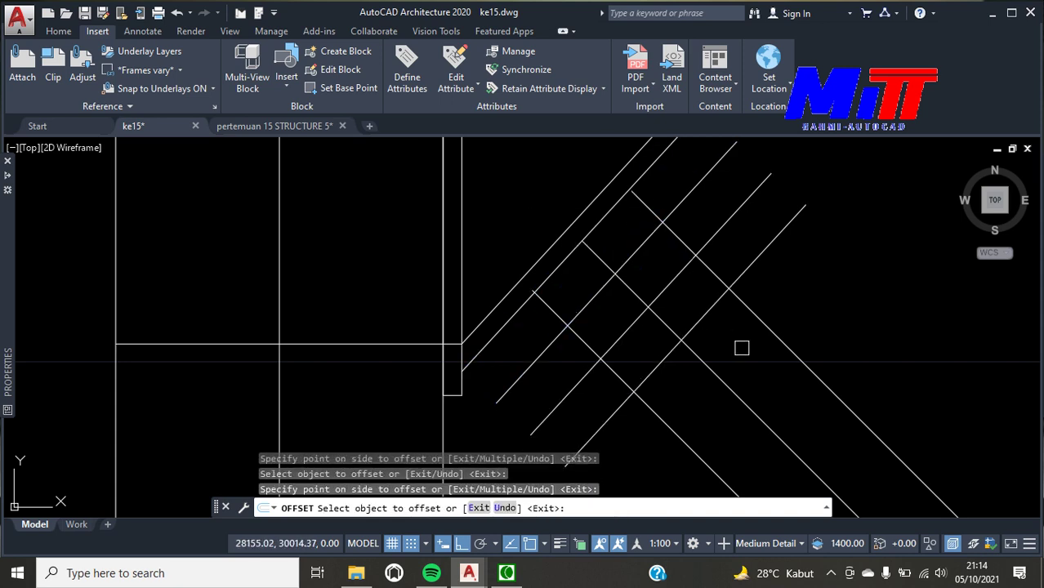
{"action": "key", "text": "Return"}
{"action": "key", "text": "Return"}
{"action": "type", "text": "75/2"}
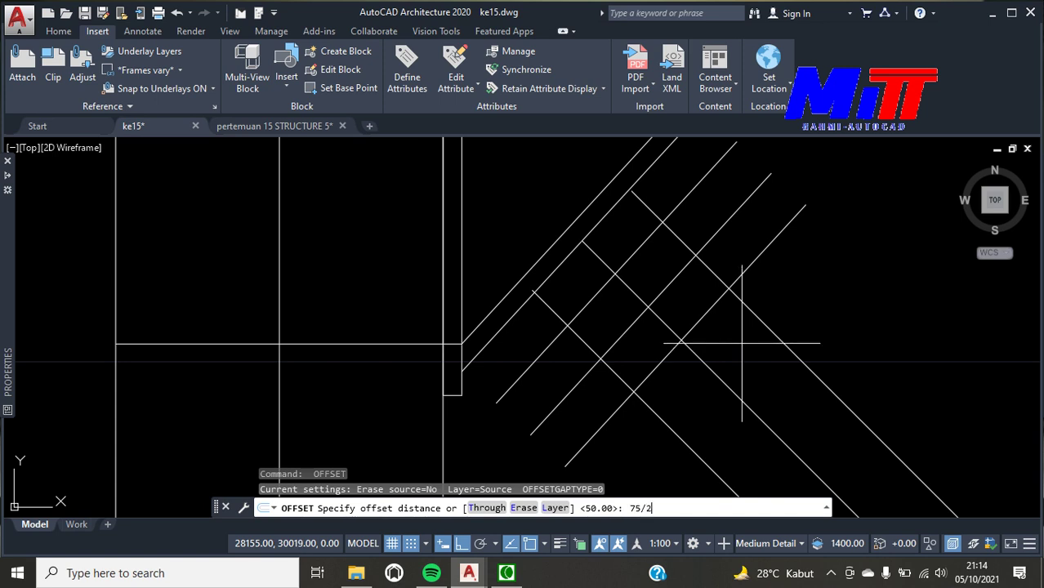
{"action": "key", "text": "Return"}
{"action": "left_click", "coordinate": [745, 305]}
{"action": "left_click", "coordinate": [745, 333]}
{"action": "left_click", "coordinate": [661, 421]}
{"action": "left_click", "coordinate": [691, 392]}
{"action": "key", "text": "Escape"}
Draw a horizontal closing line from the left vertical line to the diagonal
{"action": "type", "text": "l"}
{"action": "key", "text": "Return"}
{"action": "left_click", "coordinate": [444, 395]}
{"action": "left_click", "coordinate": [632, 392]}
{"action": "key", "text": "Return"}
{"action": "scroll", "coordinate": [653, 400], "scroll_direction": "down", "scroll_amount": 2}
{"action": "scroll", "coordinate": [646, 206], "scroll_direction": "up", "scroll_amount": 2}
{"action": "key", "text": "Return"}
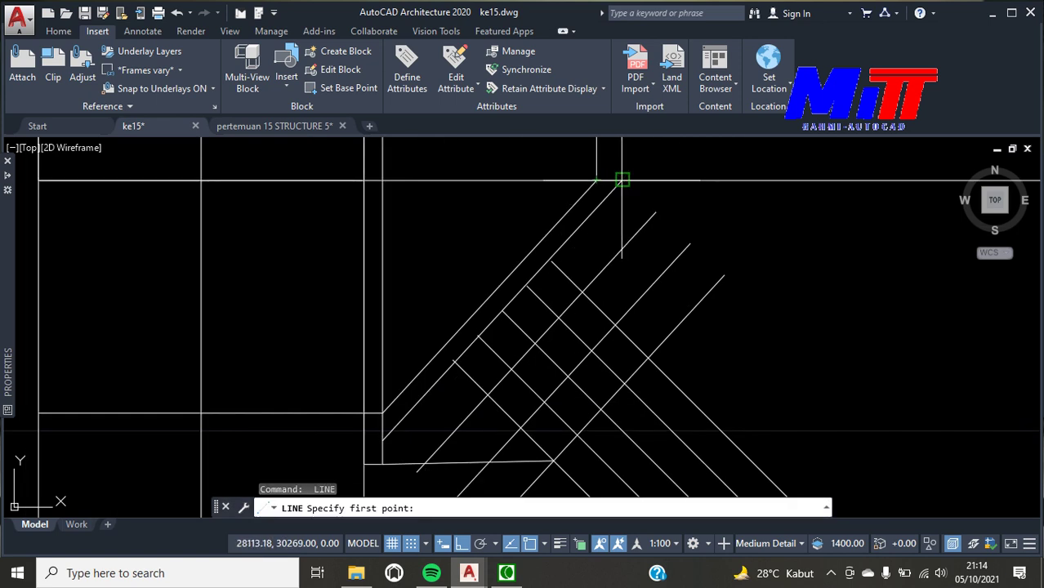
Draw a short line capping the lower end of the diagonal truss members
{"action": "left_click", "coordinate": [622, 179]}
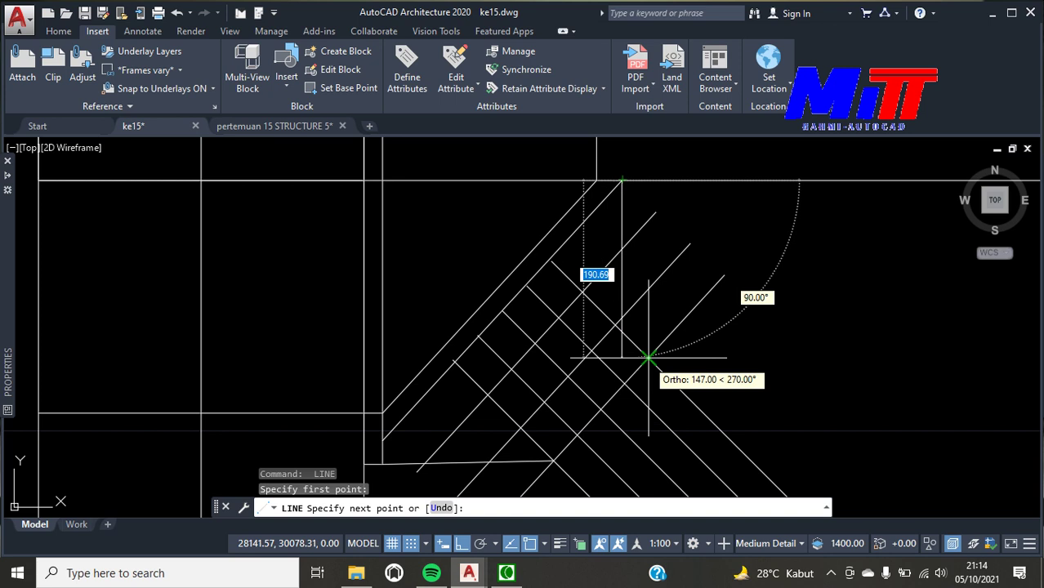
{"action": "key", "text": "Escape"}
{"action": "scroll", "coordinate": [717, 321], "scroll_direction": "down", "scroll_amount": 3}
{"action": "scroll", "coordinate": [720, 322], "scroll_direction": "up", "scroll_amount": 1}
{"action": "scroll", "coordinate": [720, 323], "scroll_direction": "down", "scroll_amount": 1}
{"action": "scroll", "coordinate": [727, 343], "scroll_direction": "down", "scroll_amount": 1}
{"action": "scroll", "coordinate": [653, 269], "scroll_direction": "down", "scroll_amount": 2}
{"action": "scroll", "coordinate": [681, 288], "scroll_direction": "down", "scroll_amount": 1}
{"action": "scroll", "coordinate": [772, 418], "scroll_direction": "up", "scroll_amount": 3}
{"action": "scroll", "coordinate": [791, 414], "scroll_direction": "up", "scroll_amount": 2}
{"action": "scroll", "coordinate": [792, 404], "scroll_direction": "up", "scroll_amount": 2}
{"action": "type", "text": "l"}
{"action": "key", "text": "Return"}
{"action": "left_click", "coordinate": [742, 381]}
{"action": "left_click", "coordinate": [803, 326]}
{"action": "key", "text": "Escape"}
Offset the bottom-right edge twice and the diagonal once by 50 to form the plate grid
{"action": "type", "text": "o"}
{"action": "key", "text": "Return"}
{"action": "type", "text": "50"}
{"action": "key", "text": "Return"}
{"action": "scroll", "coordinate": [793, 350], "scroll_direction": "up", "scroll_amount": 4}
{"action": "left_click", "coordinate": [787, 314]}
{"action": "left_click", "coordinate": [711, 227]}
{"action": "left_click", "coordinate": [737, 263]}
{"action": "left_click", "coordinate": [711, 226]}
{"action": "left_click", "coordinate": [690, 209]}
{"action": "left_click", "coordinate": [642, 163]}
{"action": "key", "text": "Escape"}
Start a window selection around the small bolt object
{"action": "scroll", "coordinate": [664, 249], "scroll_direction": "down", "scroll_amount": 3}
{"action": "scroll", "coordinate": [664, 249], "scroll_direction": "down", "scroll_amount": 2}
{"action": "scroll", "coordinate": [492, 278], "scroll_direction": "down", "scroll_amount": 1}
{"action": "scroll", "coordinate": [488, 290], "scroll_direction": "down", "scroll_amount": 1}
{"action": "scroll", "coordinate": [351, 401], "scroll_direction": "up", "scroll_amount": 2}
{"action": "left_click", "coordinate": [321, 369]}
Move the small bolt object up next to the frame drawing
{"action": "left_click", "coordinate": [399, 414]}
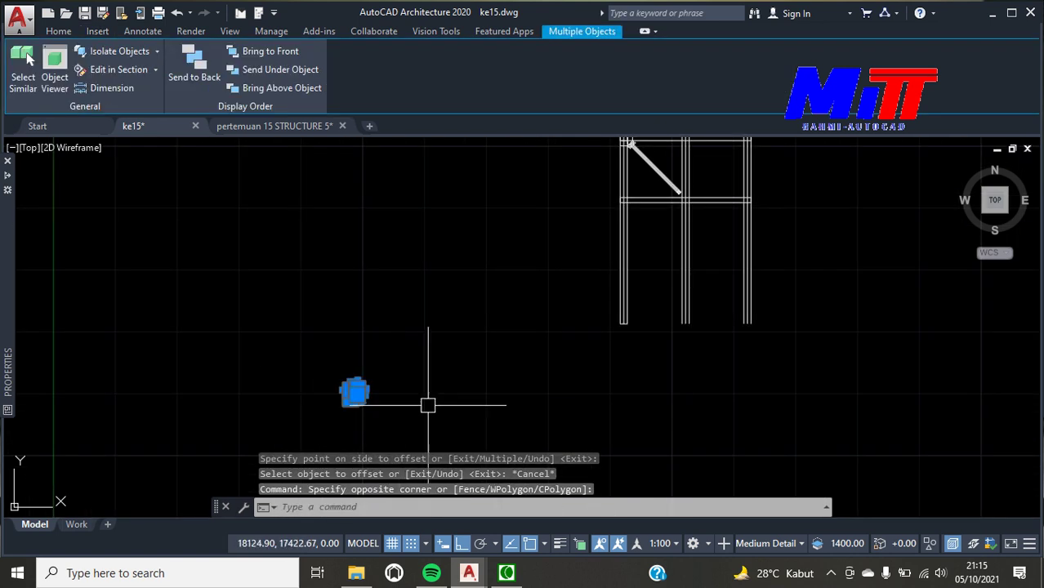
{"action": "type", "text": "m"}
{"action": "key", "text": "Return"}
{"action": "left_click", "coordinate": [326, 398]}
{"action": "scroll", "coordinate": [361, 366], "scroll_direction": "down", "scroll_amount": 2}
{"action": "scroll", "coordinate": [403, 369], "scroll_direction": "down", "scroll_amount": 2}
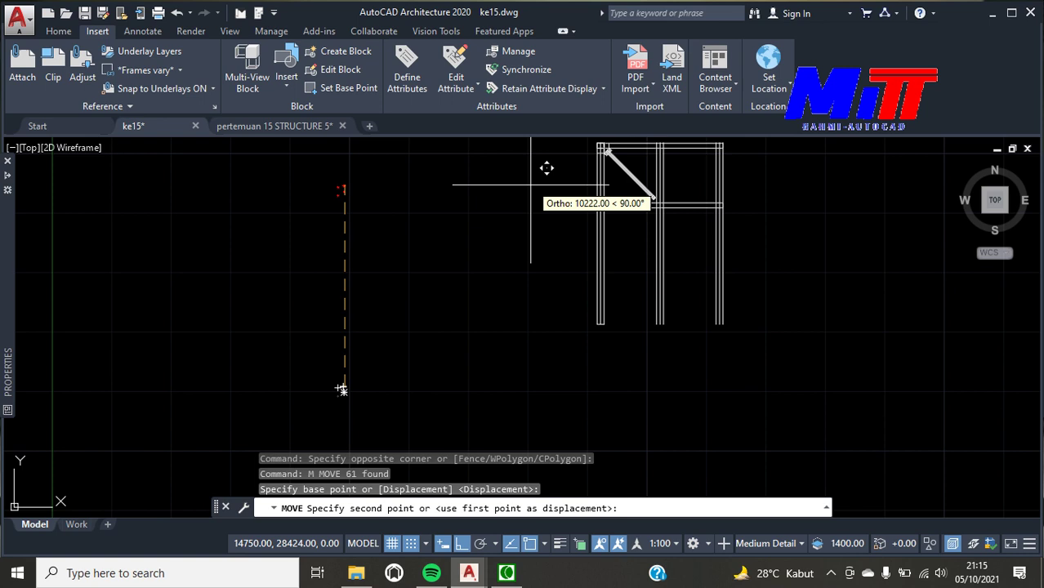
{"action": "left_click", "coordinate": [531, 188]}
Window-select the remaining detail objects and move them higher beside the frame
{"action": "left_click", "coordinate": [499, 357]}
{"action": "left_click", "coordinate": [558, 415]}
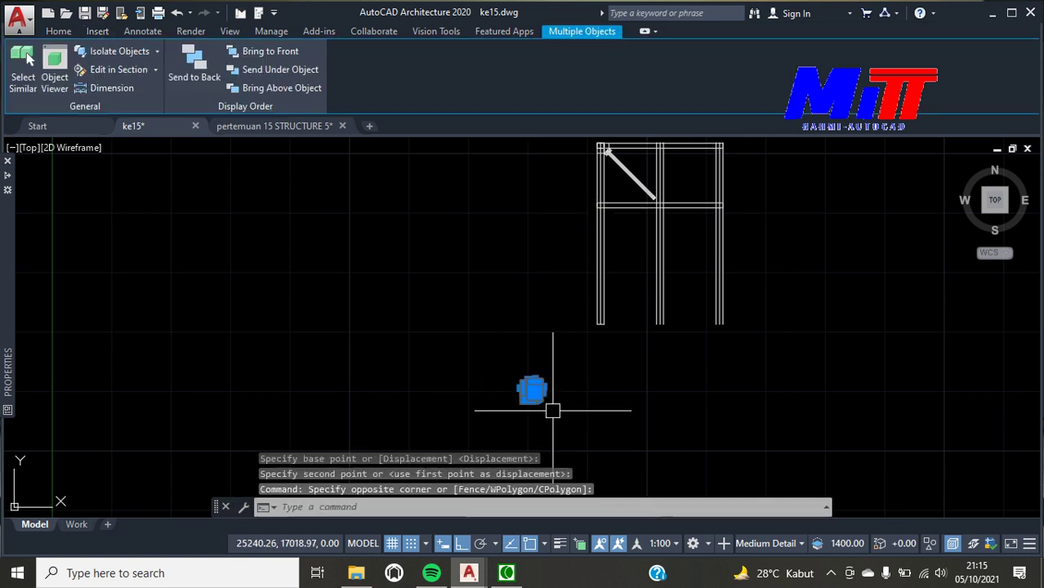
{"action": "type", "text": "m"}
{"action": "key", "text": "Return"}
{"action": "scroll", "coordinate": [570, 415], "scroll_direction": "up", "scroll_amount": 4}
{"action": "scroll", "coordinate": [496, 419], "scroll_direction": "up", "scroll_amount": 5}
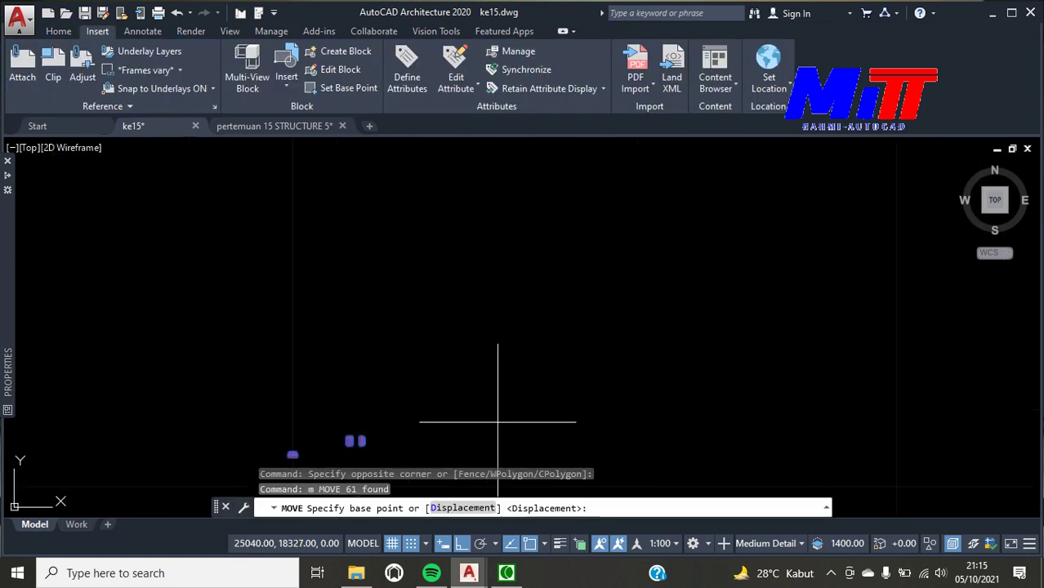
{"action": "left_click", "coordinate": [354, 435]}
{"action": "scroll", "coordinate": [487, 404], "scroll_direction": "down", "scroll_amount": 6}
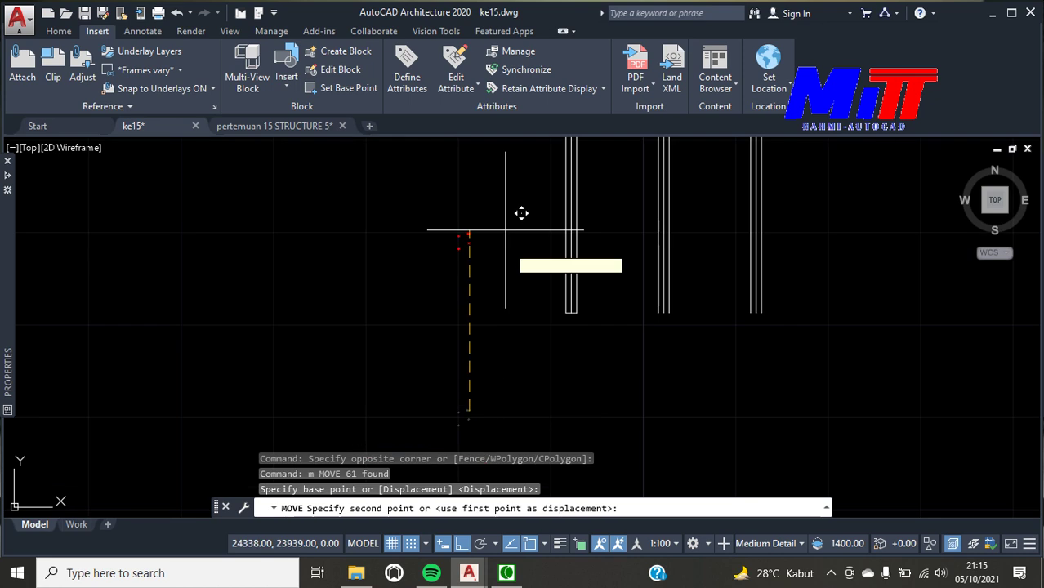
{"action": "left_click", "coordinate": [508, 154]}
Window-select the bolt block at the brace joint
{"action": "scroll", "coordinate": [422, 217], "scroll_direction": "up", "scroll_amount": 3}
{"action": "scroll", "coordinate": [412, 229], "scroll_direction": "up", "scroll_amount": 3}
{"action": "left_click", "coordinate": [500, 221]}
{"action": "left_click", "coordinate": [590, 289]}
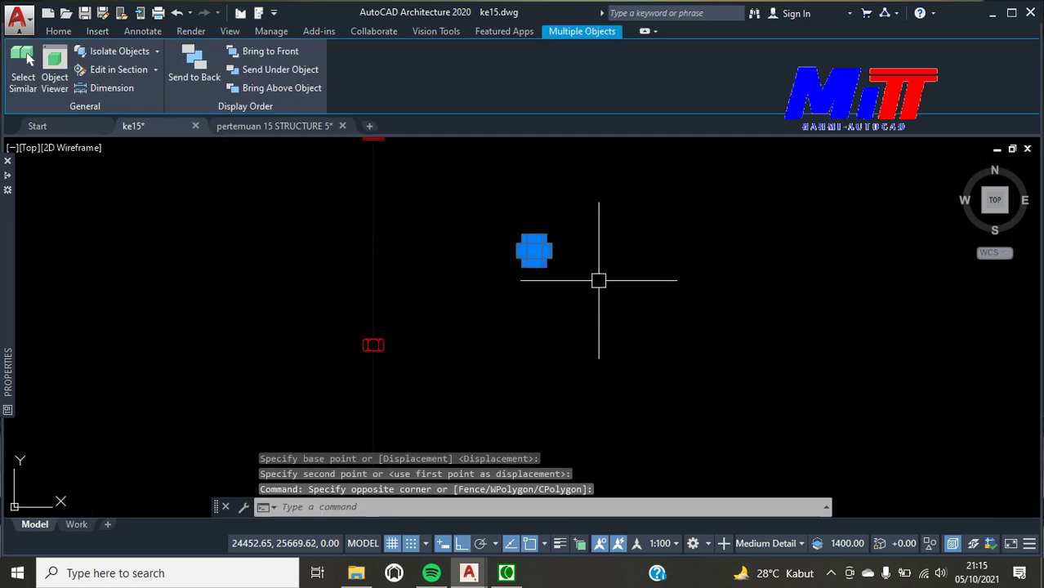
Copy the hexagon bolt from its centre onto four plate-grid intersections
{"action": "type", "text": "co"}
{"action": "key", "text": "Return"}
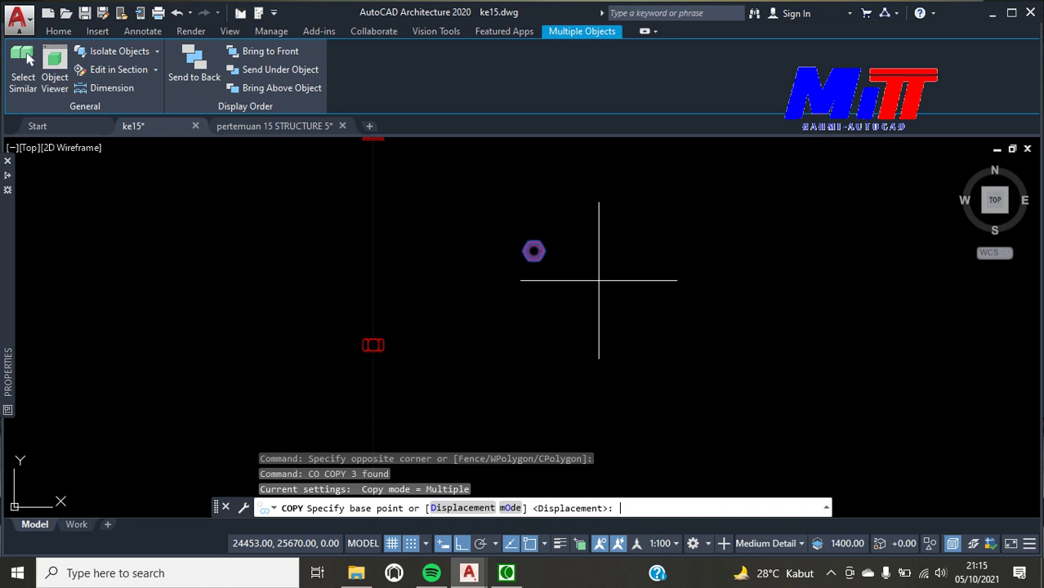
{"action": "scroll", "coordinate": [572, 253], "scroll_direction": "up", "scroll_amount": 3}
{"action": "left_click", "coordinate": [392, 264]}
{"action": "scroll", "coordinate": [482, 299], "scroll_direction": "up", "scroll_amount": 5}
{"action": "scroll", "coordinate": [482, 299], "scroll_direction": "down", "scroll_amount": 5}
{"action": "scroll", "coordinate": [678, 221], "scroll_direction": "up", "scroll_amount": 3}
{"action": "scroll", "coordinate": [559, 235], "scroll_direction": "up", "scroll_amount": 1}
{"action": "scroll", "coordinate": [560, 234], "scroll_direction": "up", "scroll_amount": 2}
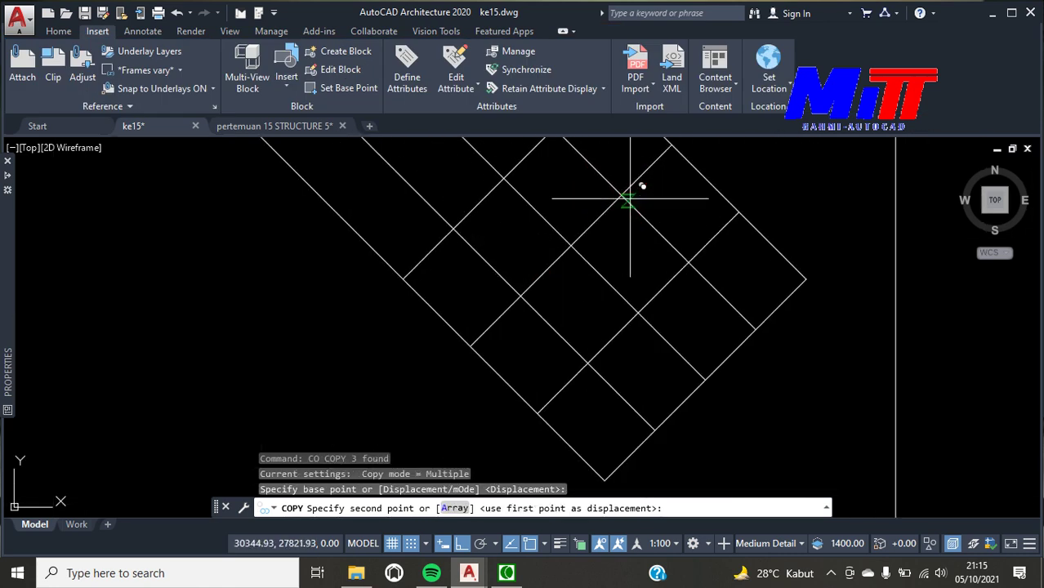
{"action": "left_click", "coordinate": [622, 195]}
{"action": "left_click", "coordinate": [688, 261]}
{"action": "left_click", "coordinate": [520, 295]}
{"action": "left_click", "coordinate": [588, 363]}
Place three more bolt copies on the brace's upper connection plate
{"action": "scroll", "coordinate": [613, 364], "scroll_direction": "down", "scroll_amount": 5}
{"action": "scroll", "coordinate": [616, 364], "scroll_direction": "down", "scroll_amount": 3}
{"action": "scroll", "coordinate": [456, 207], "scroll_direction": "up", "scroll_amount": 5}
{"action": "scroll", "coordinate": [441, 228], "scroll_direction": "up", "scroll_amount": 3}
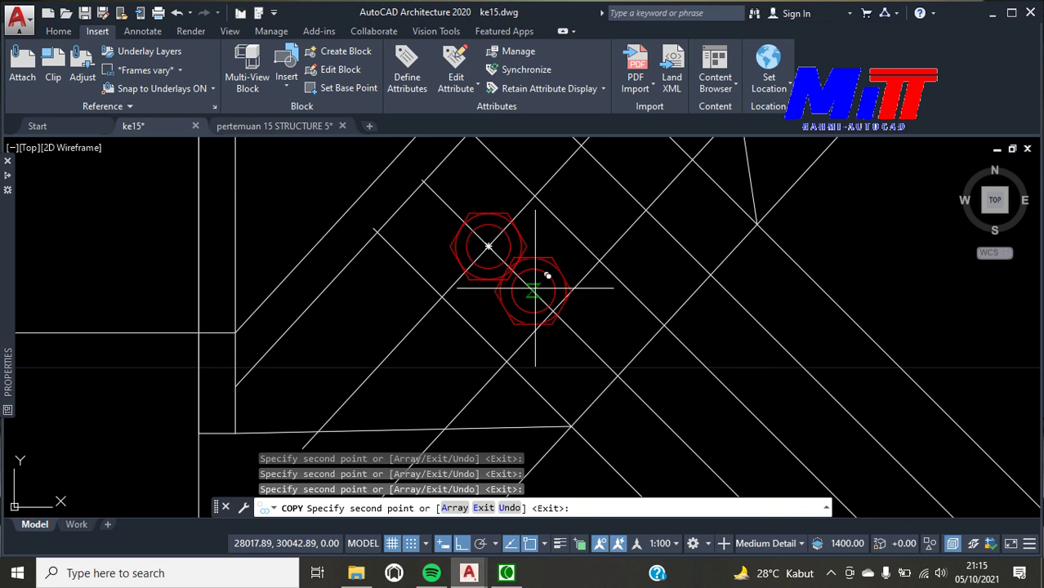
{"action": "left_click", "coordinate": [535, 288]}
{"action": "scroll", "coordinate": [563, 295], "scroll_direction": "down", "scroll_amount": 2}
{"action": "left_click", "coordinate": [586, 181]}
{"action": "left_click", "coordinate": [617, 229]}
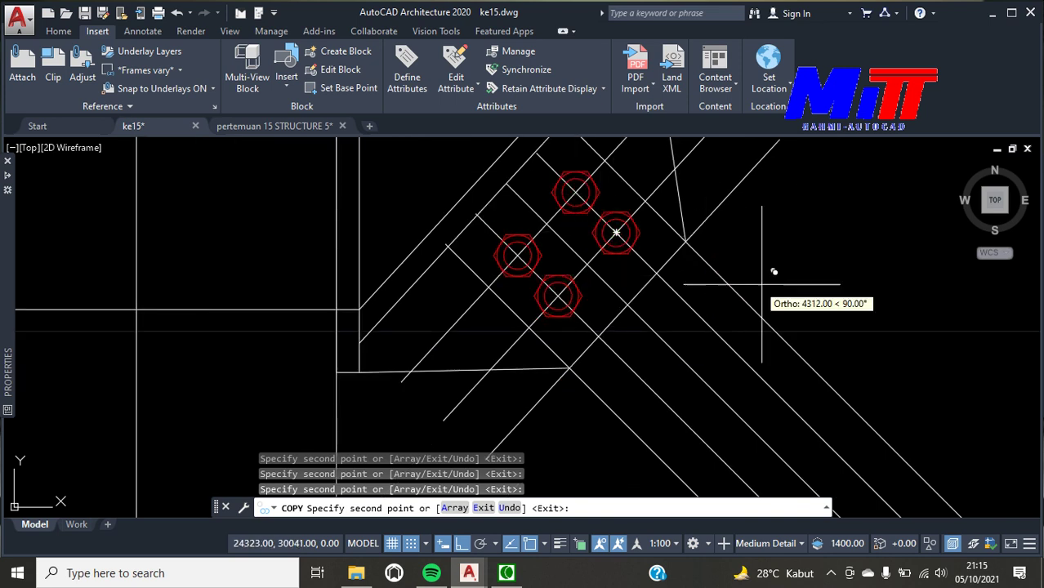
{"action": "key", "text": "Escape"}
Delete the two leftover diagonal guide lines
{"action": "scroll", "coordinate": [751, 262], "scroll_direction": "down", "scroll_amount": 3}
{"action": "scroll", "coordinate": [717, 281], "scroll_direction": "up", "scroll_amount": 3}
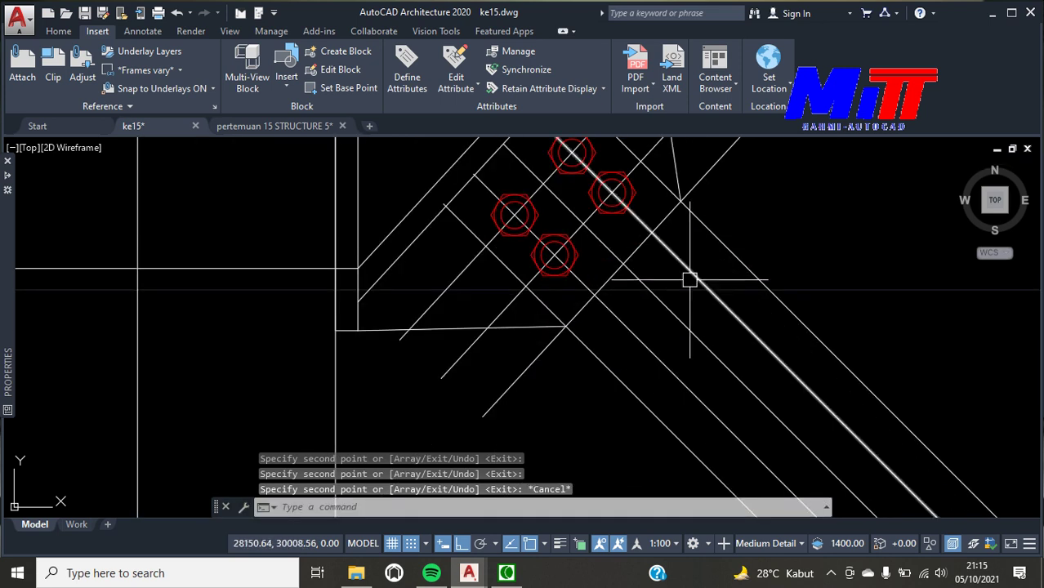
{"action": "left_click", "coordinate": [691, 270]}
{"action": "left_click", "coordinate": [607, 312]}
{"action": "key", "text": "Delete"}
{"action": "scroll", "coordinate": [804, 262], "scroll_direction": "down", "scroll_amount": 2}
Trim the extra line segments around the bolts on the brace plates
{"action": "scroll", "coordinate": [759, 200], "scroll_direction": "down", "scroll_amount": 1}
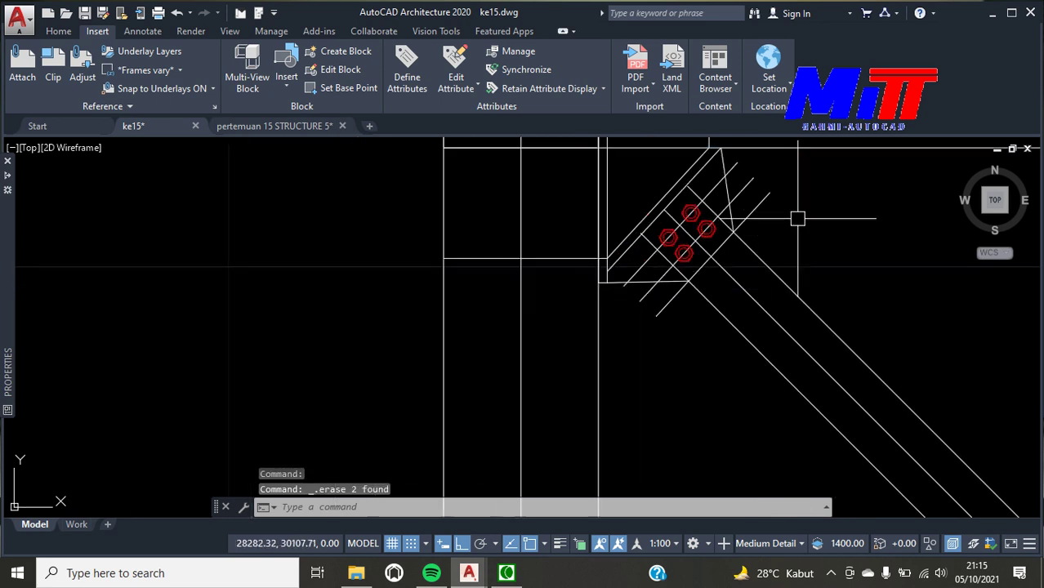
{"action": "type", "text": "tr"}
{"action": "key", "text": "Return"}
{"action": "scroll", "coordinate": [745, 155], "scroll_direction": "up", "scroll_amount": 2}
{"action": "left_click", "coordinate": [738, 222]}
{"action": "scroll", "coordinate": [781, 269], "scroll_direction": "down", "scroll_amount": 2}
{"action": "scroll", "coordinate": [711, 291], "scroll_direction": "up", "scroll_amount": 6}
{"action": "scroll", "coordinate": [490, 327], "scroll_direction": "down", "scroll_amount": 3}
{"action": "scroll", "coordinate": [451, 354], "scroll_direction": "up", "scroll_amount": 5}
{"action": "scroll", "coordinate": [481, 245], "scroll_direction": "down", "scroll_amount": 3}
{"action": "scroll", "coordinate": [531, 349], "scroll_direction": "up", "scroll_amount": 3}
{"action": "left_click", "coordinate": [509, 306]}
{"action": "left_click", "coordinate": [498, 302]}
{"action": "scroll", "coordinate": [540, 283], "scroll_direction": "down", "scroll_amount": 5}
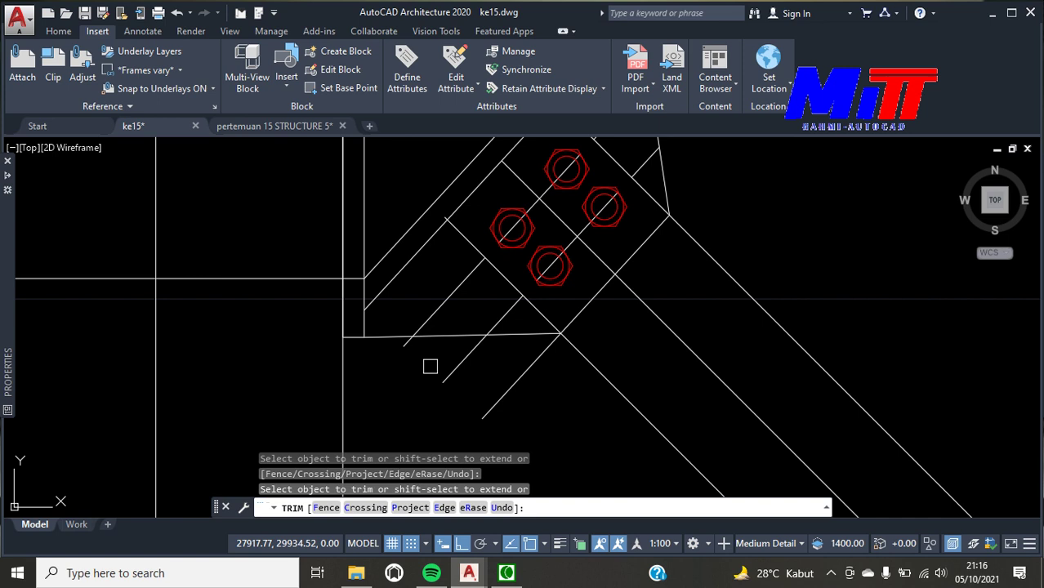
{"action": "scroll", "coordinate": [413, 333], "scroll_direction": "up", "scroll_amount": 3}
{"action": "left_click", "coordinate": [426, 340]}
{"action": "scroll", "coordinate": [427, 340], "scroll_direction": "down", "scroll_amount": 3}
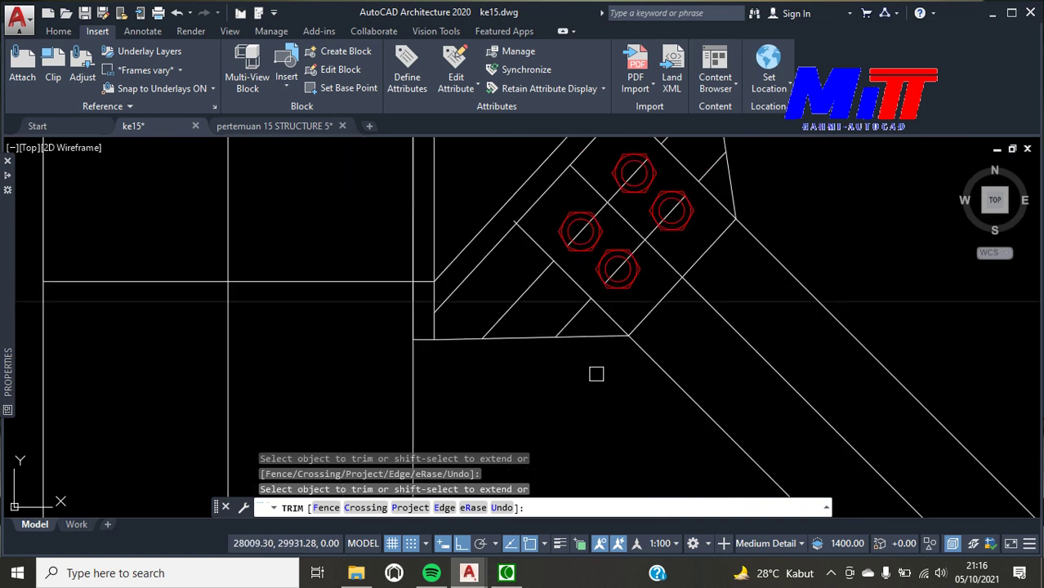
{"action": "scroll", "coordinate": [578, 351], "scroll_direction": "down", "scroll_amount": 4}
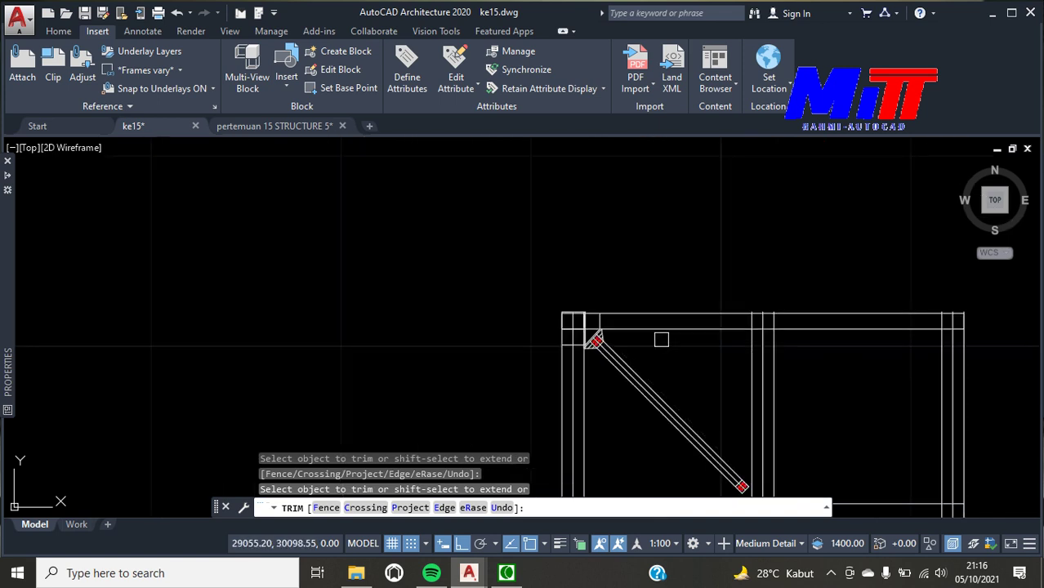
{"action": "scroll", "coordinate": [699, 465], "scroll_direction": "up", "scroll_amount": 3}
{"action": "scroll", "coordinate": [735, 457], "scroll_direction": "up", "scroll_amount": 2}
{"action": "scroll", "coordinate": [718, 415], "scroll_direction": "up", "scroll_amount": 1}
{"action": "scroll", "coordinate": [701, 442], "scroll_direction": "down", "scroll_amount": 1}
{"action": "scroll", "coordinate": [701, 443], "scroll_direction": "up", "scroll_amount": 3}
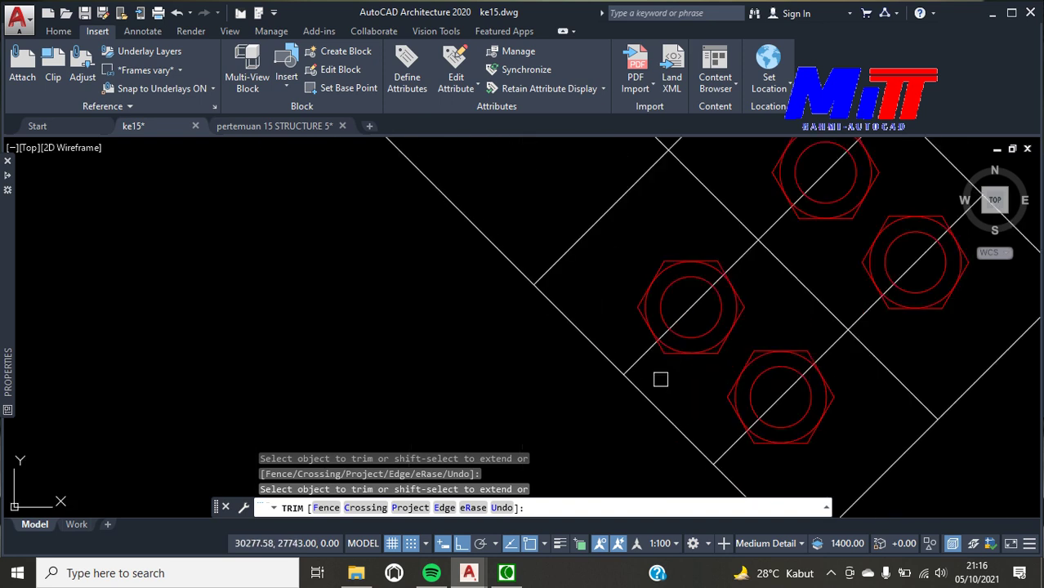
{"action": "key", "text": "Escape"}
Delete the two diagonal guide lines running through the first plate's bolt group
{"action": "left_click", "coordinate": [723, 451]}
{"action": "left_click", "coordinate": [698, 304]}
{"action": "key", "text": "Delete"}
{"action": "scroll", "coordinate": [709, 341], "scroll_direction": "down", "scroll_amount": 4}
{"action": "scroll", "coordinate": [533, 294], "scroll_direction": "down", "scroll_amount": 3}
{"action": "scroll", "coordinate": [442, 174], "scroll_direction": "up", "scroll_amount": 3}
{"action": "scroll", "coordinate": [511, 214], "scroll_direction": "up", "scroll_amount": 3}
{"action": "scroll", "coordinate": [510, 214], "scroll_direction": "up", "scroll_amount": 2}
{"action": "scroll", "coordinate": [527, 188], "scroll_direction": "up", "scroll_amount": 3}
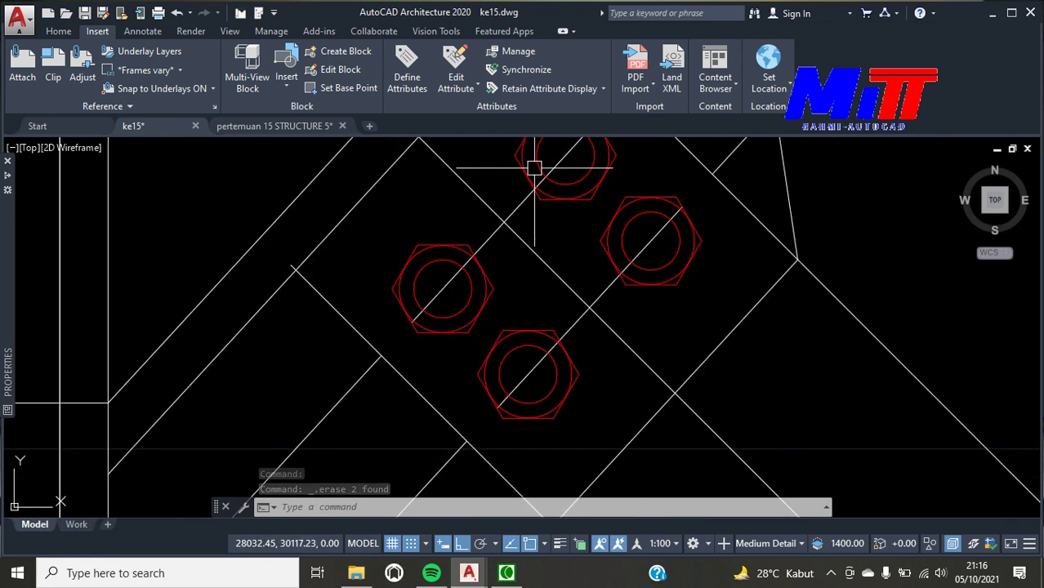
Delete the two guide lines through the bolts on the other brace plate
{"action": "left_click", "coordinate": [525, 202]}
{"action": "left_click", "coordinate": [604, 292]}
{"action": "key", "text": "Delete"}
{"action": "scroll", "coordinate": [493, 254], "scroll_direction": "down", "scroll_amount": 5}
{"action": "scroll", "coordinate": [494, 254], "scroll_direction": "down", "scroll_amount": 3}
{"action": "scroll", "coordinate": [698, 462], "scroll_direction": "down", "scroll_amount": 1}
{"action": "scroll", "coordinate": [691, 456], "scroll_direction": "up", "scroll_amount": 4}
Draw two vertical lines from both lower plate corners straight down to the beam
{"action": "scroll", "coordinate": [714, 434], "scroll_direction": "up", "scroll_amount": 4}
{"action": "type", "text": "l"}
{"action": "key", "text": "Return"}
{"action": "left_click", "coordinate": [738, 321]}
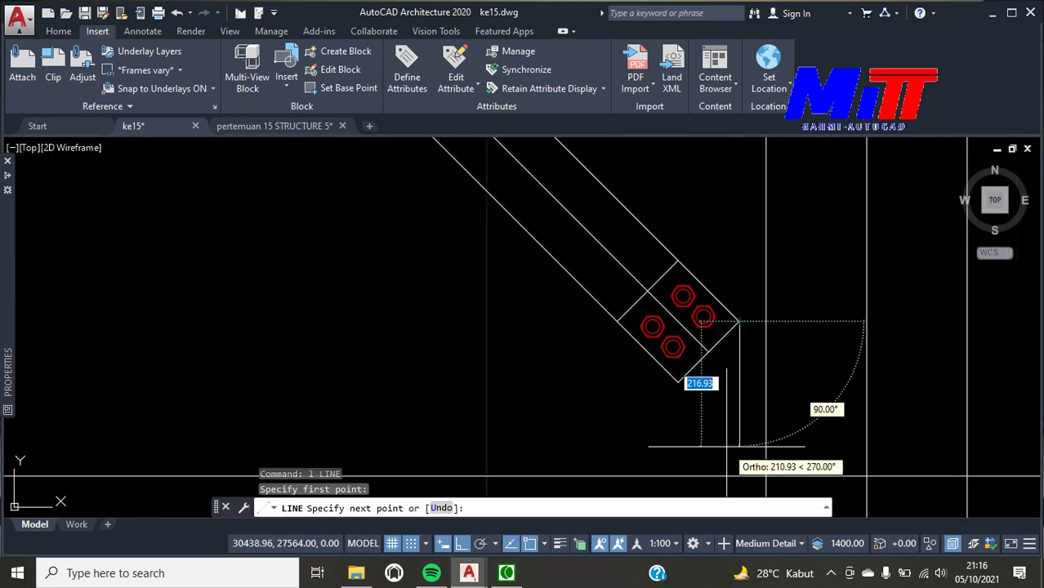
{"action": "left_click", "coordinate": [739, 476]}
{"action": "key", "text": "Escape"}
{"action": "key", "text": "Return"}
{"action": "left_click", "coordinate": [617, 321]}
{"action": "left_click", "coordinate": [614, 475]}
{"action": "key", "text": "Escape"}
{"action": "scroll", "coordinate": [602, 409], "scroll_direction": "down", "scroll_amount": 3}
{"action": "scroll", "coordinate": [603, 407], "scroll_direction": "down", "scroll_amount": 1}
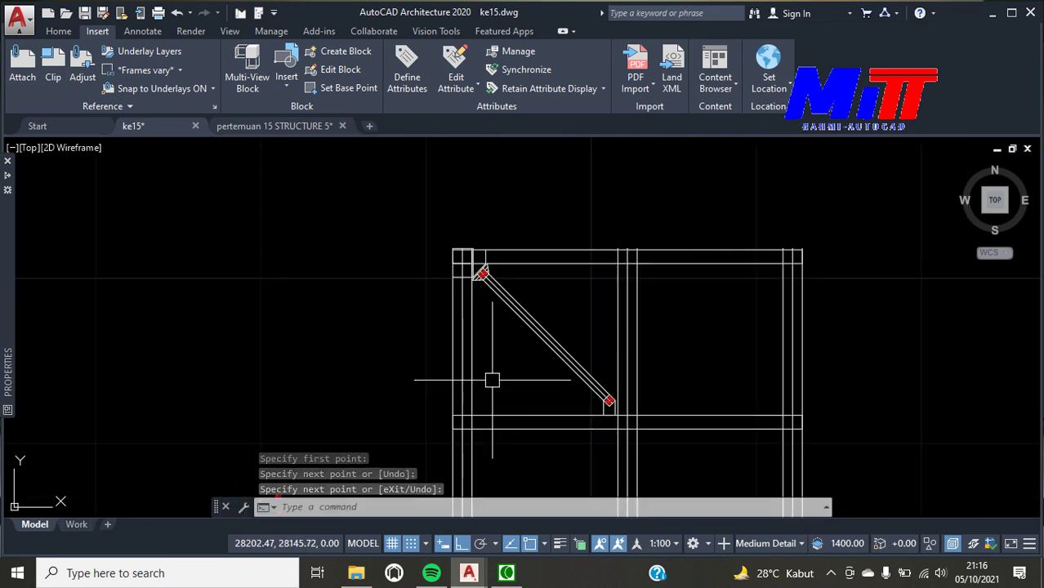
Explode the column's double-line polyline into separate lines
{"action": "scroll", "coordinate": [483, 263], "scroll_direction": "up", "scroll_amount": 5}
{"action": "scroll", "coordinate": [426, 214], "scroll_direction": "up", "scroll_amount": 4}
{"action": "scroll", "coordinate": [510, 235], "scroll_direction": "down", "scroll_amount": 2}
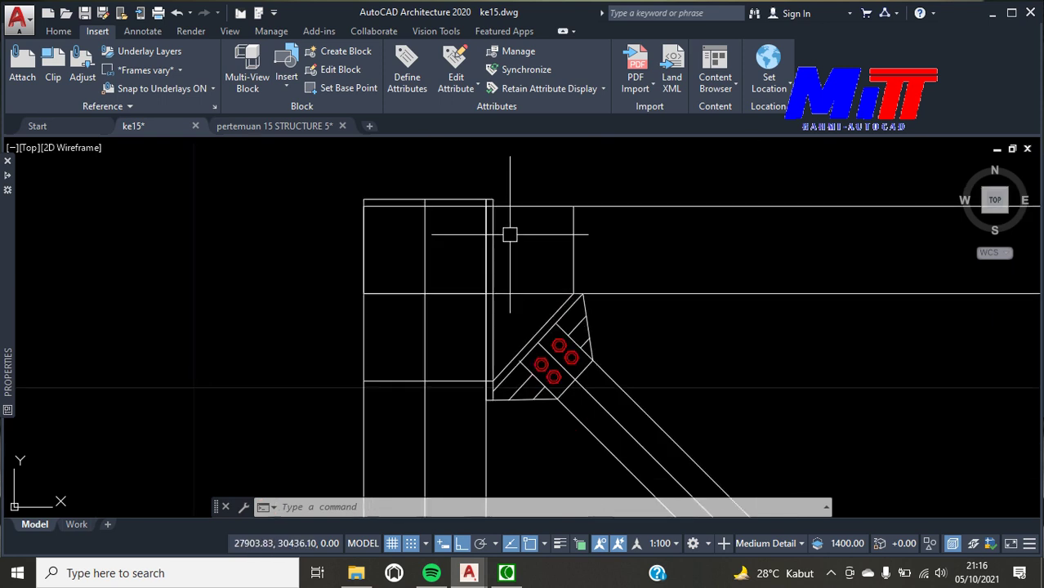
{"action": "scroll", "coordinate": [503, 330], "scroll_direction": "up", "scroll_amount": 2}
{"action": "left_click", "coordinate": [485, 318]}
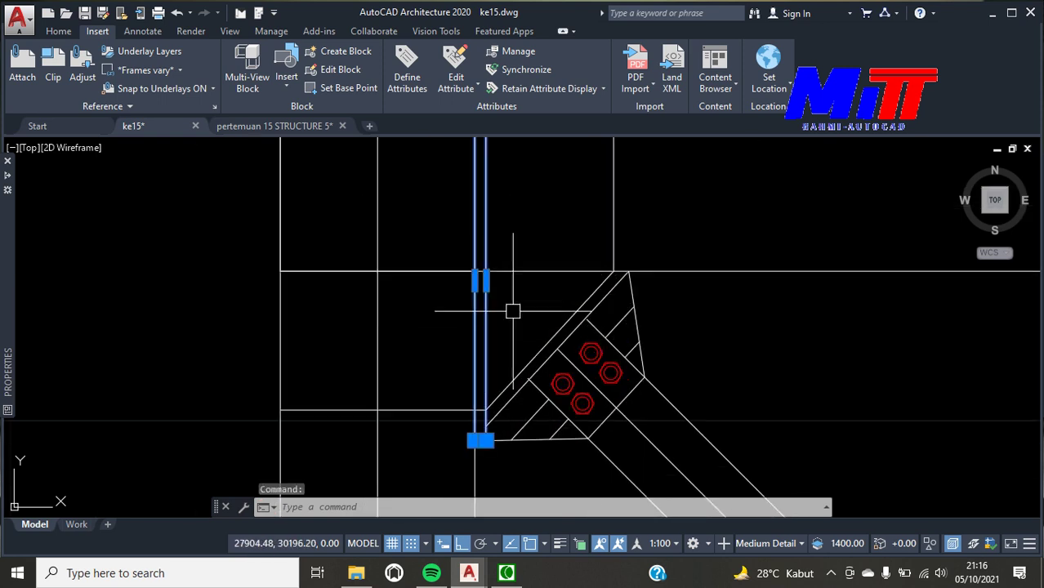
{"action": "type", "text": "x"}
{"action": "key", "text": "Return"}
Offset the column's vertical line 20 units to the left
{"action": "type", "text": "o"}
{"action": "key", "text": "Return"}
{"action": "type", "text": "0"}
{"action": "key", "text": "Return"}
{"action": "scroll", "coordinate": [501, 317], "scroll_direction": "down", "scroll_amount": 2}
{"action": "scroll", "coordinate": [482, 245], "scroll_direction": "up", "scroll_amount": 5}
{"action": "left_click", "coordinate": [485, 227]}
{"action": "left_click", "coordinate": [455, 226]}
{"action": "key", "text": "Escape"}
{"action": "scroll", "coordinate": [455, 233], "scroll_direction": "down", "scroll_amount": 3}
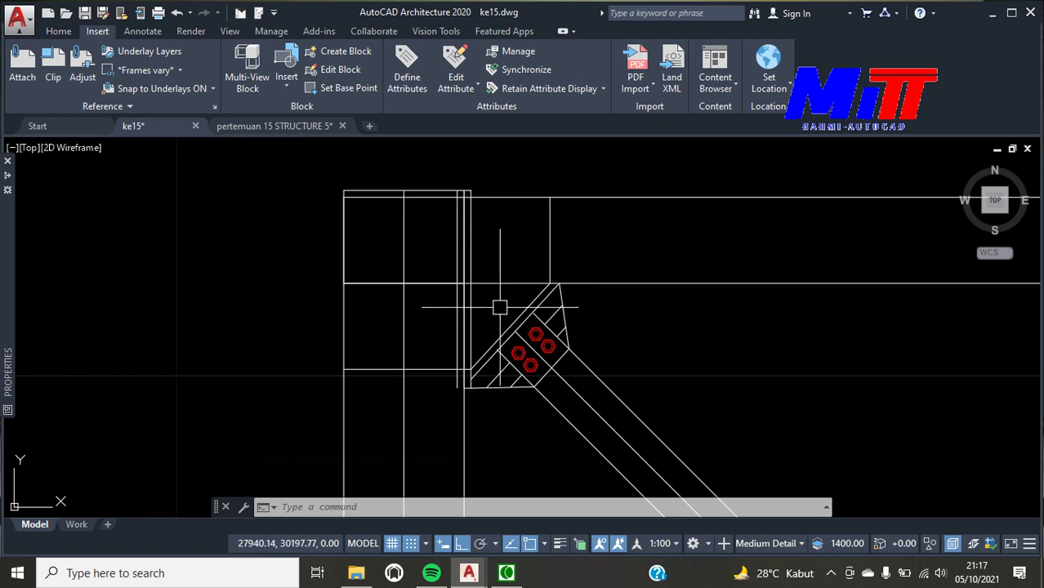
{"action": "scroll", "coordinate": [480, 304], "scroll_direction": "up", "scroll_amount": 2}
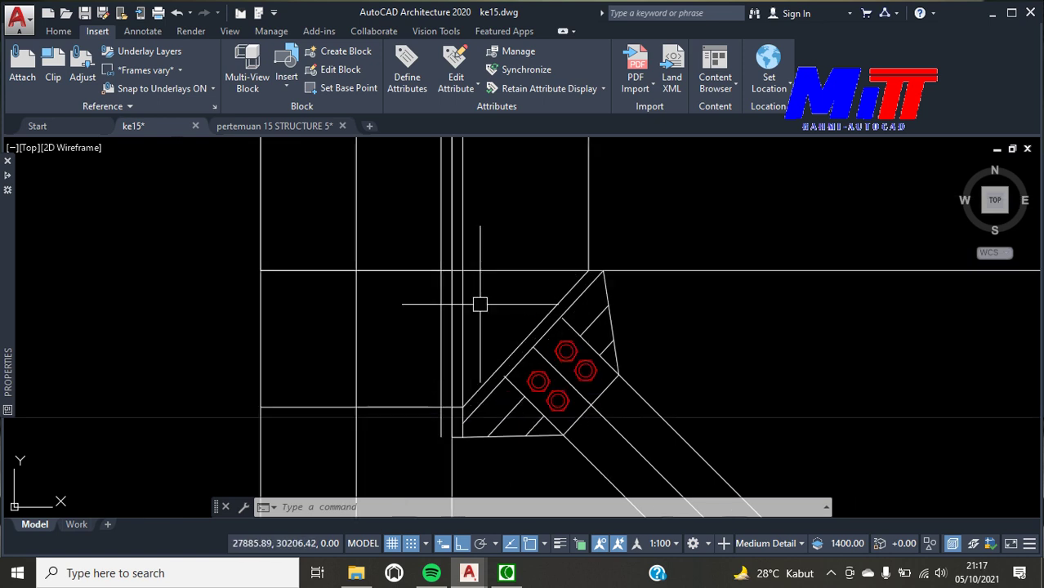
Offset the horizontal beam edge 70 units upward for the plate edge
{"action": "type", "text": "l"}
{"action": "key", "text": "Return"}
{"action": "key", "text": "Escape"}
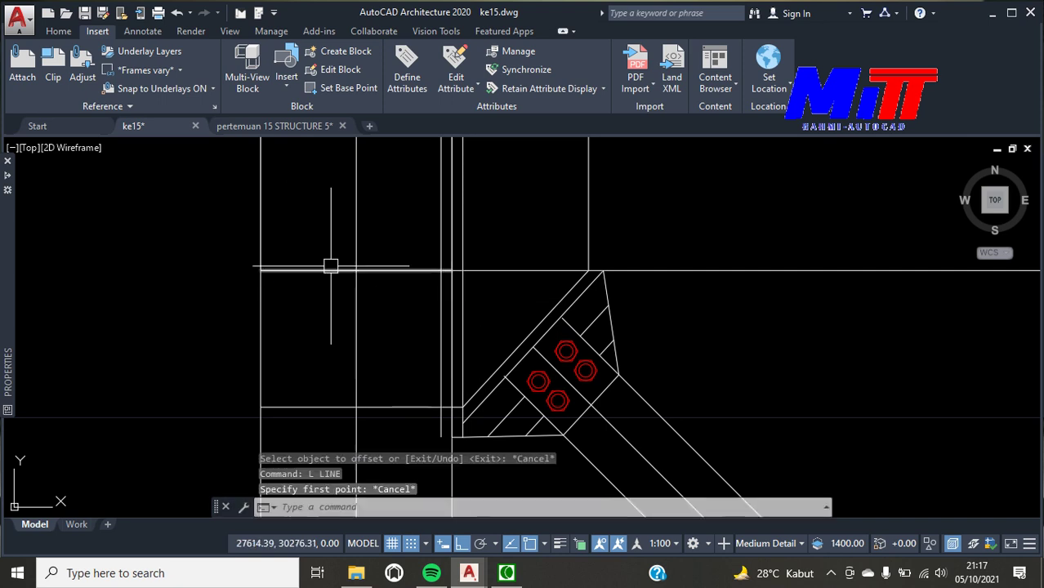
{"action": "scroll", "coordinate": [409, 274], "scroll_direction": "down", "scroll_amount": 1}
{"action": "scroll", "coordinate": [408, 279], "scroll_direction": "up", "scroll_amount": 3}
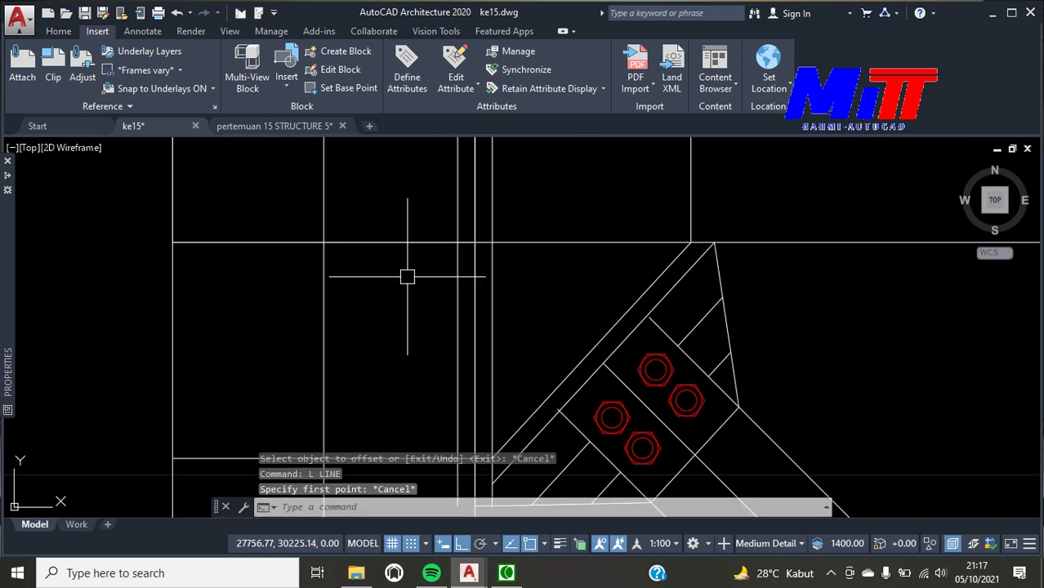
{"action": "type", "text": "o"}
{"action": "key", "text": "Return"}
{"action": "type", "text": "0"}
{"action": "key", "text": "Return"}
{"action": "left_click", "coordinate": [394, 243]}
{"action": "left_click", "coordinate": [399, 178]}
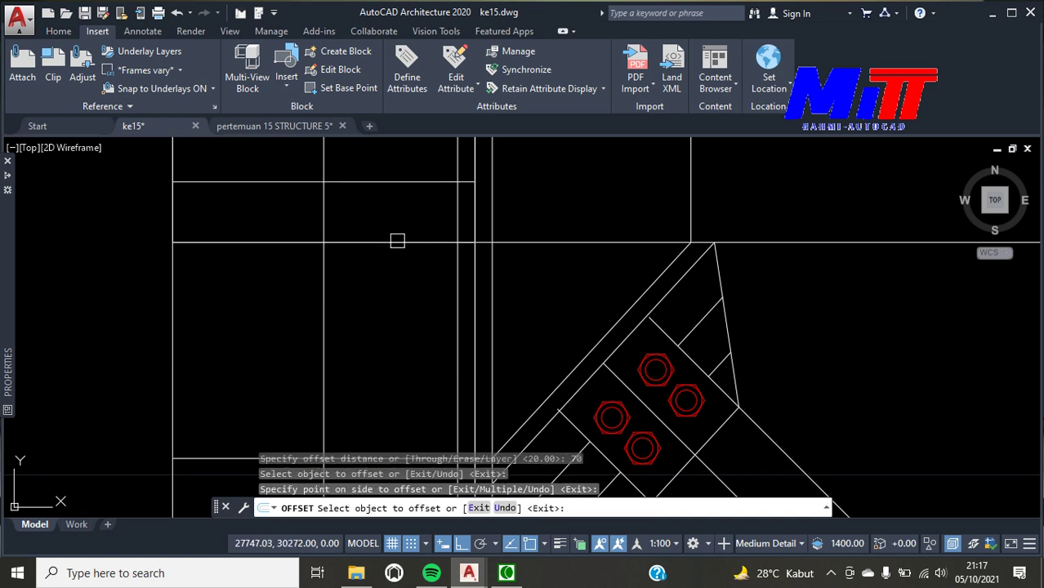
{"action": "key", "text": "Escape"}
{"action": "scroll", "coordinate": [396, 248], "scroll_direction": "down", "scroll_amount": 3}
{"action": "scroll", "coordinate": [396, 245], "scroll_direction": "down", "scroll_amount": 3}
{"action": "scroll", "coordinate": [270, 411], "scroll_direction": "down", "scroll_amount": 3}
{"action": "scroll", "coordinate": [298, 240], "scroll_direction": "up", "scroll_amount": 3}
{"action": "scroll", "coordinate": [308, 230], "scroll_direction": "up", "scroll_amount": 3}
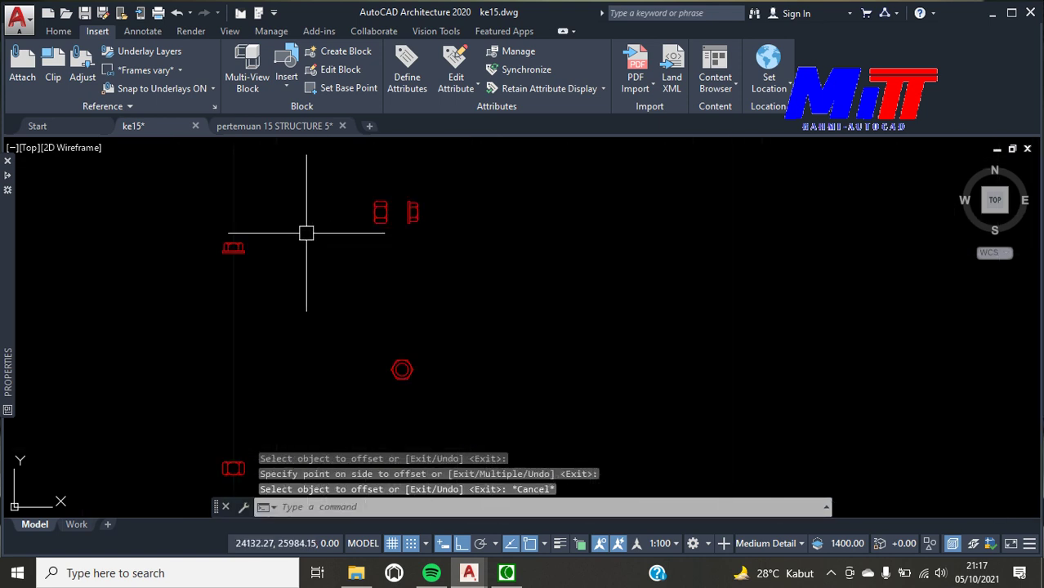
Select the two red bolt blocks and begin moving them, then cancel, leaving them in place
{"action": "left_click", "coordinate": [348, 166]}
{"action": "left_click", "coordinate": [478, 263]}
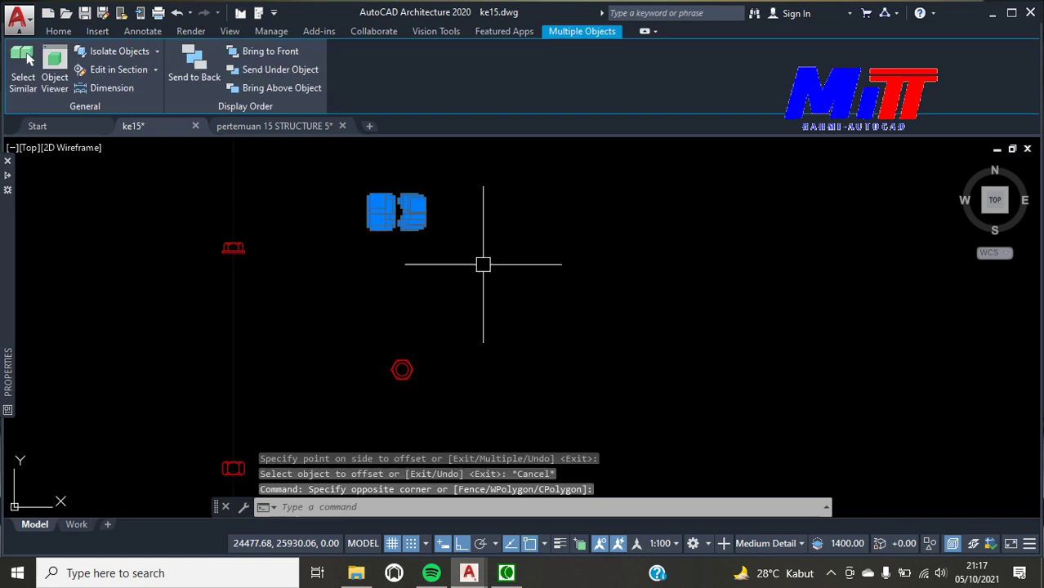
{"action": "type", "text": "m"}
{"action": "key", "text": "Return"}
{"action": "scroll", "coordinate": [395, 207], "scroll_direction": "up", "scroll_amount": 5}
{"action": "left_click", "coordinate": [360, 231]}
{"action": "scroll", "coordinate": [385, 258], "scroll_direction": "down", "scroll_amount": 2}
{"action": "scroll", "coordinate": [384, 259], "scroll_direction": "down", "scroll_amount": 2}
{"action": "scroll", "coordinate": [458, 204], "scroll_direction": "up", "scroll_amount": 1}
{"action": "scroll", "coordinate": [474, 163], "scroll_direction": "up", "scroll_amount": 1}
{"action": "scroll", "coordinate": [476, 196], "scroll_direction": "up", "scroll_amount": 2}
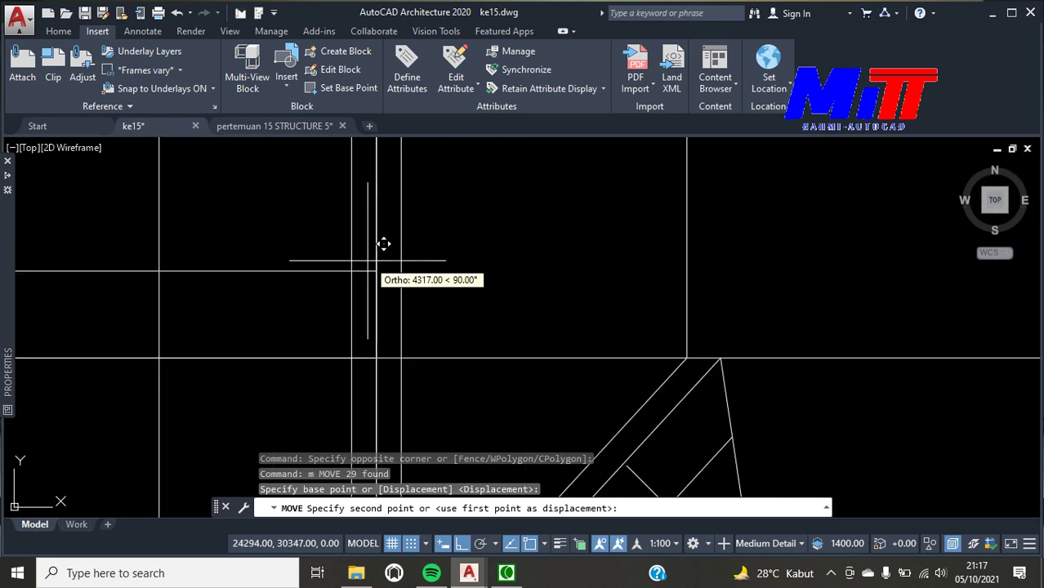
{"action": "key", "text": "Escape"}
{"action": "scroll", "coordinate": [434, 291], "scroll_direction": "down", "scroll_amount": 2}
{"action": "scroll", "coordinate": [296, 237], "scroll_direction": "up", "scroll_amount": 1}
Window-select the bolt blocks and start mirroring them, picking the mirror line's first point
{"action": "left_click", "coordinate": [295, 232]}
{"action": "left_click", "coordinate": [392, 283]}
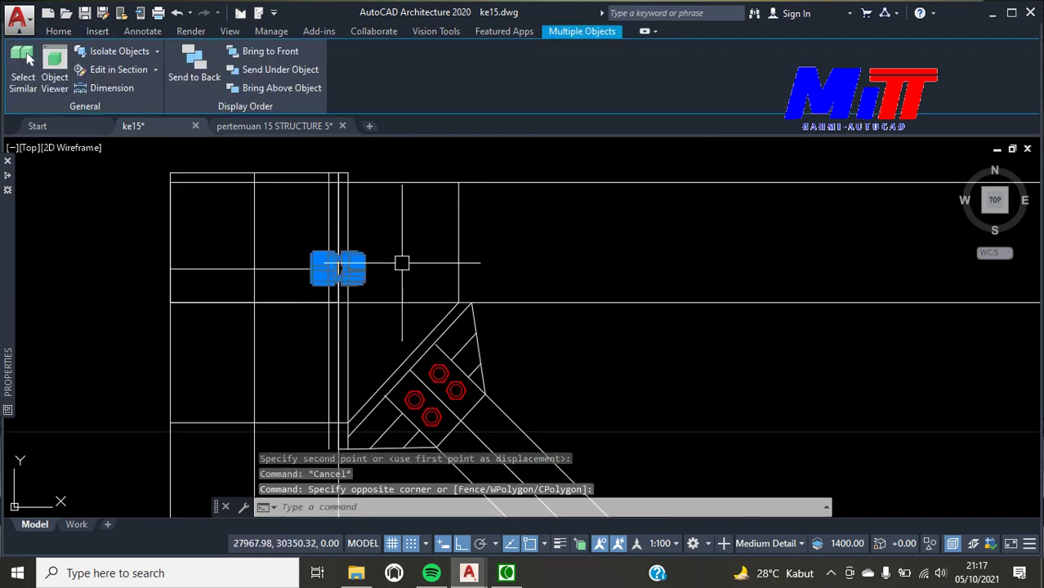
{"action": "type", "text": "mi"}
{"action": "key", "text": "Return"}
{"action": "scroll", "coordinate": [175, 271], "scroll_direction": "up", "scroll_amount": 3}
{"action": "scroll", "coordinate": [175, 207], "scroll_direction": "down", "scroll_amount": 2}
{"action": "left_click", "coordinate": [163, 187]}
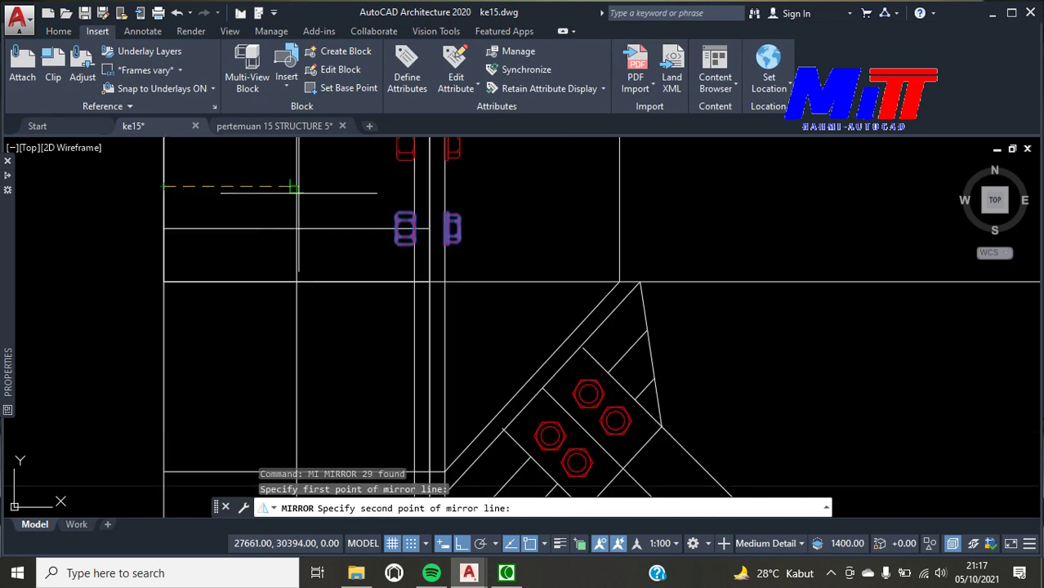
Mirror the two bolts across a horizontal line, keeping the originals
{"action": "left_click", "coordinate": [297, 187]}
{"action": "key", "text": "Escape"}
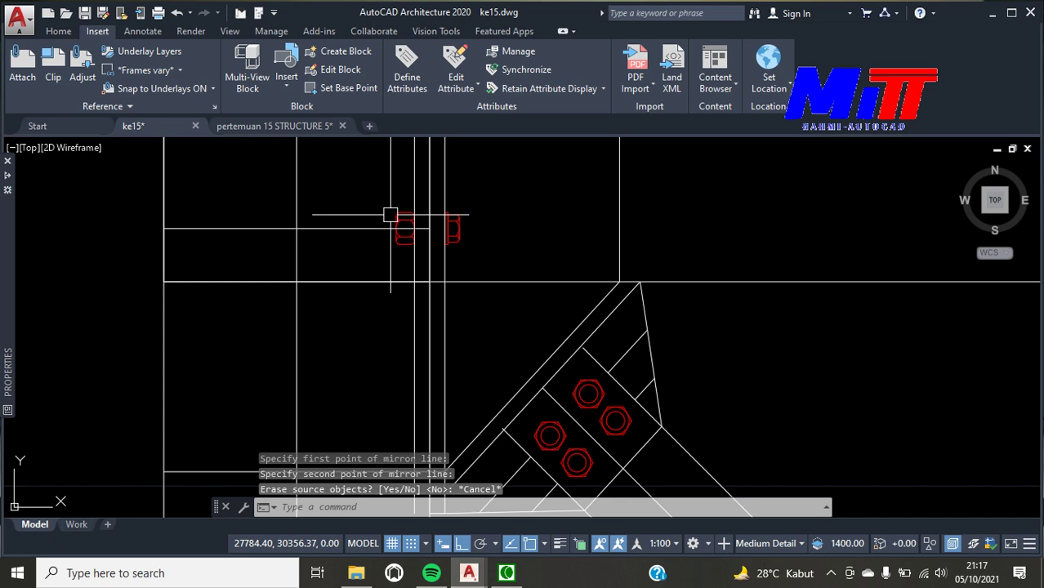
{"action": "left_click", "coordinate": [364, 188]}
{"action": "left_click", "coordinate": [506, 268]}
{"action": "type", "text": "mi"}
{"action": "key", "text": "Return"}
{"action": "left_click", "coordinate": [163, 187]}
{"action": "left_click", "coordinate": [243, 187]}
{"action": "key", "text": "Return"}
Copy the bolt pair 145 down the column
{"action": "scroll", "coordinate": [261, 204], "scroll_direction": "down", "scroll_amount": 5}
{"action": "scroll", "coordinate": [304, 201], "scroll_direction": "up", "scroll_amount": 3}
{"action": "left_click", "coordinate": [327, 233]}
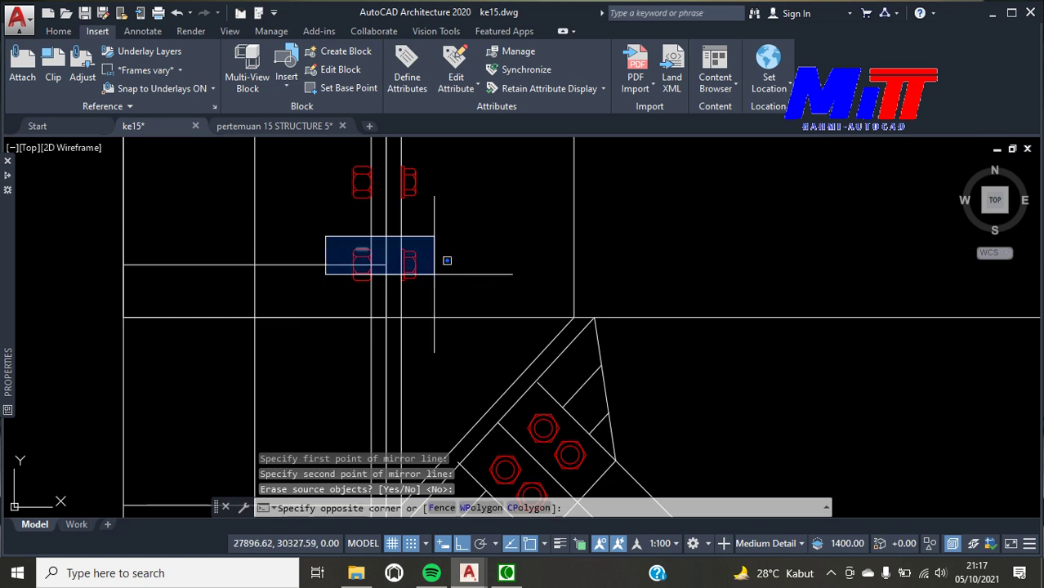
{"action": "left_click", "coordinate": [462, 288]}
{"action": "type", "text": "co"}
{"action": "key", "text": "Return"}
{"action": "scroll", "coordinate": [425, 279], "scroll_direction": "up", "scroll_amount": 4}
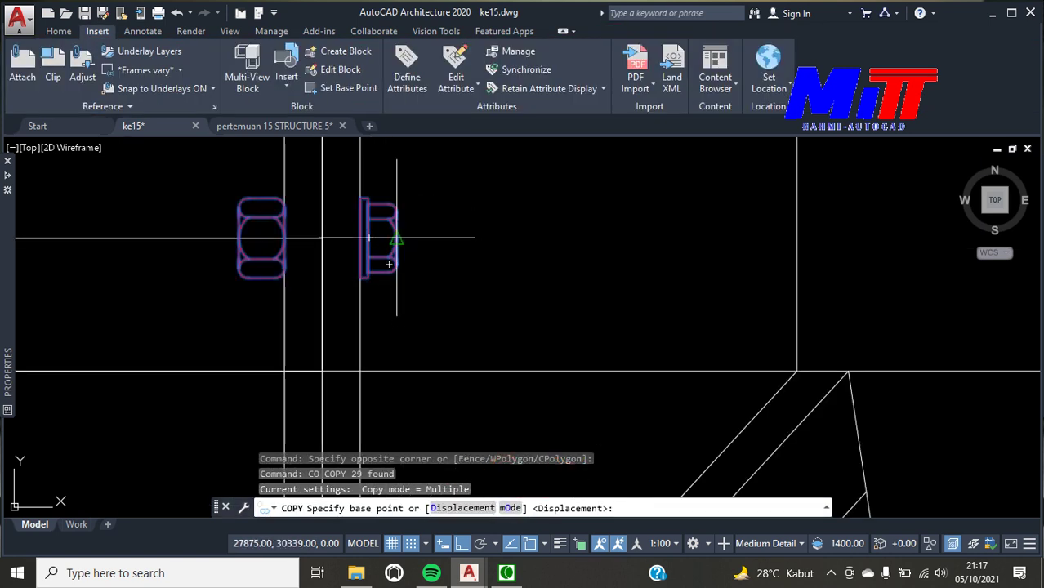
{"action": "left_click", "coordinate": [397, 237]}
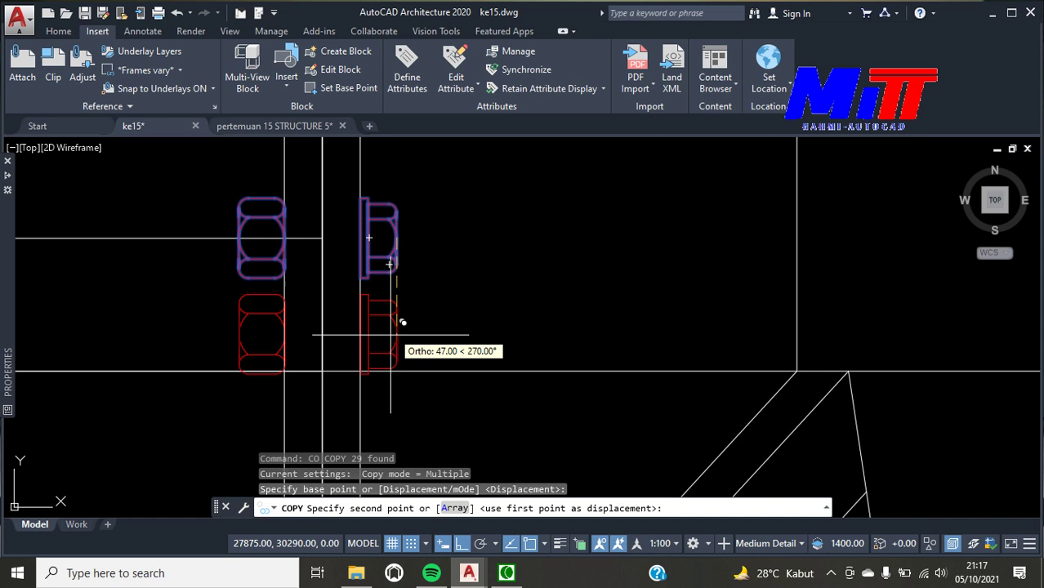
{"action": "type", "text": "145"}
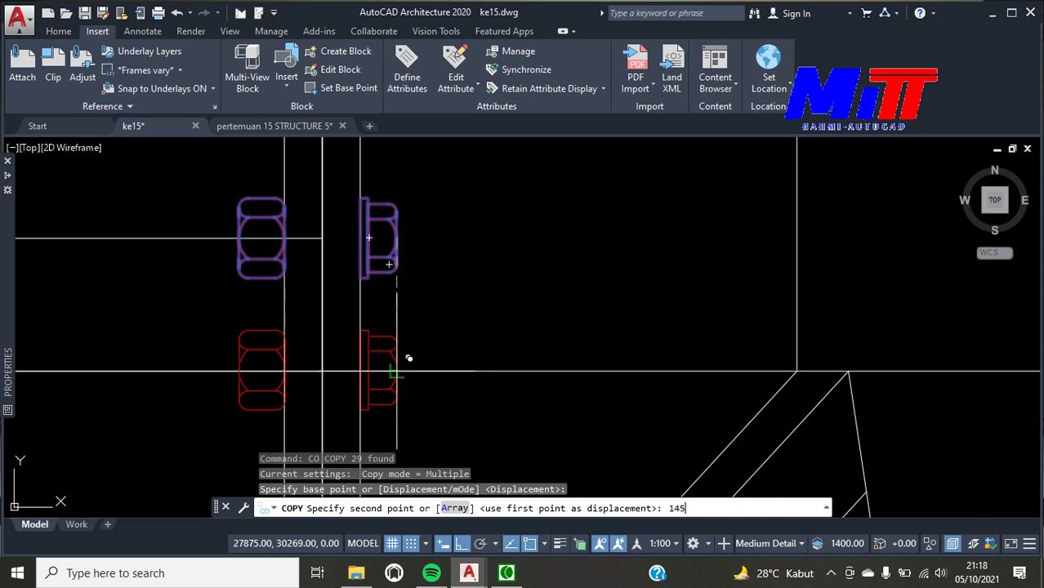
{"action": "key", "text": "Return"}
{"action": "scroll", "coordinate": [399, 335], "scroll_direction": "down", "scroll_amount": 2}
{"action": "key", "text": "Escape"}
Copy another bolt pair 70 lower, then review the bolted joint
{"action": "scroll", "coordinate": [399, 297], "scroll_direction": "down", "scroll_amount": 4}
{"action": "scroll", "coordinate": [388, 373], "scroll_direction": "up", "scroll_amount": 4}
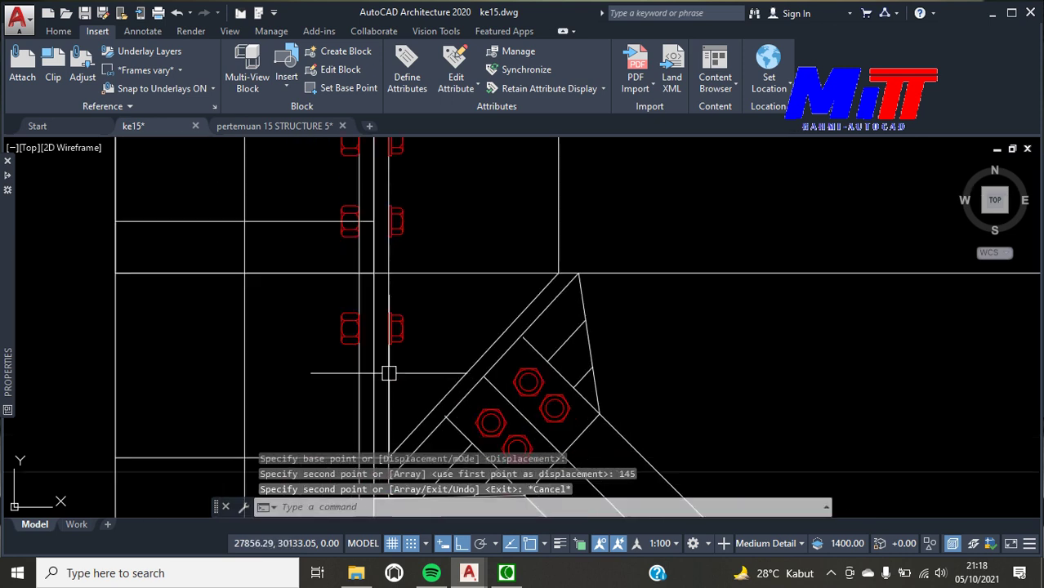
{"action": "left_click", "coordinate": [272, 263]}
{"action": "left_click", "coordinate": [448, 342]}
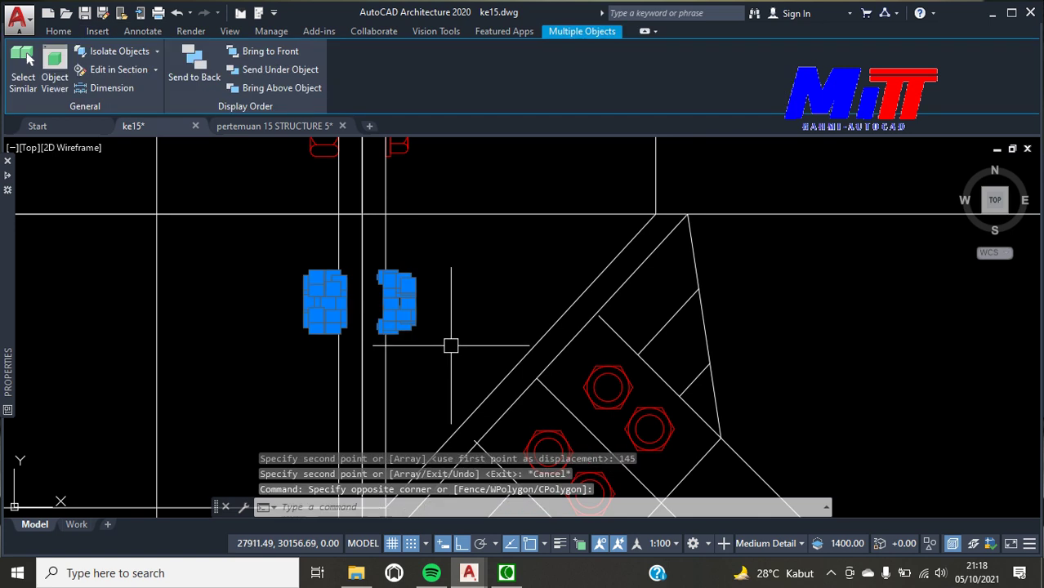
{"action": "type", "text": "co"}
{"action": "key", "text": "Return"}
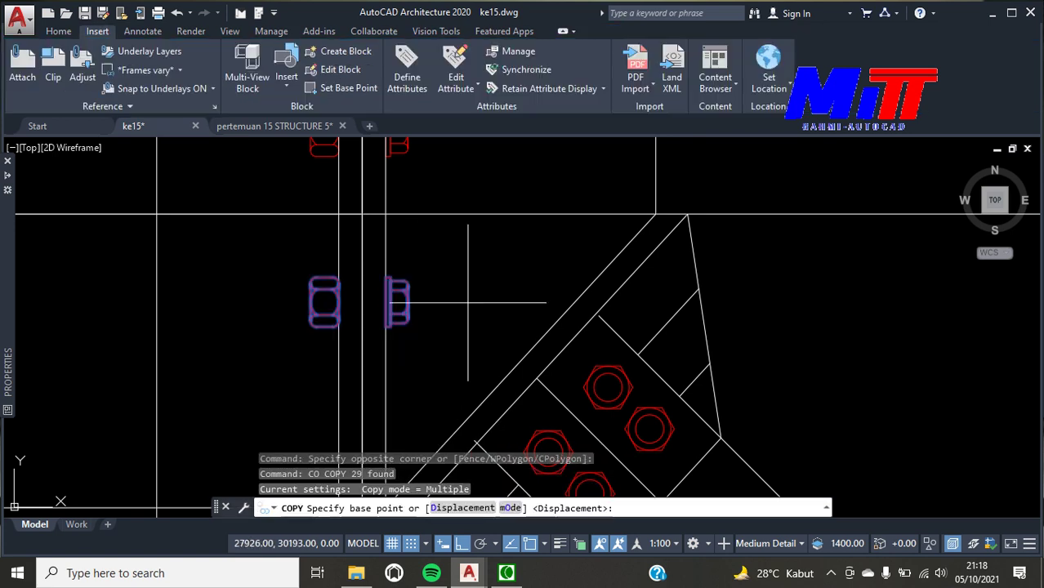
{"action": "left_click", "coordinate": [391, 302]}
{"action": "type", "text": "70"}
{"action": "key", "text": "Return"}
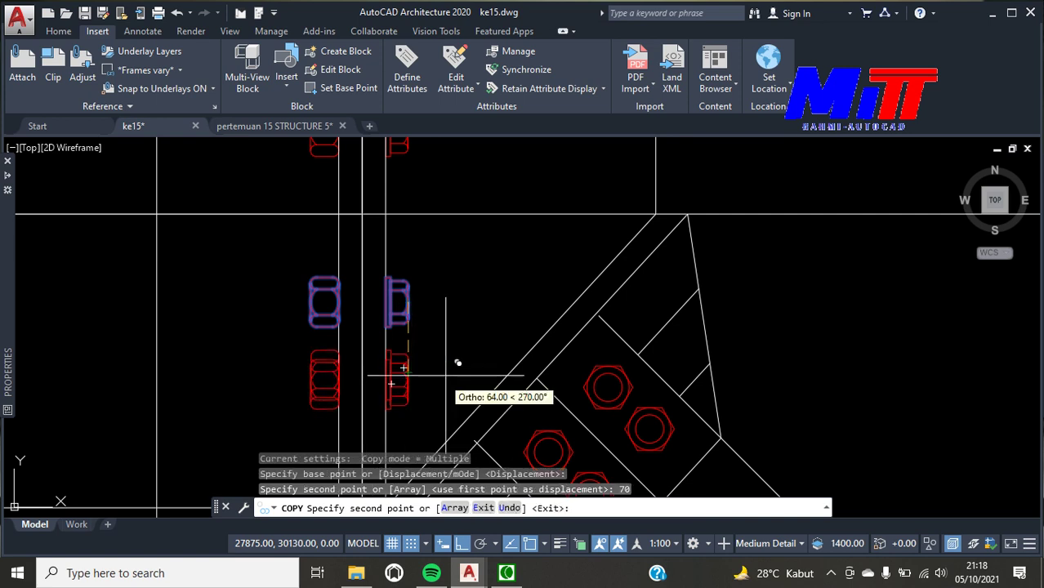
{"action": "key", "text": "Escape"}
{"action": "scroll", "coordinate": [433, 291], "scroll_direction": "down", "scroll_amount": 2}
{"action": "scroll", "coordinate": [433, 291], "scroll_direction": "down", "scroll_amount": 3}
{"action": "scroll", "coordinate": [426, 261], "scroll_direction": "down", "scroll_amount": 2}
{"action": "scroll", "coordinate": [527, 253], "scroll_direction": "down", "scroll_amount": 2}
{"action": "scroll", "coordinate": [564, 303], "scroll_direction": "down", "scroll_amount": 2}
{"action": "scroll", "coordinate": [605, 240], "scroll_direction": "up", "scroll_amount": 4}
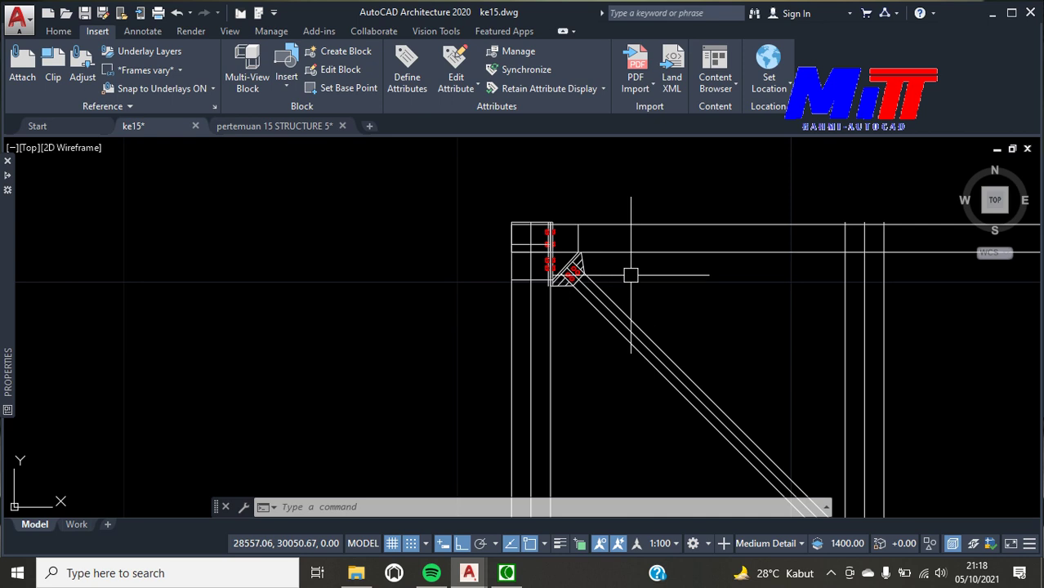
{"action": "scroll", "coordinate": [535, 231], "scroll_direction": "up", "scroll_amount": 5}
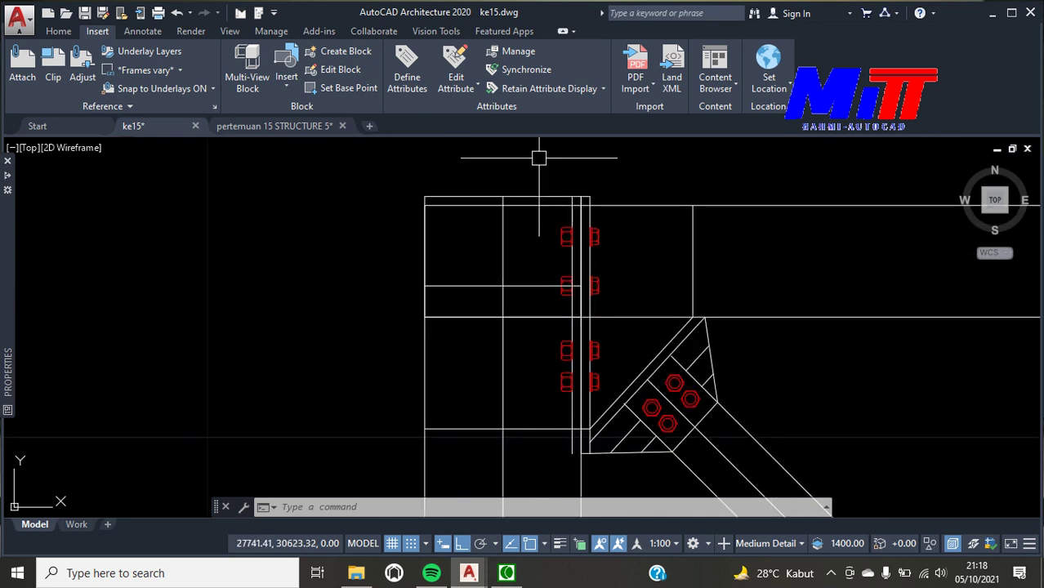
{"action": "scroll", "coordinate": [542, 193], "scroll_direction": "down", "scroll_amount": 2}
{"action": "scroll", "coordinate": [526, 196], "scroll_direction": "down", "scroll_amount": 2}
{"action": "scroll", "coordinate": [535, 306], "scroll_direction": "up", "scroll_amount": 2}
{"action": "scroll", "coordinate": [541, 335], "scroll_direction": "up", "scroll_amount": 3}
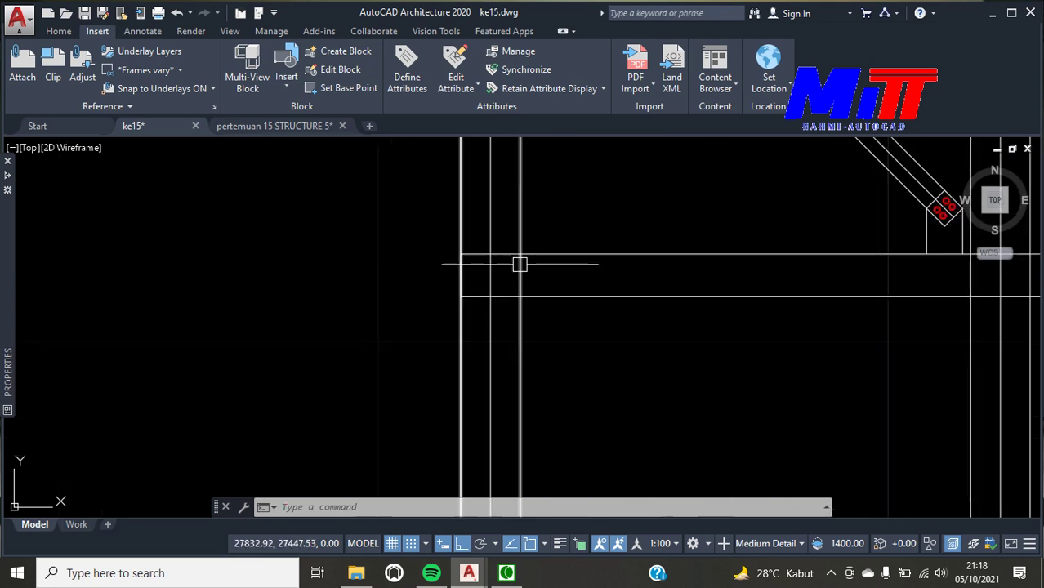
Draw a vertical line down from the intersection and a horizontal line meeting it
{"action": "type", "text": "l"}
{"action": "key", "text": "Return"}
{"action": "scroll", "coordinate": [541, 257], "scroll_direction": "up", "scroll_amount": 2}
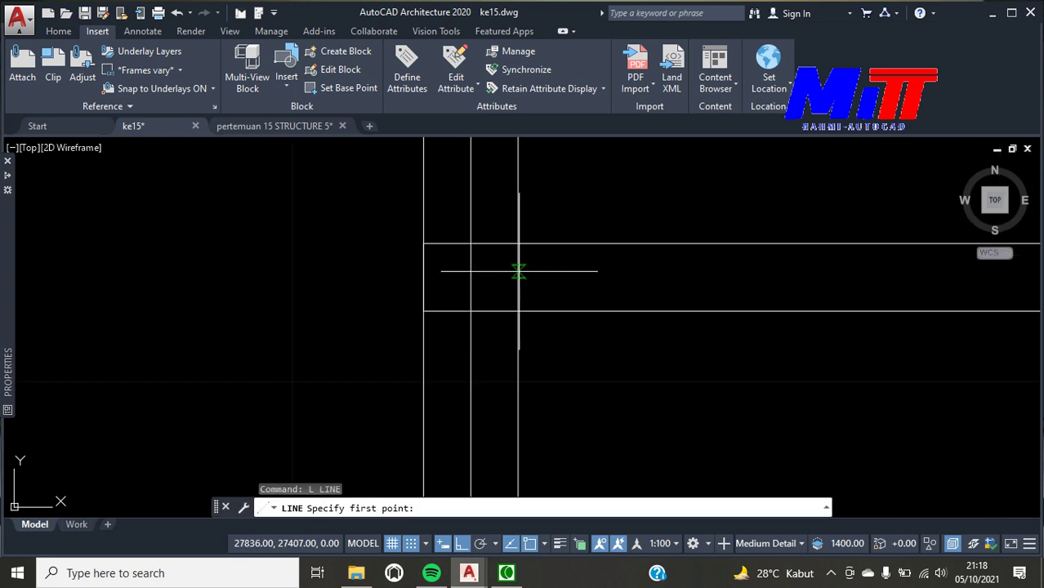
{"action": "left_click", "coordinate": [519, 243]}
{"action": "left_click", "coordinate": [518, 311]}
{"action": "key", "text": "Return"}
{"action": "key", "text": "Return"}
{"action": "left_click", "coordinate": [423, 311]}
{"action": "left_click", "coordinate": [518, 311]}
{"action": "key", "text": "Escape"}
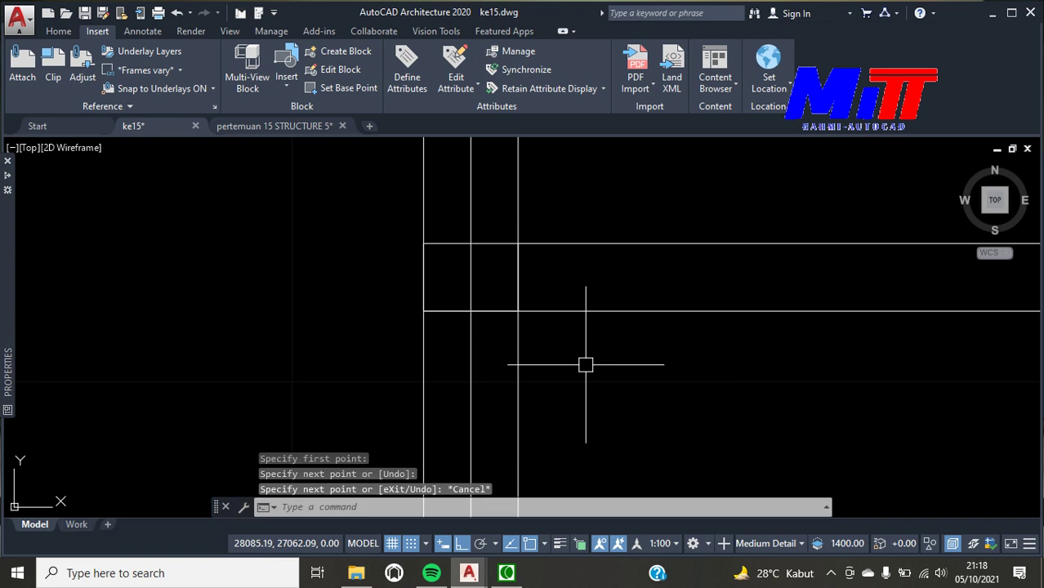
Offset the vertical and horizontal guide lines by 250
{"action": "type", "text": "o"}
{"action": "key", "text": "Return"}
{"action": "type", "text": "250"}
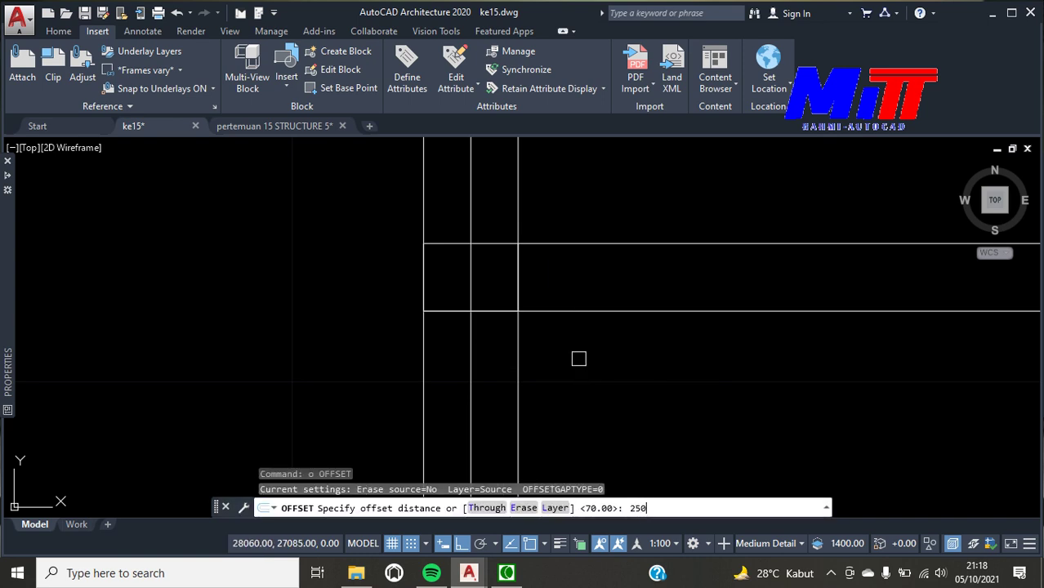
{"action": "key", "text": "Return"}
{"action": "left_click", "coordinate": [518, 279]}
{"action": "left_click", "coordinate": [544, 276]}
{"action": "left_click", "coordinate": [481, 310]}
{"action": "left_click", "coordinate": [514, 354]}
{"action": "key", "text": "Escape"}
Draw a 20 by 575 rectangle beside the joint
{"action": "type", "text": "l"}
{"action": "key", "text": "Return"}
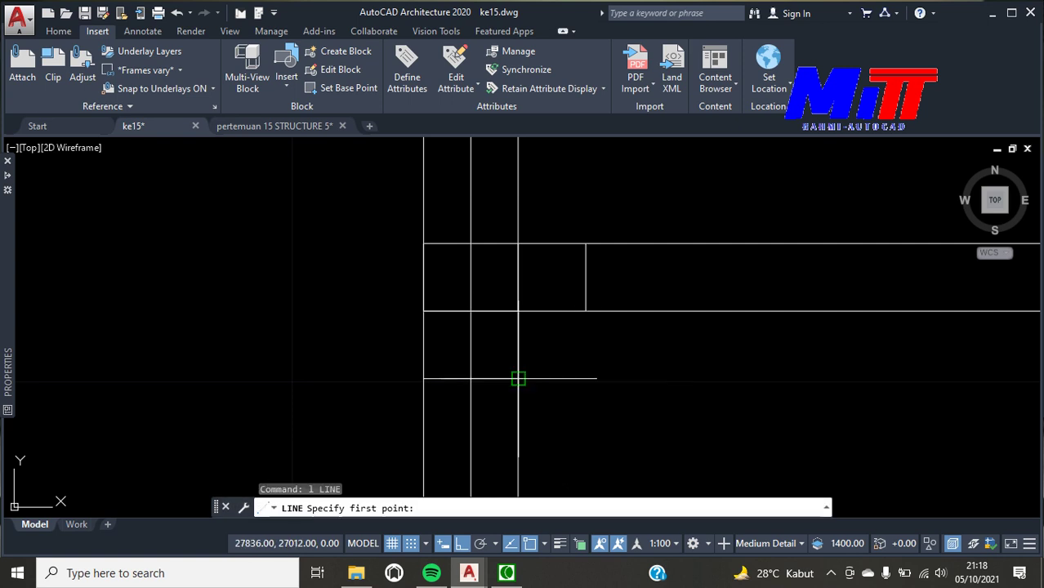
{"action": "key", "text": "Escape"}
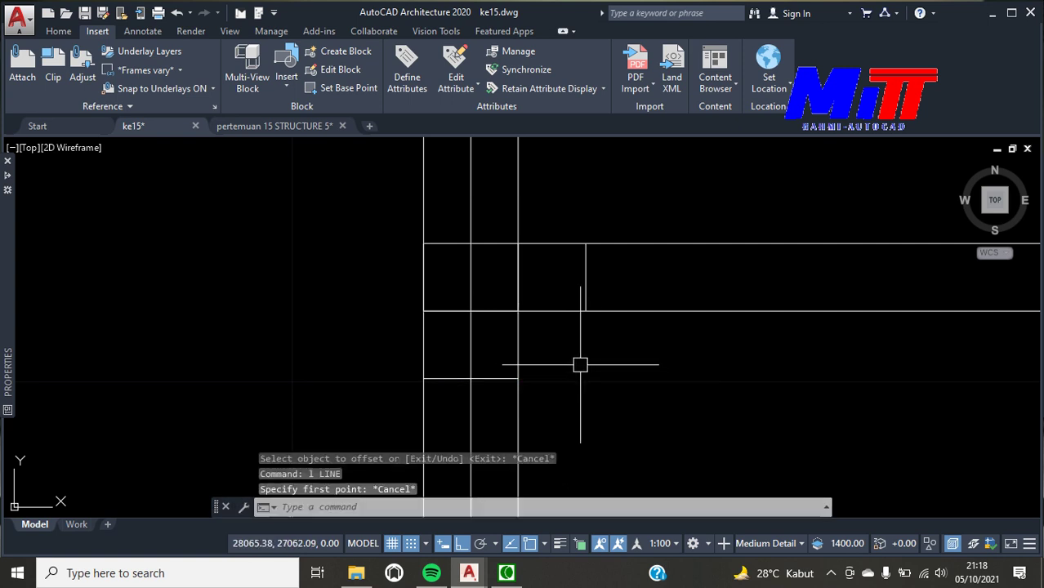
{"action": "type", "text": "rec"}
{"action": "key", "text": "Return"}
{"action": "left_click", "coordinate": [566, 332]}
{"action": "type", "text": "d"}
{"action": "key", "text": "Return"}
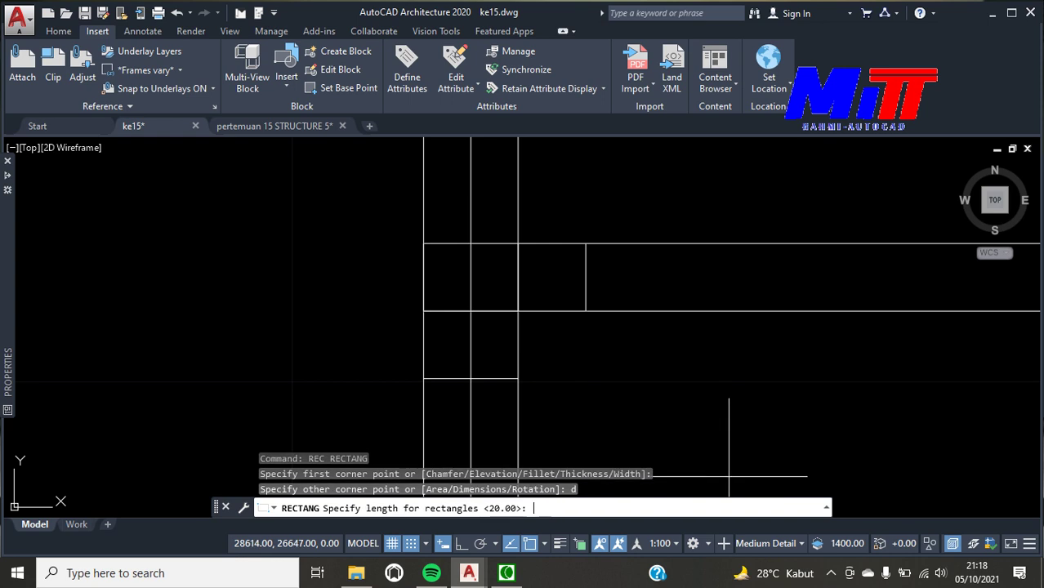
{"action": "key", "text": "Return"}
Move the narrow 20 x 575 plate onto the snapped endpoint at the junction
{"action": "key", "text": "Return"}
{"action": "left_click", "coordinate": [728, 465]}
{"action": "scroll", "coordinate": [583, 337], "scroll_direction": "up", "scroll_amount": 2}
{"action": "scroll", "coordinate": [582, 334], "scroll_direction": "up", "scroll_amount": 1}
{"action": "left_click", "coordinate": [582, 334]}
{"action": "type", "text": "m"}
{"action": "key", "text": "Return"}
{"action": "left_click", "coordinate": [575, 333]}
{"action": "scroll", "coordinate": [590, 323], "scroll_direction": "down", "scroll_amount": 1}
{"action": "scroll", "coordinate": [527, 254], "scroll_direction": "down", "scroll_amount": 1}
{"action": "left_click", "coordinate": [524, 231]}
{"action": "key", "text": "Escape"}
Explode the double vertical line and offset one line 20 to the left
{"action": "scroll", "coordinate": [523, 299], "scroll_direction": "up", "scroll_amount": 1}
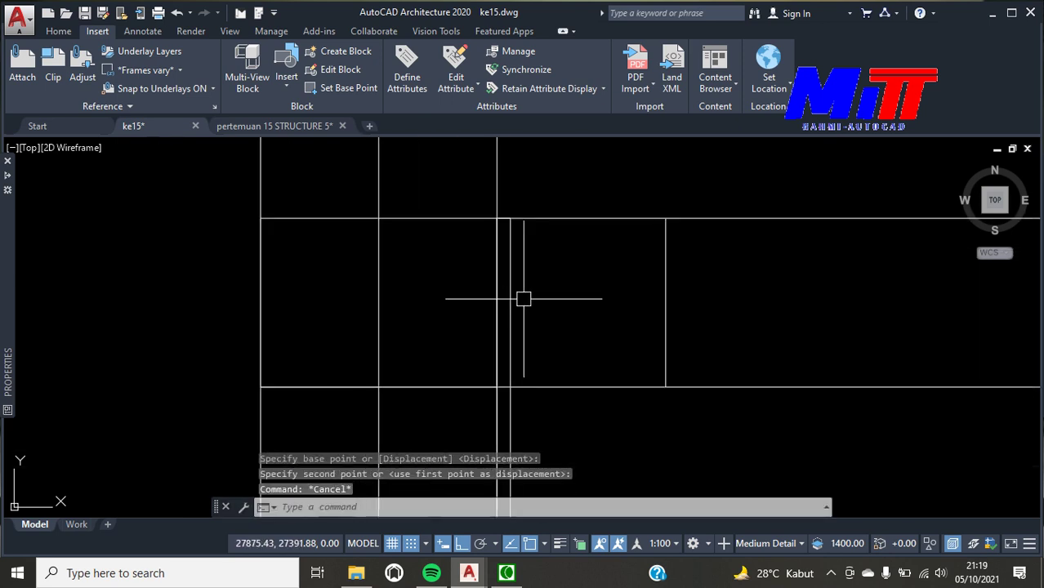
{"action": "left_click", "coordinate": [500, 311]}
{"action": "type", "text": "x"}
{"action": "key", "text": "Return"}
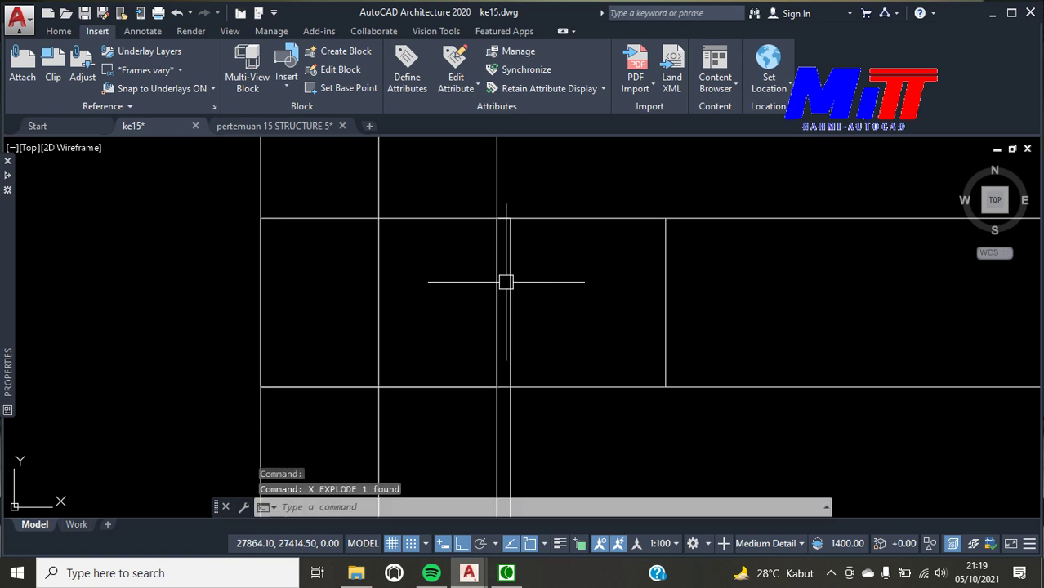
{"action": "type", "text": "o"}
{"action": "key", "text": "Return"}
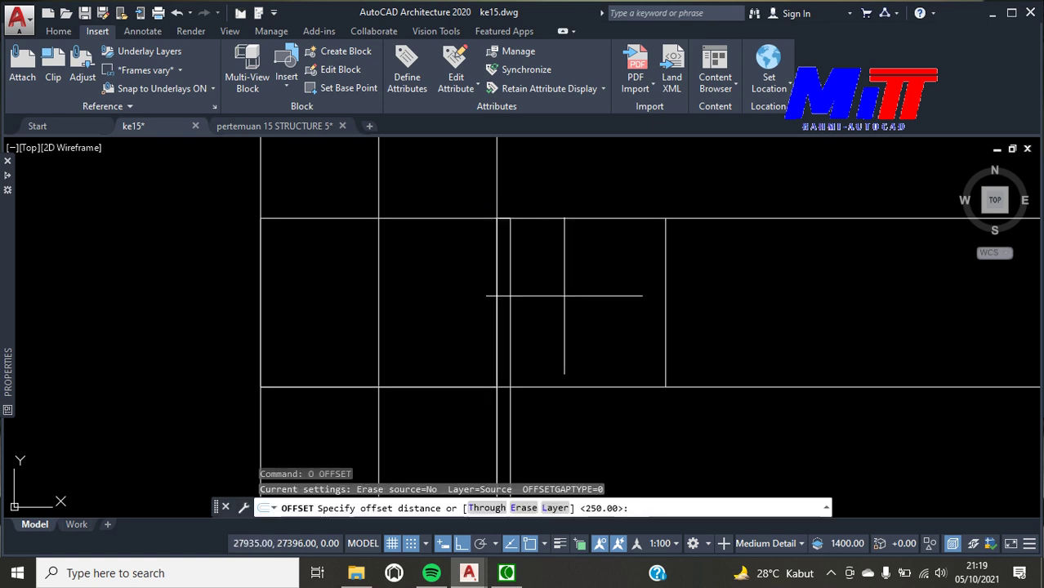
{"action": "type", "text": "0"}
{"action": "key", "text": "Return"}
{"action": "left_click", "coordinate": [498, 307]}
{"action": "left_click", "coordinate": [465, 301]}
{"action": "key", "text": "Escape"}
Offset the diagonal brace line 20 toward its lower-right side
{"action": "scroll", "coordinate": [546, 294], "scroll_direction": "down", "scroll_amount": 2}
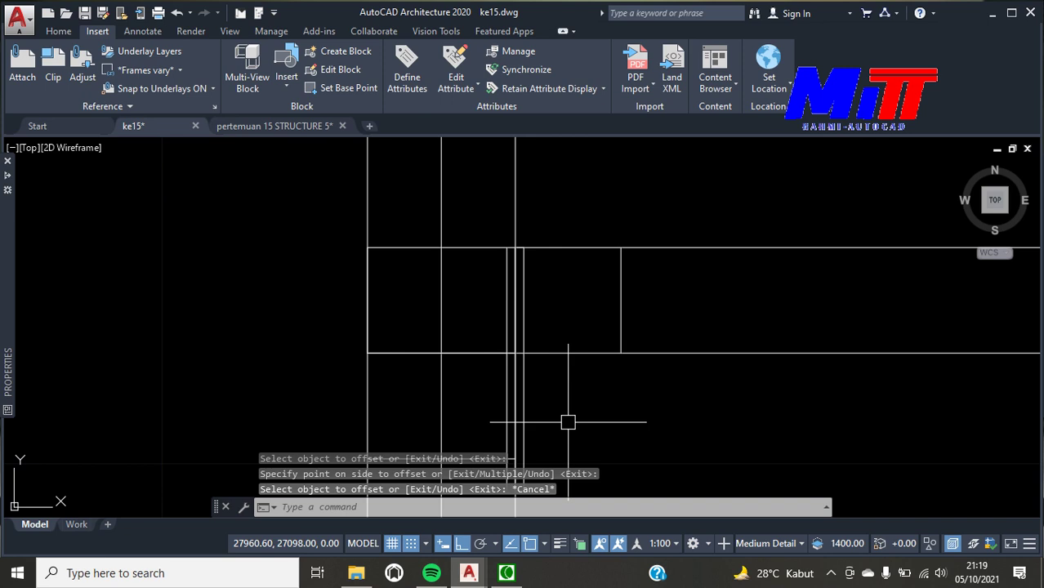
{"action": "type", "text": "l"}
{"action": "key", "text": "Return"}
{"action": "scroll", "coordinate": [539, 433], "scroll_direction": "up", "scroll_amount": 2}
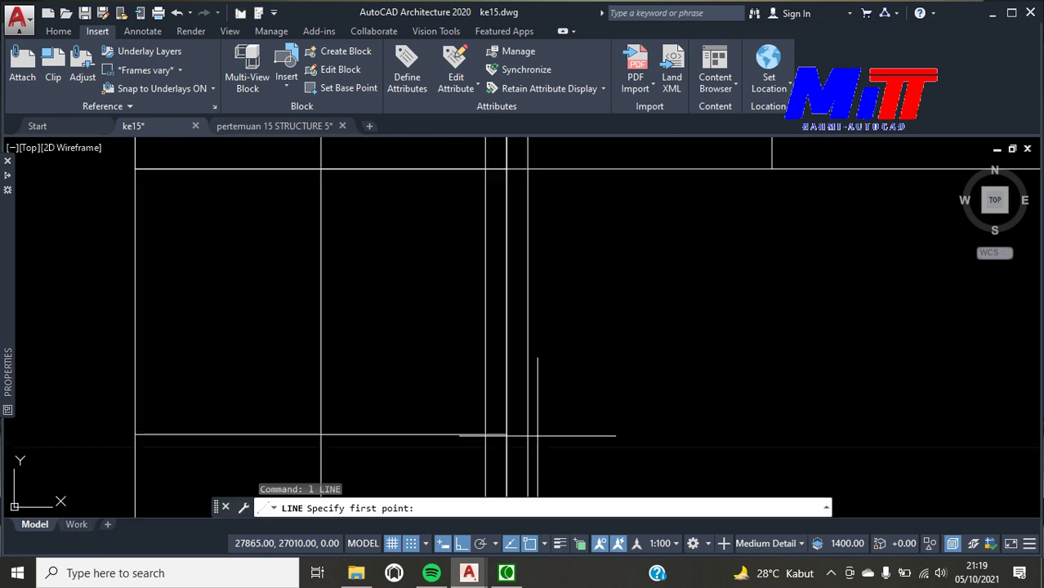
{"action": "scroll", "coordinate": [544, 448], "scroll_direction": "up", "scroll_amount": 1}
{"action": "left_click", "coordinate": [482, 389]}
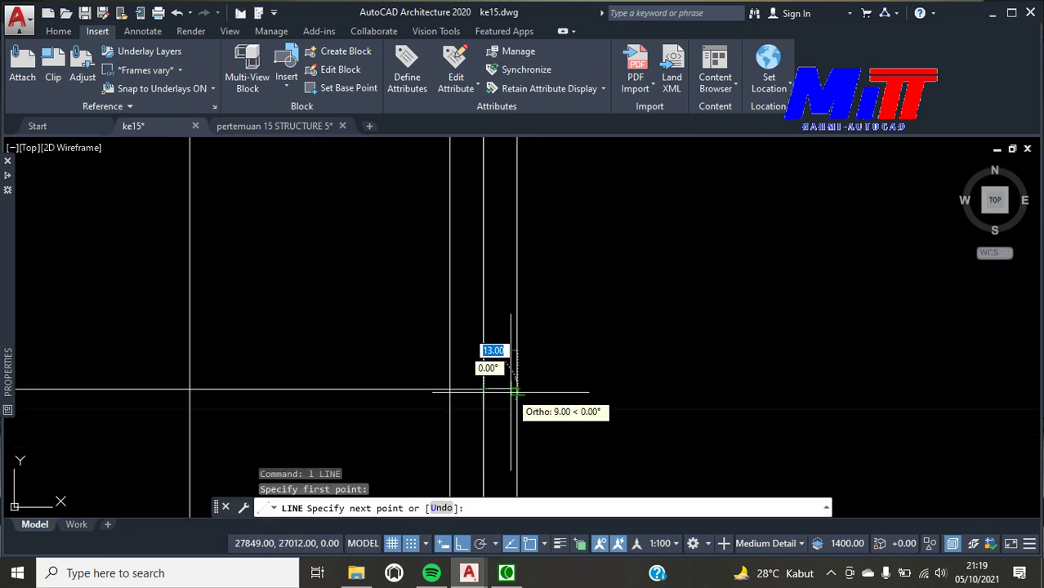
{"action": "key", "text": "Escape"}
{"action": "key", "text": "Return"}
{"action": "left_click", "coordinate": [517, 389]}
{"action": "scroll", "coordinate": [522, 380], "scroll_direction": "down", "scroll_amount": 3}
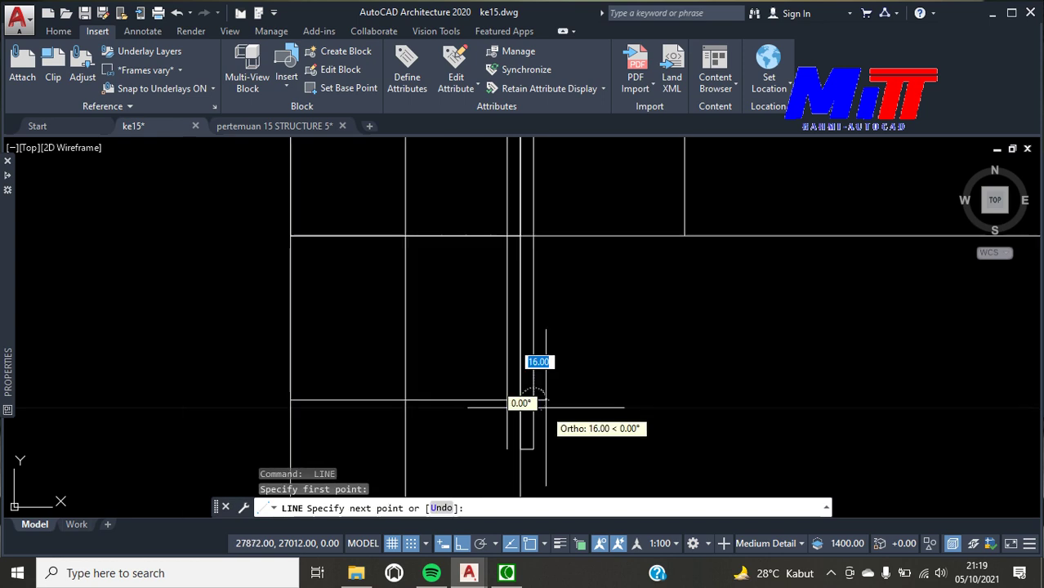
{"action": "key", "text": "Escape"}
{"action": "scroll", "coordinate": [565, 400], "scroll_direction": "up", "scroll_amount": 2}
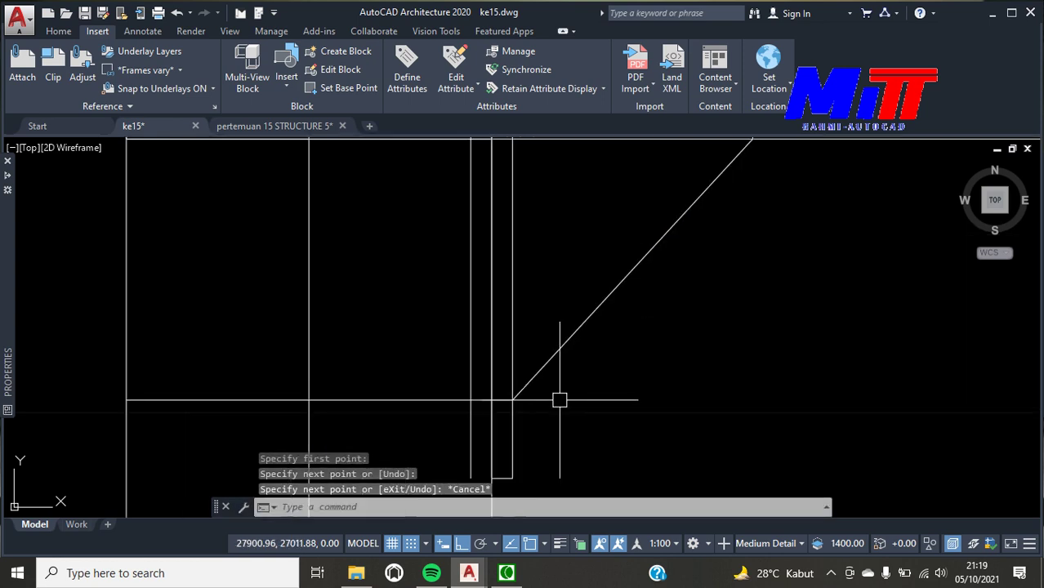
{"action": "type", "text": "o"}
{"action": "key", "text": "Return"}
{"action": "type", "text": "0"}
{"action": "key", "text": "Return"}
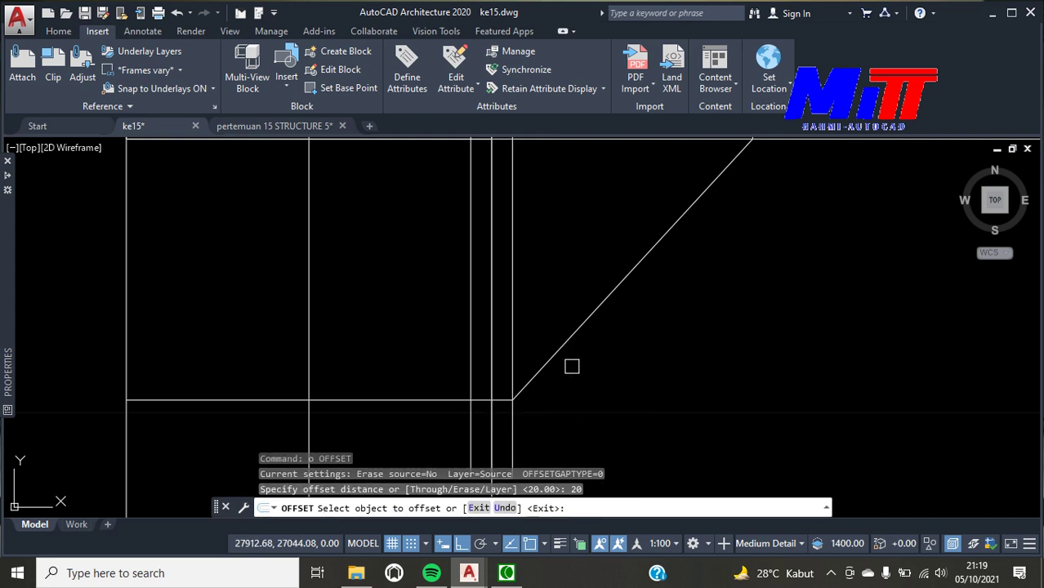
{"action": "left_click", "coordinate": [569, 340]}
{"action": "left_click", "coordinate": [642, 425]}
{"action": "key", "text": "Escape"}
Try extending the brace lines to the beam, then cancel the extend
{"action": "type", "text": "ex"}
{"action": "key", "text": "Return"}
{"action": "left_click", "coordinate": [552, 395]}
{"action": "middle_click_drag", "start_coordinate": [681, 296], "coordinate": [624, 374]}
{"action": "left_click", "coordinate": [751, 222]}
{"action": "left_click", "coordinate": [695, 239]}
{"action": "key", "text": "Escape"}
{"action": "scroll", "coordinate": [719, 364], "scroll_direction": "down", "scroll_amount": 3}
{"action": "scroll", "coordinate": [651, 343], "scroll_direction": "up", "scroll_amount": 4}
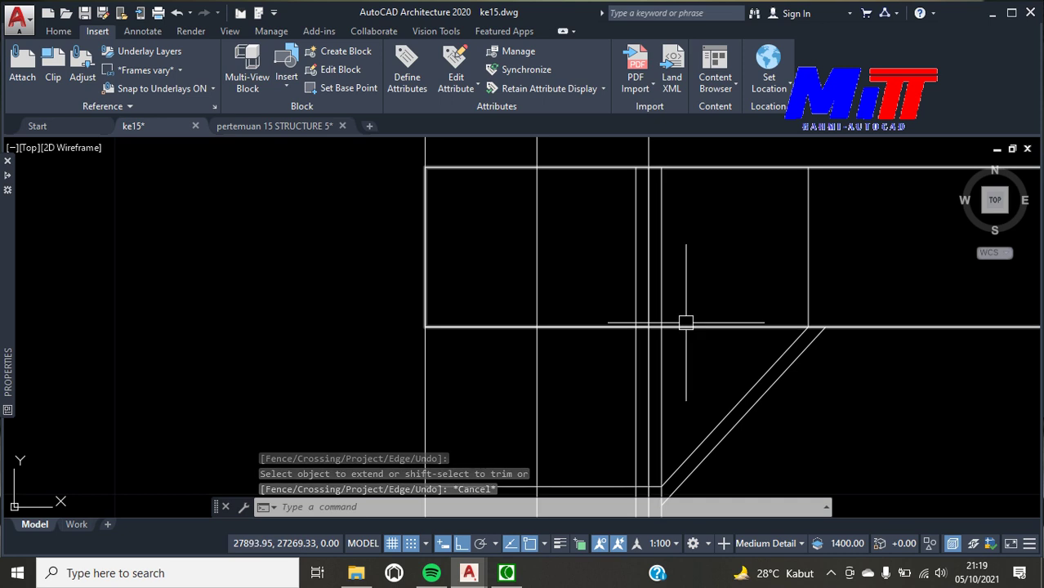
{"action": "scroll", "coordinate": [625, 327], "scroll_direction": "up", "scroll_amount": 2}
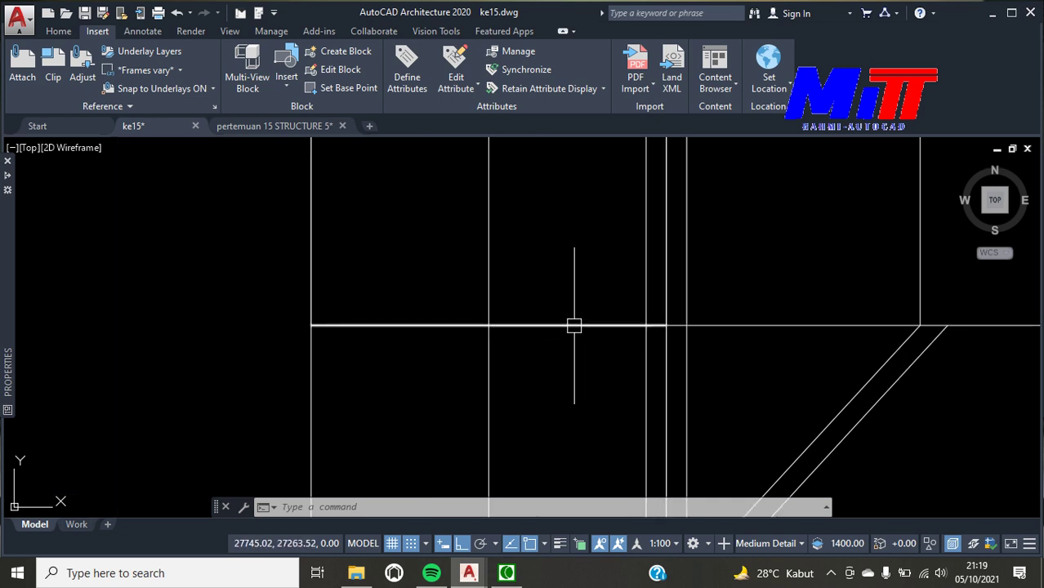
Offset the horizontal line at the column–beam joint 70 units downward
{"action": "left_click", "coordinate": [572, 326]}
{"action": "type", "text": "o"}
{"action": "key", "text": "Return"}
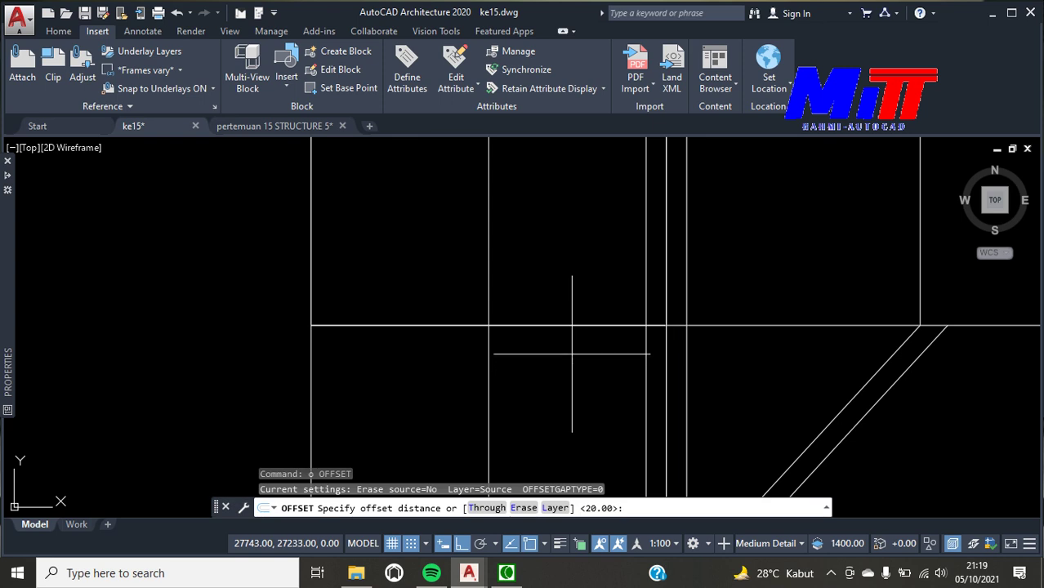
{"action": "type", "text": "70"}
{"action": "key", "text": "Return"}
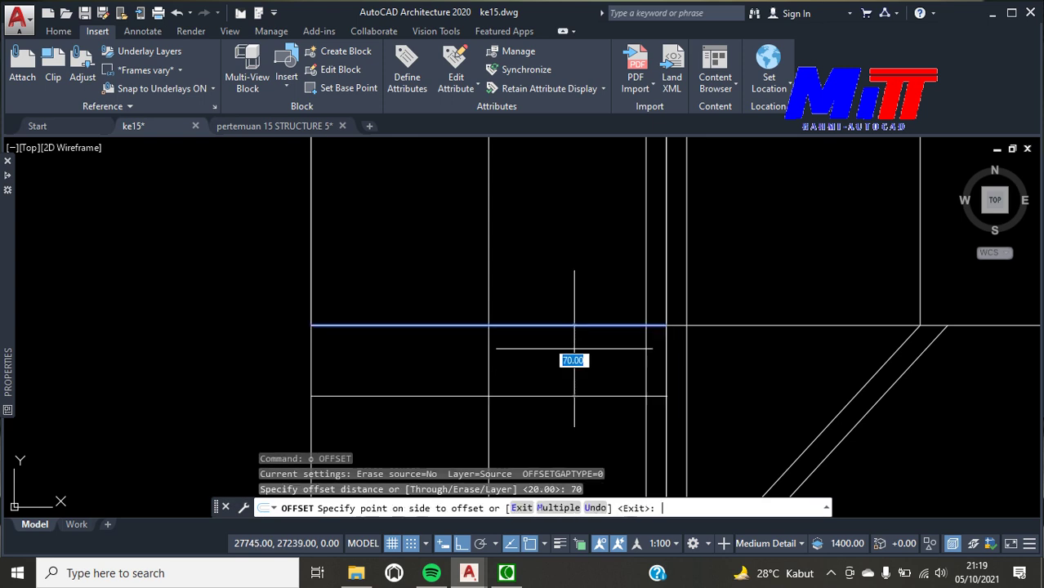
{"action": "left_click", "coordinate": [583, 280]}
{"action": "key", "text": "Escape"}
{"action": "scroll", "coordinate": [576, 310], "scroll_direction": "down", "scroll_amount": 2}
{"action": "scroll", "coordinate": [568, 294], "scroll_direction": "down", "scroll_amount": 3}
{"action": "scroll", "coordinate": [564, 225], "scroll_direction": "up", "scroll_amount": 2}
{"action": "scroll", "coordinate": [535, 270], "scroll_direction": "up", "scroll_amount": 2}
{"action": "scroll", "coordinate": [576, 244], "scroll_direction": "up", "scroll_amount": 2}
{"action": "middle_click_drag", "start_coordinate": [564, 288], "coordinate": [561, 310]}
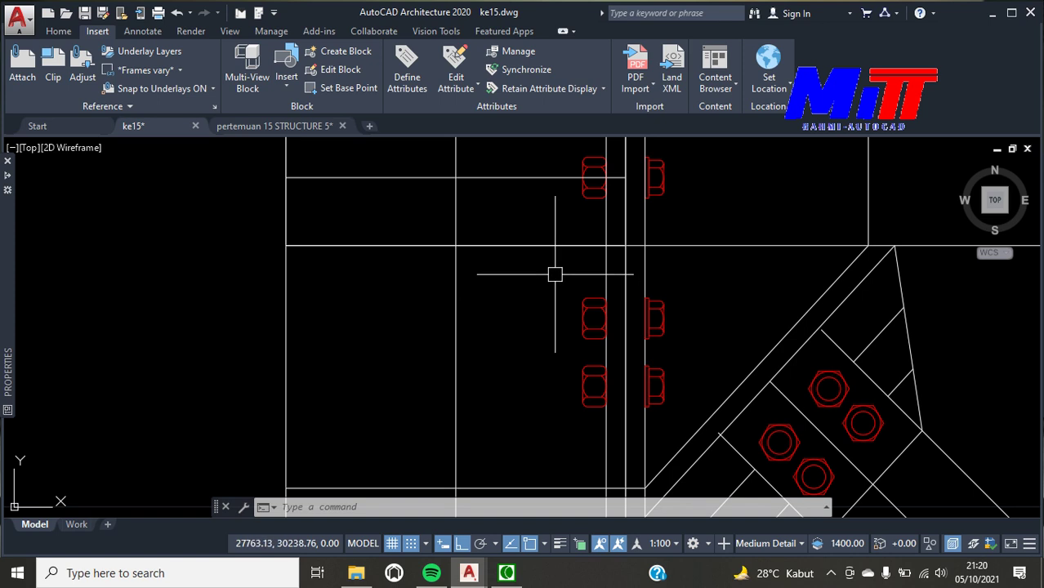
Copy the column bolts to the brace joint on the column using CO
{"action": "scroll", "coordinate": [554, 274], "scroll_direction": "down", "scroll_amount": 1}
{"action": "scroll", "coordinate": [559, 284], "scroll_direction": "down", "scroll_amount": 1}
{"action": "left_click", "coordinate": [565, 167]}
{"action": "left_click", "coordinate": [618, 318]}
{"action": "type", "text": "co"}
{"action": "key", "text": "Return"}
{"action": "scroll", "coordinate": [592, 310], "scroll_direction": "up", "scroll_amount": 4}
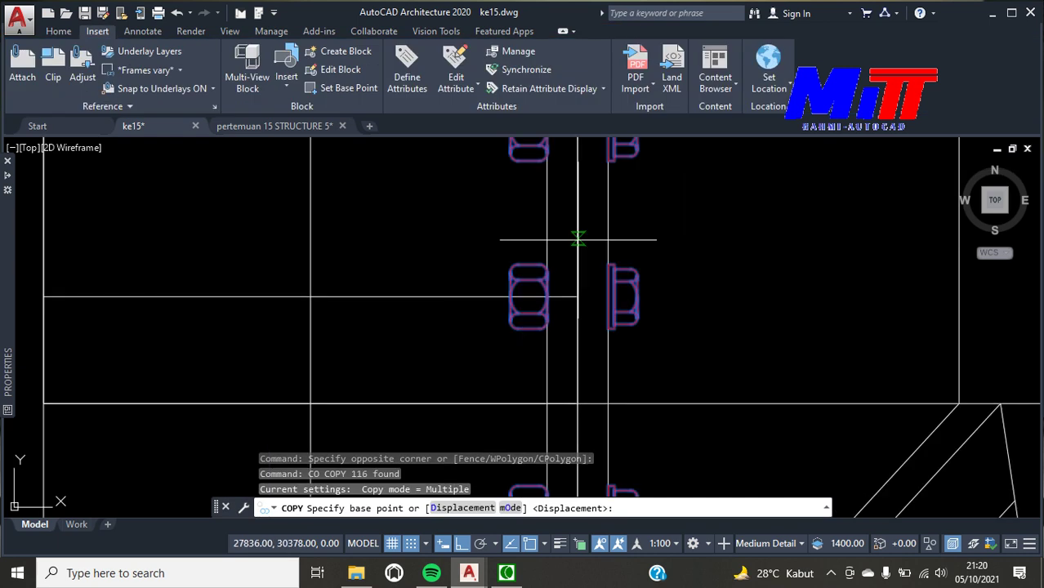
{"action": "left_click", "coordinate": [548, 296]}
{"action": "scroll", "coordinate": [594, 256], "scroll_direction": "down", "scroll_amount": 3}
{"action": "scroll", "coordinate": [584, 258], "scroll_direction": "up", "scroll_amount": 1}
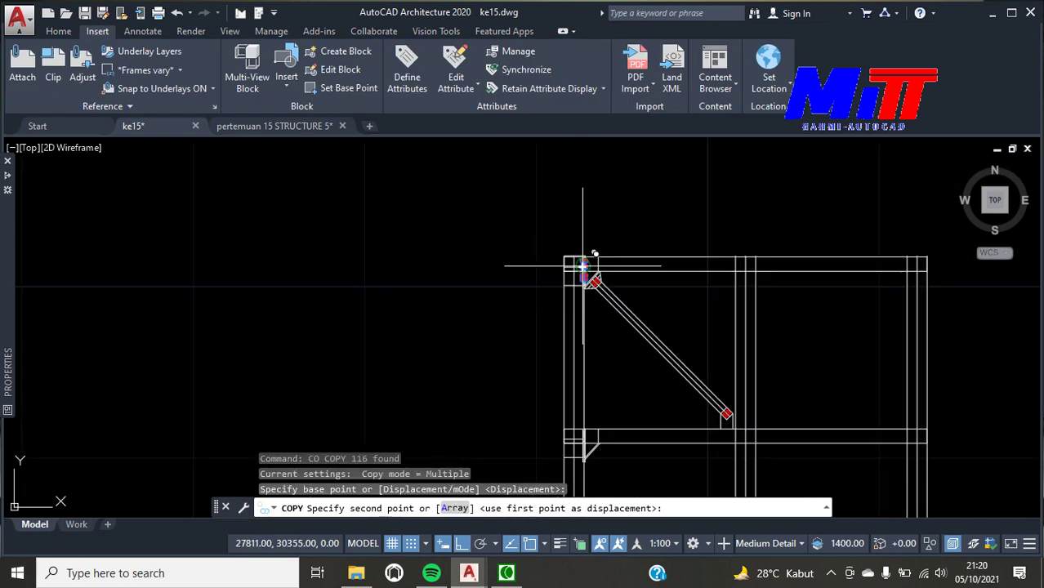
{"action": "scroll", "coordinate": [610, 423], "scroll_direction": "up", "scroll_amount": 5}
{"action": "scroll", "coordinate": [583, 196], "scroll_direction": "down", "scroll_amount": 2}
{"action": "scroll", "coordinate": [576, 200], "scroll_direction": "up", "scroll_amount": 3}
{"action": "scroll", "coordinate": [554, 256], "scroll_direction": "up", "scroll_amount": 2}
{"action": "left_click", "coordinate": [535, 294]}
{"action": "key", "text": "Escape"}
Erase the three stray lines left around the brace and beam junctions
{"action": "scroll", "coordinate": [589, 298], "scroll_direction": "down", "scroll_amount": 3}
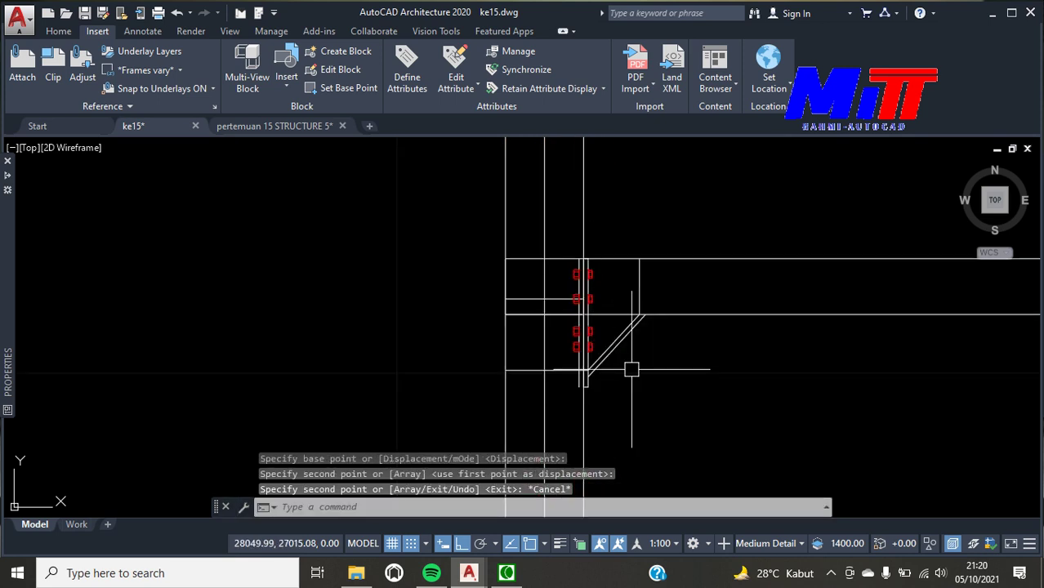
{"action": "scroll", "coordinate": [614, 372], "scroll_direction": "up", "scroll_amount": 4}
{"action": "left_click", "coordinate": [487, 363]}
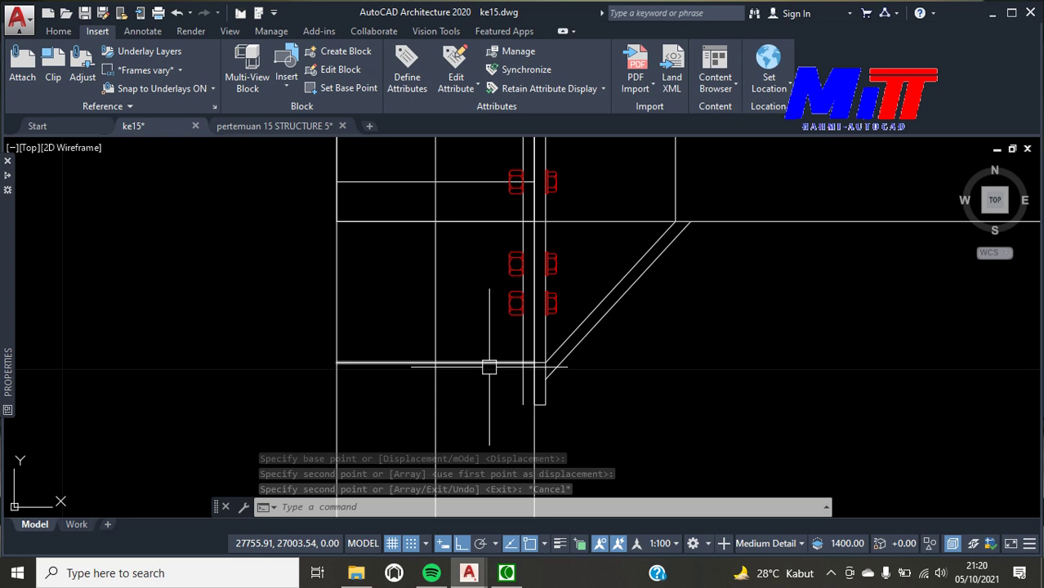
{"action": "left_click", "coordinate": [674, 181]}
{"action": "key", "text": "Delete"}
{"action": "scroll", "coordinate": [694, 229], "scroll_direction": "down", "scroll_amount": 1}
{"action": "scroll", "coordinate": [651, 231], "scroll_direction": "down", "scroll_amount": 1}
{"action": "scroll", "coordinate": [639, 220], "scroll_direction": "down", "scroll_amount": 1}
{"action": "left_click", "coordinate": [637, 206]}
{"action": "key", "text": "Delete"}
{"action": "scroll", "coordinate": [637, 322], "scroll_direction": "down", "scroll_amount": 1}
{"action": "scroll", "coordinate": [643, 321], "scroll_direction": "down", "scroll_amount": 1}
{"action": "scroll", "coordinate": [643, 322], "scroll_direction": "up", "scroll_amount": 1}
{"action": "scroll", "coordinate": [620, 245], "scroll_direction": "down", "scroll_amount": 2}
{"action": "scroll", "coordinate": [588, 253], "scroll_direction": "up", "scroll_amount": 2}
{"action": "scroll", "coordinate": [559, 251], "scroll_direction": "up", "scroll_amount": 1}
{"action": "scroll", "coordinate": [588, 245], "scroll_direction": "up", "scroll_amount": 1}
{"action": "scroll", "coordinate": [594, 189], "scroll_direction": "up", "scroll_amount": 1}
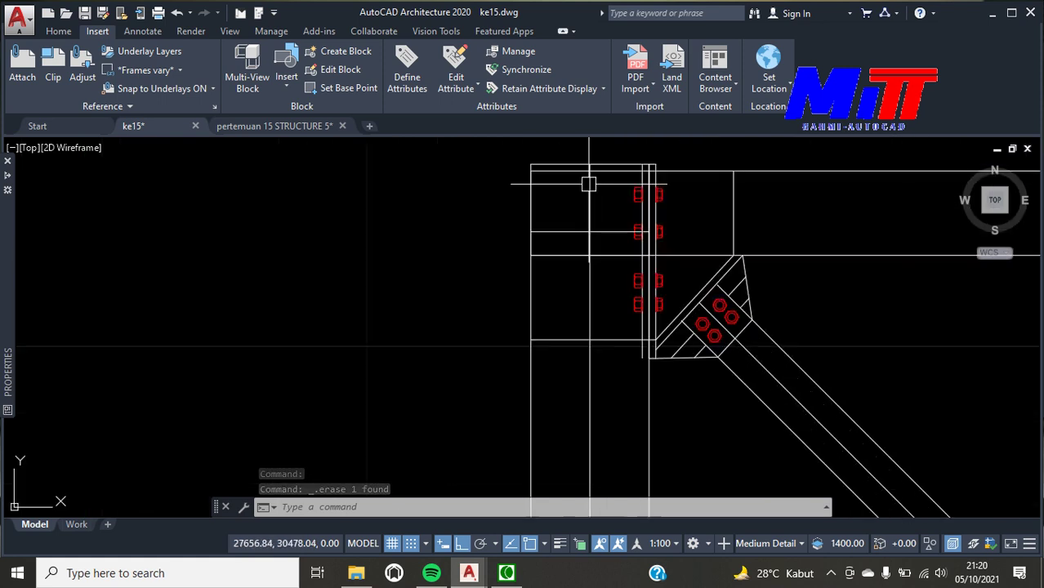
{"action": "scroll", "coordinate": [629, 231], "scroll_direction": "down", "scroll_amount": 3}
{"action": "scroll", "coordinate": [645, 216], "scroll_direction": "up", "scroll_amount": 3}
{"action": "scroll", "coordinate": [608, 213], "scroll_direction": "up", "scroll_amount": 1}
Window-select the diagonal brace together with its gusset plates and bolts
{"action": "left_click", "coordinate": [524, 164]}
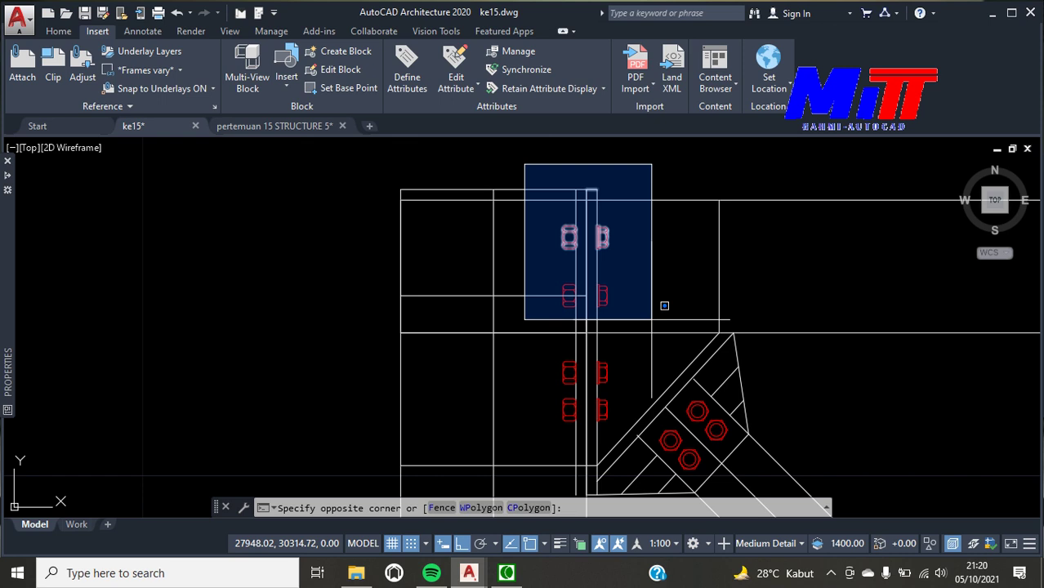
{"action": "scroll", "coordinate": [694, 360], "scroll_direction": "down", "scroll_amount": 2}
{"action": "scroll", "coordinate": [690, 340], "scroll_direction": "down", "scroll_amount": 3}
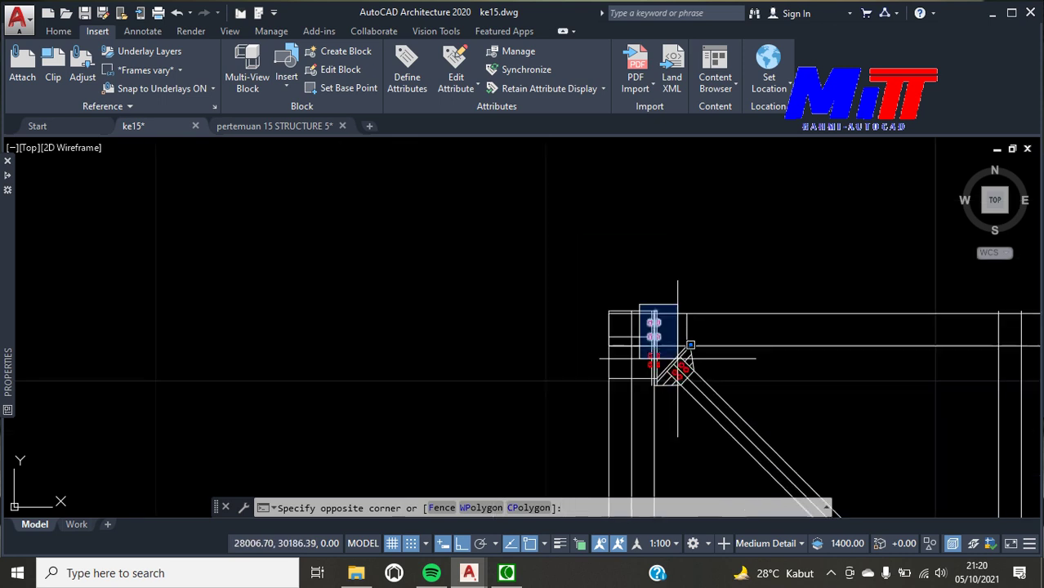
{"action": "scroll", "coordinate": [739, 405], "scroll_direction": "up", "scroll_amount": 3}
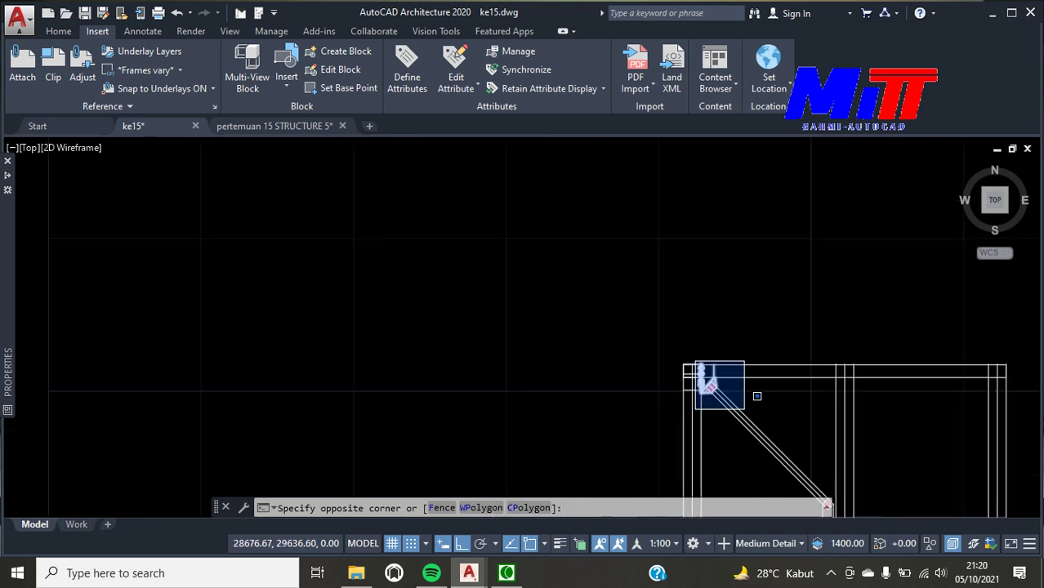
{"action": "scroll", "coordinate": [810, 474], "scroll_direction": "up", "scroll_amount": 4}
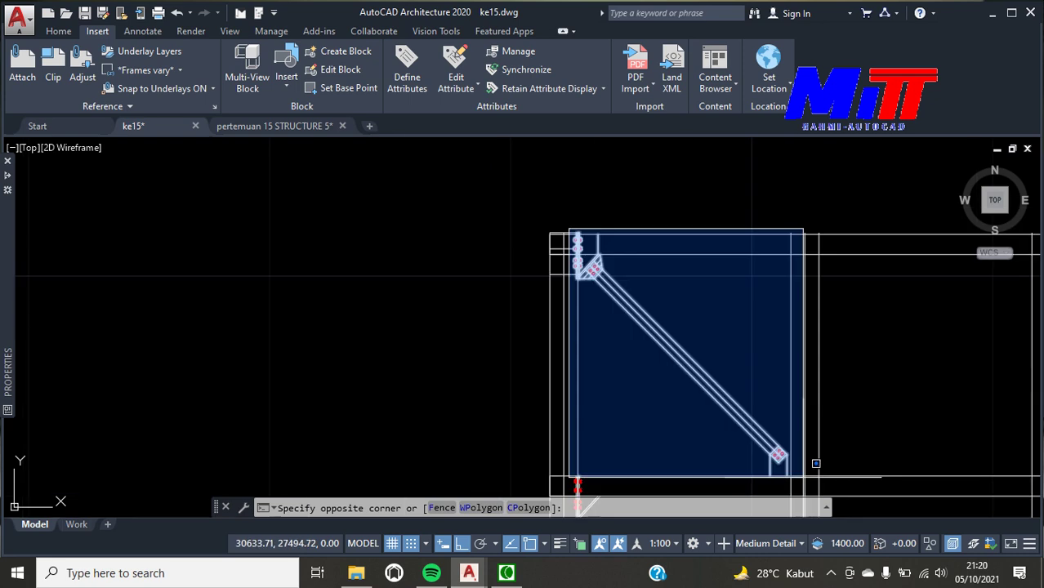
{"action": "scroll", "coordinate": [815, 463], "scroll_direction": "up", "scroll_amount": 2}
{"action": "scroll", "coordinate": [800, 459], "scroll_direction": "up", "scroll_amount": 2}
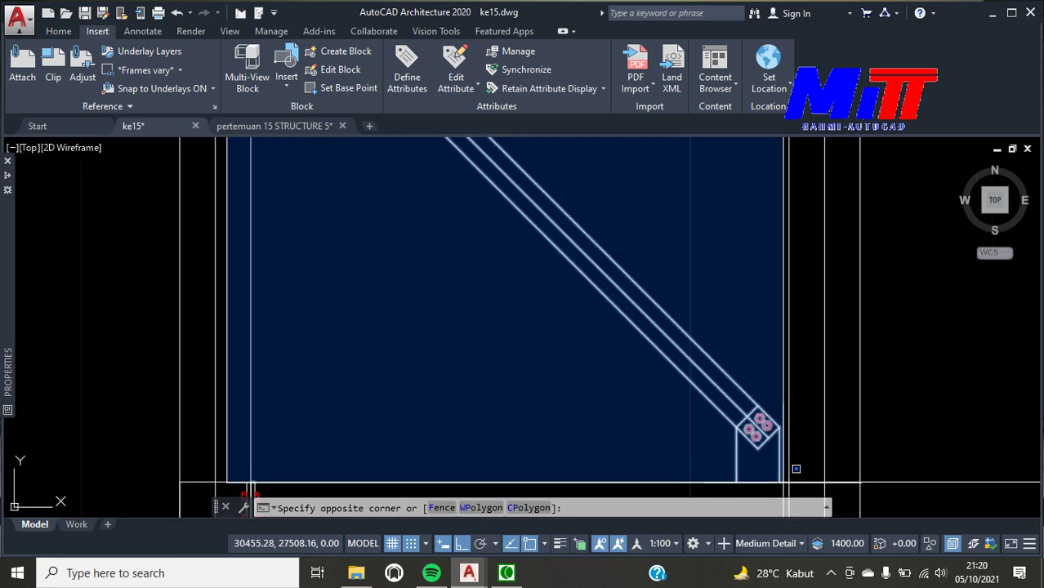
{"action": "left_click", "coordinate": [786, 482]}
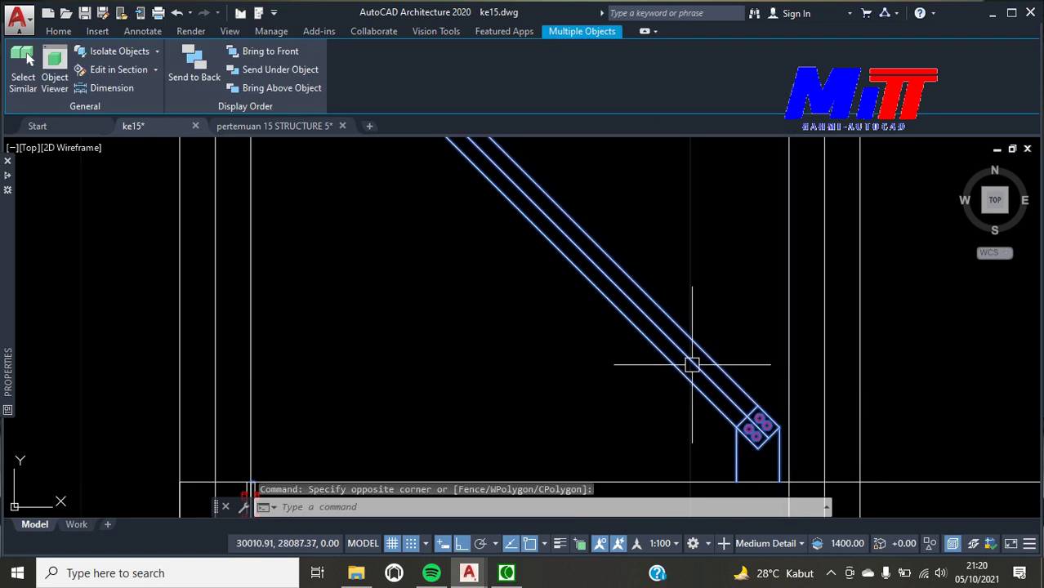
Copy the brace assembly from the column top to the next bay's column top
{"action": "type", "text": "Co"}
{"action": "key", "text": "Return"}
{"action": "scroll", "coordinate": [679, 383], "scroll_direction": "down", "scroll_amount": 2}
{"action": "scroll", "coordinate": [679, 382], "scroll_direction": "down", "scroll_amount": 2}
{"action": "scroll", "coordinate": [610, 408], "scroll_direction": "up", "scroll_amount": 4}
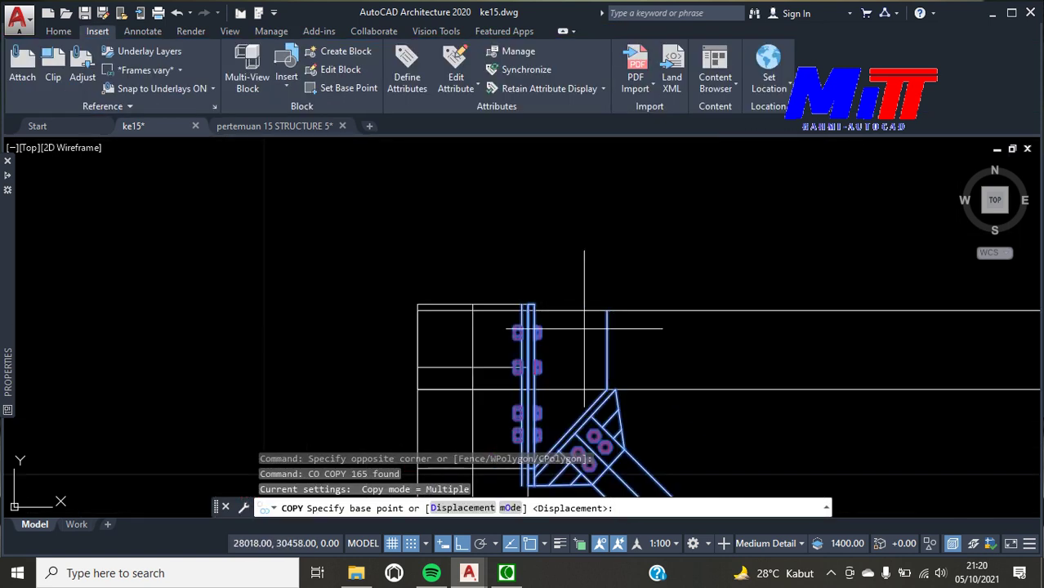
{"action": "scroll", "coordinate": [515, 308], "scroll_direction": "up", "scroll_amount": 3}
{"action": "scroll", "coordinate": [525, 287], "scroll_direction": "down", "scroll_amount": 5}
{"action": "scroll", "coordinate": [525, 288], "scroll_direction": "down", "scroll_amount": 4}
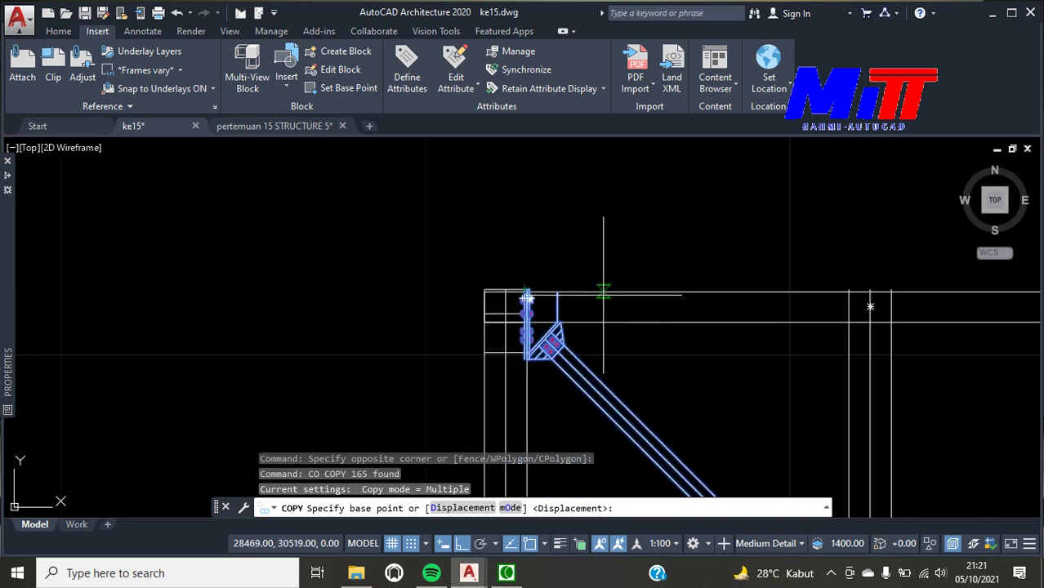
{"action": "scroll", "coordinate": [525, 298], "scroll_direction": "up", "scroll_amount": 5}
{"action": "scroll", "coordinate": [641, 210], "scroll_direction": "up", "scroll_amount": 3}
{"action": "left_click", "coordinate": [601, 212]}
{"action": "scroll", "coordinate": [610, 204], "scroll_direction": "down", "scroll_amount": 4}
{"action": "scroll", "coordinate": [611, 212], "scroll_direction": "down", "scroll_amount": 2}
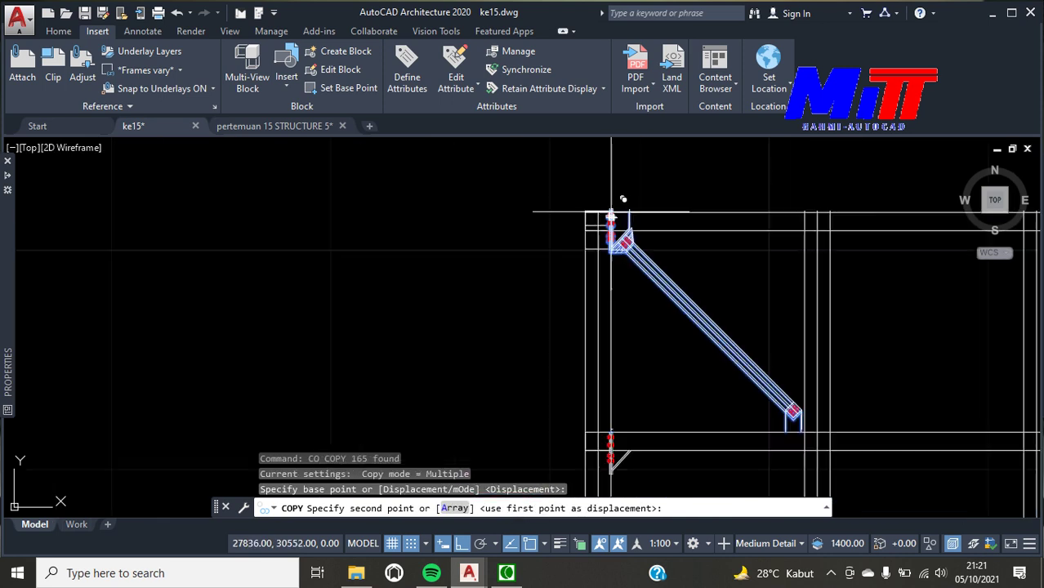
{"action": "scroll", "coordinate": [821, 209], "scroll_direction": "up", "scroll_amount": 3}
{"action": "scroll", "coordinate": [858, 229], "scroll_direction": "up", "scroll_amount": 2}
{"action": "scroll", "coordinate": [857, 228], "scroll_direction": "up", "scroll_amount": 2}
{"action": "left_click", "coordinate": [876, 251]}
{"action": "key", "text": "Escape"}
{"action": "scroll", "coordinate": [834, 226], "scroll_direction": "down", "scroll_amount": 3}
{"action": "scroll", "coordinate": [804, 226], "scroll_direction": "down", "scroll_amount": 2}
{"action": "scroll", "coordinate": [880, 285], "scroll_direction": "up", "scroll_amount": 3}
{"action": "scroll", "coordinate": [828, 326], "scroll_direction": "down", "scroll_amount": 2}
{"action": "scroll", "coordinate": [763, 238], "scroll_direction": "up", "scroll_amount": 3}
{"action": "scroll", "coordinate": [727, 216], "scroll_direction": "up", "scroll_amount": 3}
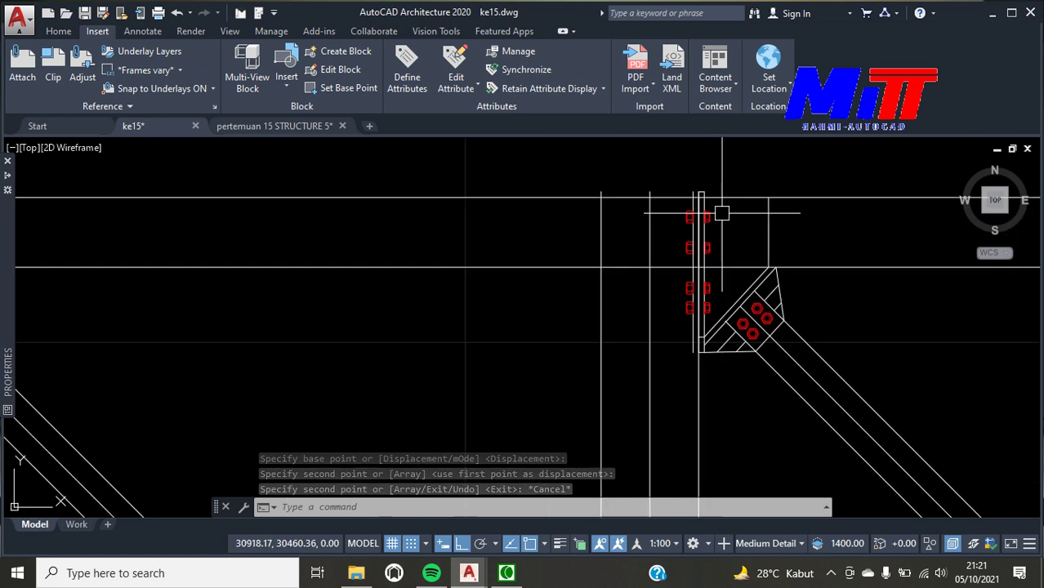
Trim the vertical line segments above the beam and delete the leftover vertical line
{"action": "type", "text": "tr"}
{"action": "key", "text": "Return"}
{"action": "key", "text": "Return"}
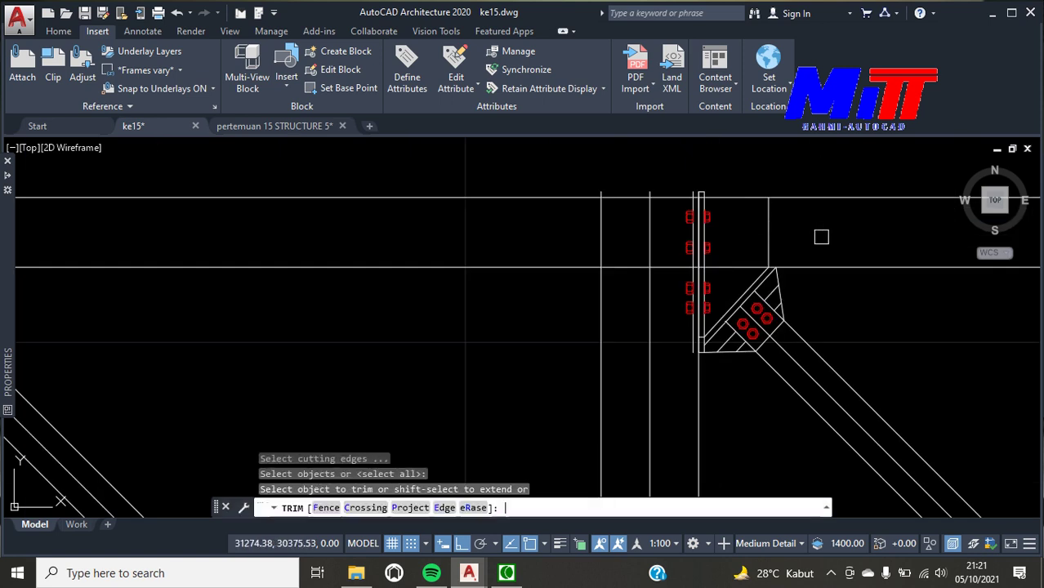
{"action": "left_click", "coordinate": [810, 233]}
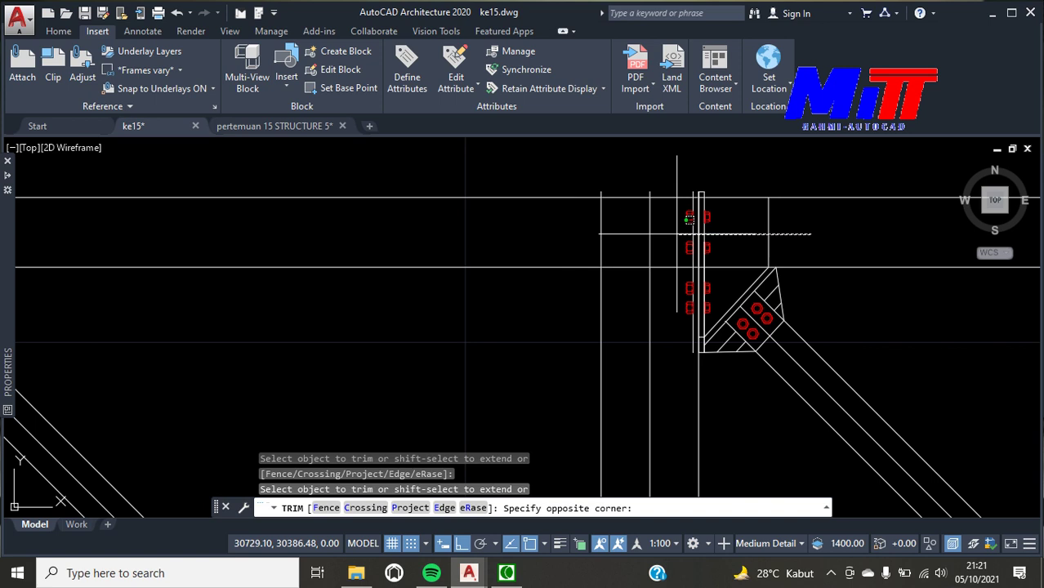
{"action": "key", "text": "Escape"}
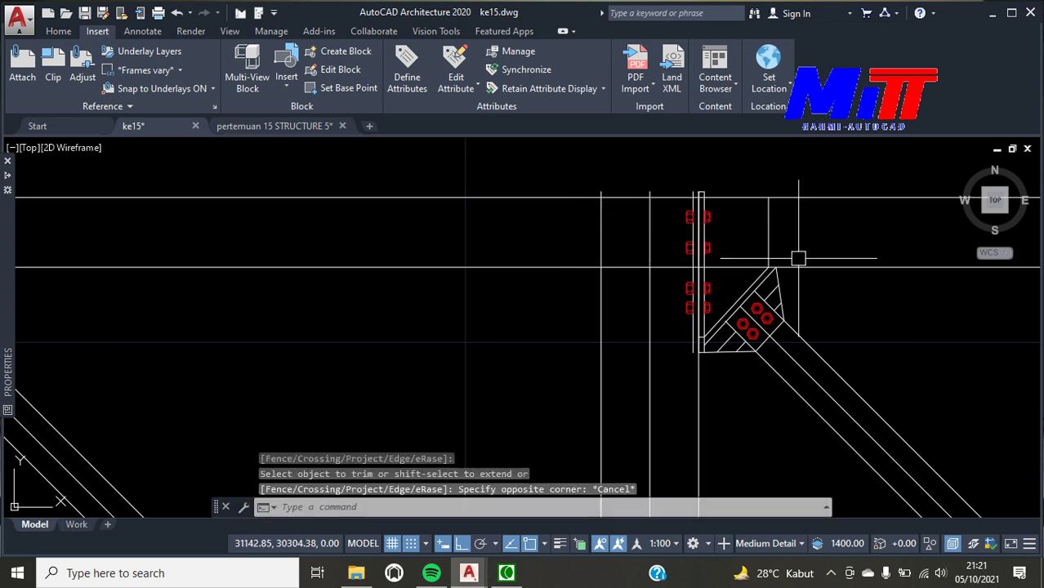
{"action": "type", "text": "n"}
{"action": "key", "text": "Return"}
{"action": "key", "text": "Return"}
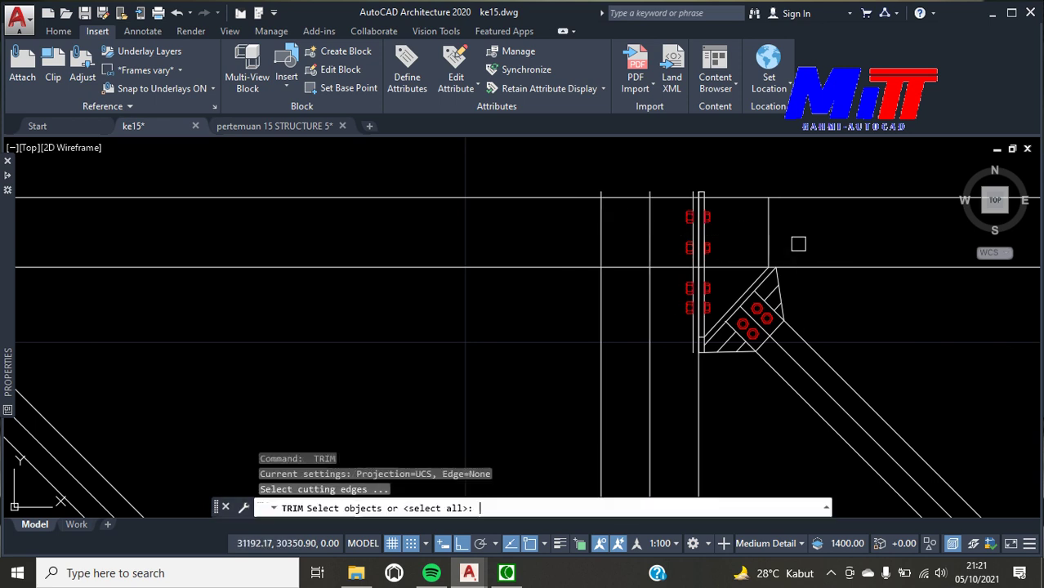
{"action": "key", "text": "Return"}
{"action": "scroll", "coordinate": [785, 249], "scroll_direction": "up", "scroll_amount": 3}
{"action": "left_click", "coordinate": [767, 264]}
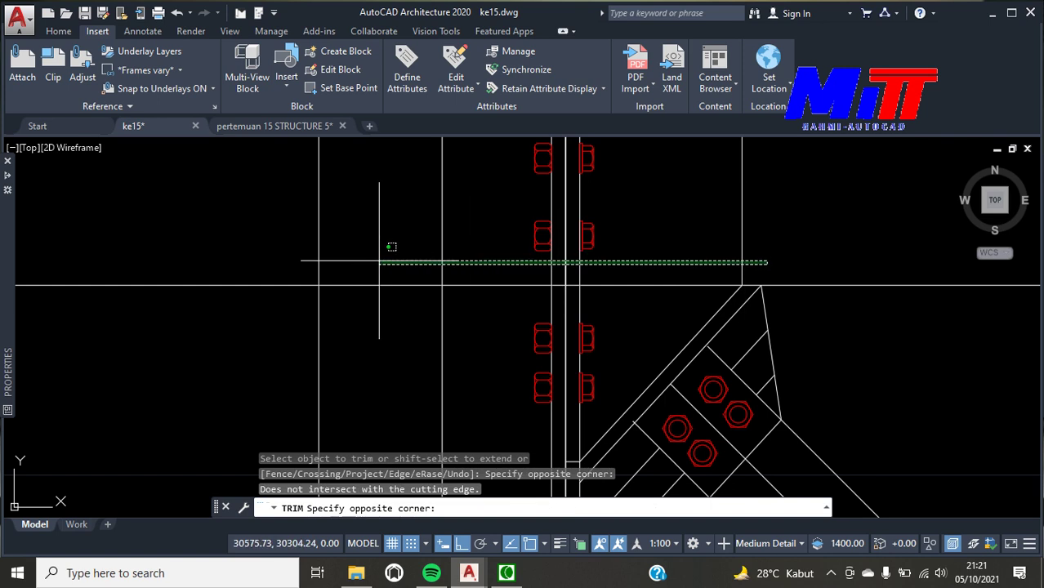
{"action": "left_click", "coordinate": [299, 254]}
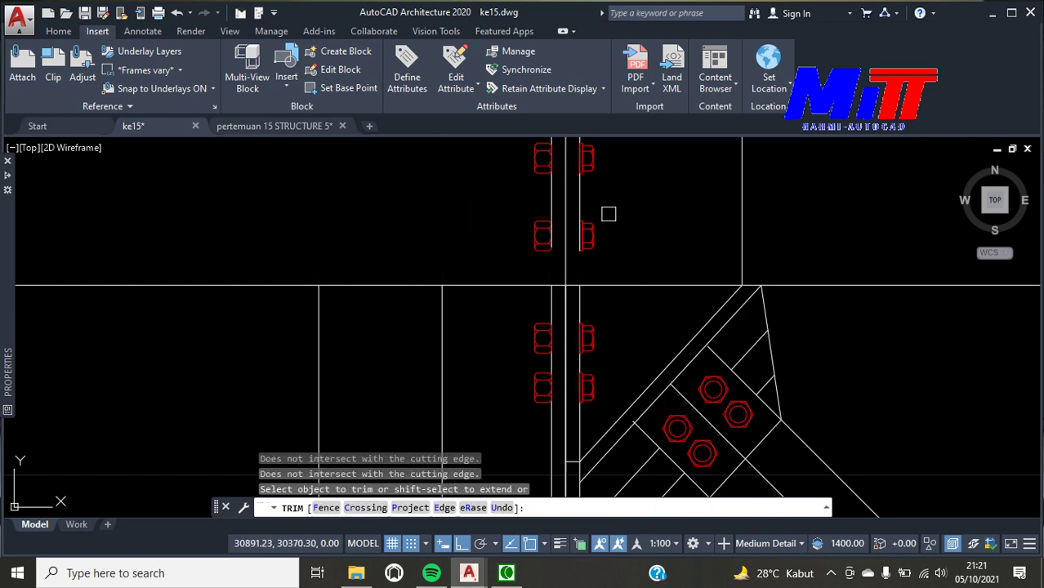
{"action": "key", "text": "Escape"}
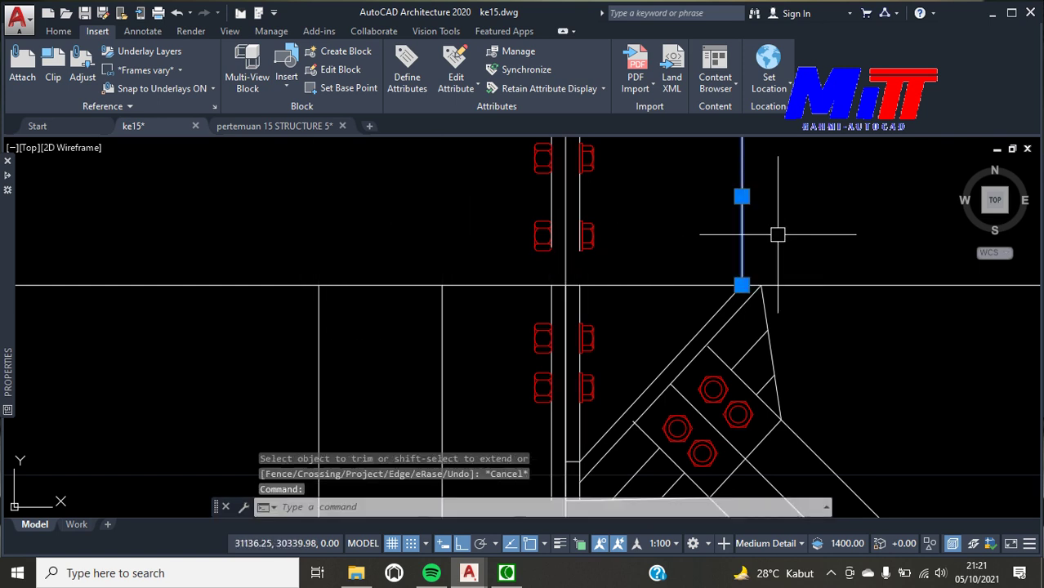
{"action": "key", "text": "Delete"}
Delete the 65 leftover line objects and the short vertical line at the joint
{"action": "scroll", "coordinate": [703, 229], "scroll_direction": "down", "scroll_amount": 3}
{"action": "scroll", "coordinate": [600, 200], "scroll_direction": "down", "scroll_amount": 2}
{"action": "left_click", "coordinate": [500, 152]}
{"action": "left_click", "coordinate": [655, 214]}
{"action": "key", "text": "Delete"}
{"action": "left_click", "coordinate": [609, 200]}
{"action": "key", "text": "Delete"}
Trim the excess line ends at the joint with TR
{"action": "scroll", "coordinate": [636, 214], "scroll_direction": "down", "scroll_amount": 2}
{"action": "scroll", "coordinate": [694, 243], "scroll_direction": "up", "scroll_amount": 1}
{"action": "scroll", "coordinate": [632, 238], "scroll_direction": "down", "scroll_amount": 1}
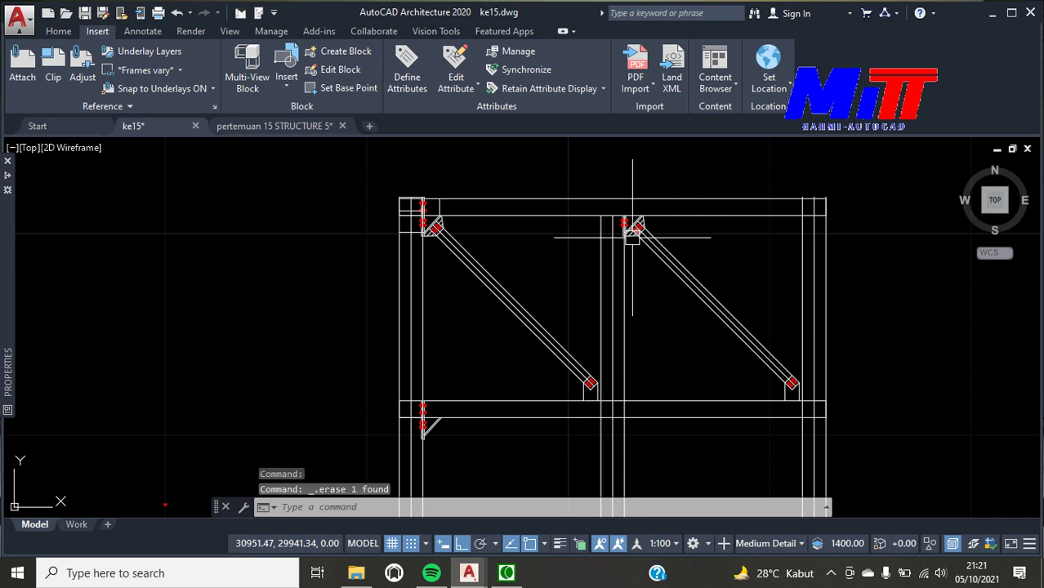
{"action": "scroll", "coordinate": [632, 238], "scroll_direction": "down", "scroll_amount": 2}
{"action": "scroll", "coordinate": [564, 278], "scroll_direction": "down", "scroll_amount": 2}
{"action": "scroll", "coordinate": [641, 345], "scroll_direction": "up", "scroll_amount": 2}
{"action": "type", "text": "tr"}
{"action": "key", "text": "Return"}
Begin a rectangle with REC and pick its first corner below the column
{"action": "key", "text": "Return"}
{"action": "scroll", "coordinate": [694, 307], "scroll_direction": "up", "scroll_amount": 2}
{"action": "scroll", "coordinate": [704, 296], "scroll_direction": "up", "scroll_amount": 2}
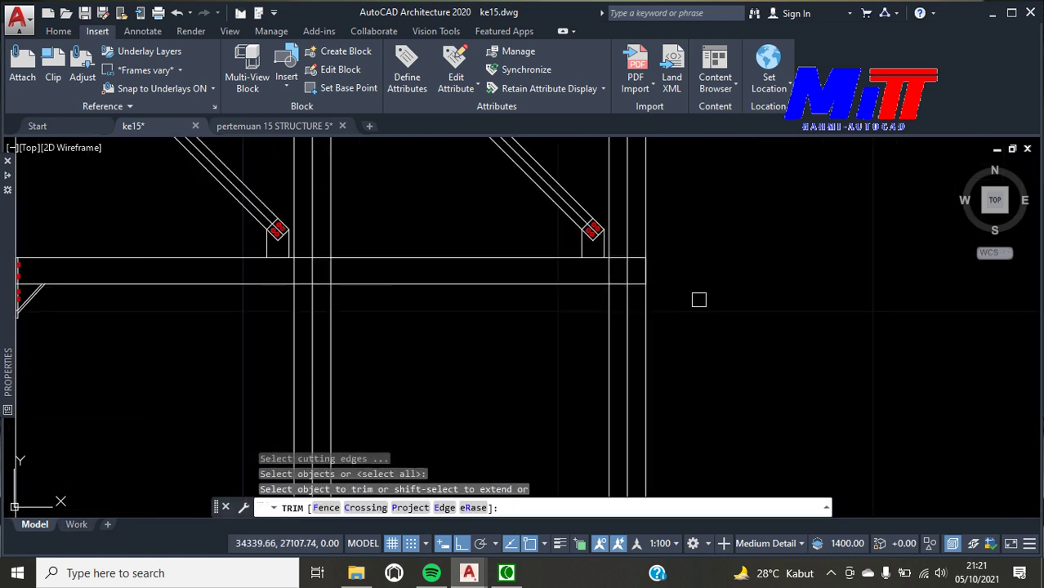
{"action": "scroll", "coordinate": [675, 280], "scroll_direction": "up", "scroll_amount": 1}
{"action": "left_click", "coordinate": [648, 263]}
{"action": "left_click", "coordinate": [457, 188]}
{"action": "left_click", "coordinate": [687, 268]}
{"action": "left_click", "coordinate": [562, 263]}
{"action": "scroll", "coordinate": [330, 273], "scroll_direction": "down", "scroll_amount": 2}
{"action": "scroll", "coordinate": [430, 283], "scroll_direction": "up", "scroll_amount": 1}
{"action": "scroll", "coordinate": [466, 259], "scroll_direction": "up", "scroll_amount": 2}
{"action": "left_click", "coordinate": [487, 260]}
{"action": "left_click", "coordinate": [310, 249]}
{"action": "key", "text": "Escape"}
Erase the two right-hand columns, leaving only the left column
{"action": "scroll", "coordinate": [368, 245], "scroll_direction": "down", "scroll_amount": 2}
{"action": "scroll", "coordinate": [590, 322], "scroll_direction": "down", "scroll_amount": 2}
{"action": "scroll", "coordinate": [560, 392], "scroll_direction": "down", "scroll_amount": 1}
{"action": "left_click", "coordinate": [575, 422]}
{"action": "left_click", "coordinate": [454, 355]}
{"action": "key", "text": "Delete"}
{"action": "scroll", "coordinate": [413, 396], "scroll_direction": "up", "scroll_amount": 3}
{"action": "scroll", "coordinate": [427, 397], "scroll_direction": "down", "scroll_amount": 2}
{"action": "scroll", "coordinate": [419, 410], "scroll_direction": "up", "scroll_amount": 3}
{"action": "scroll", "coordinate": [501, 361], "scroll_direction": "up", "scroll_amount": 3}
{"action": "type", "text": "rec"}
{"action": "key", "text": "Return"}
{"action": "left_click", "coordinate": [315, 328]}
Draw the 550 × 20 base plate rectangle using the Dimensions option
{"action": "type", "text": "d"}
{"action": "key", "text": "Return"}
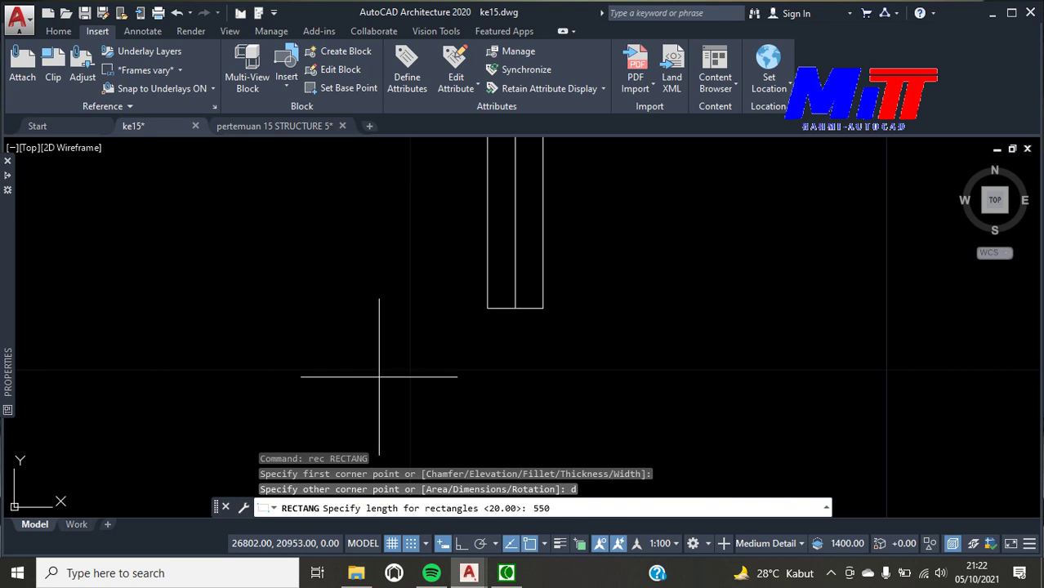
{"action": "key", "text": "Return"}
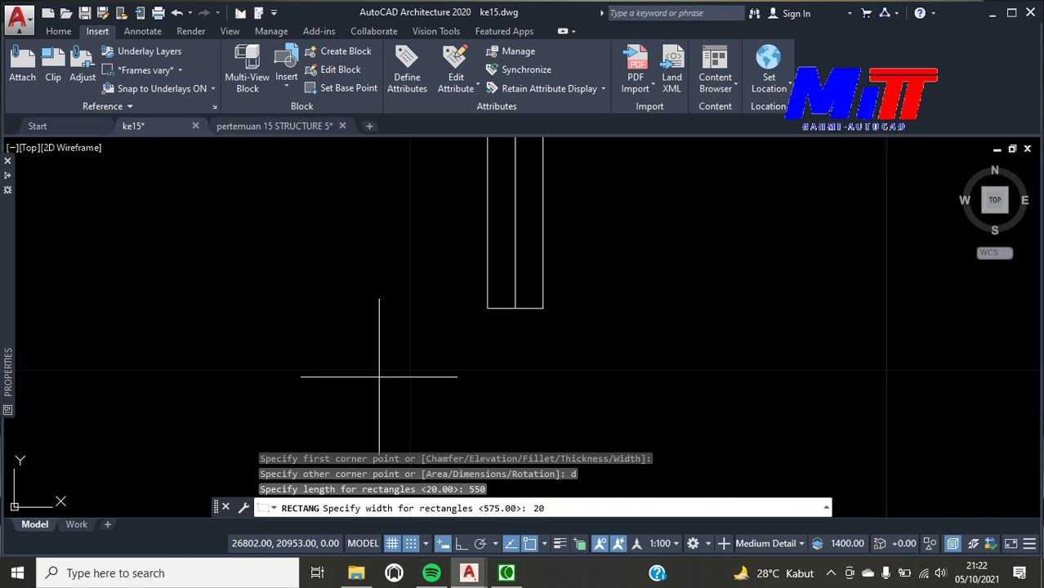
{"action": "key", "text": "Return"}
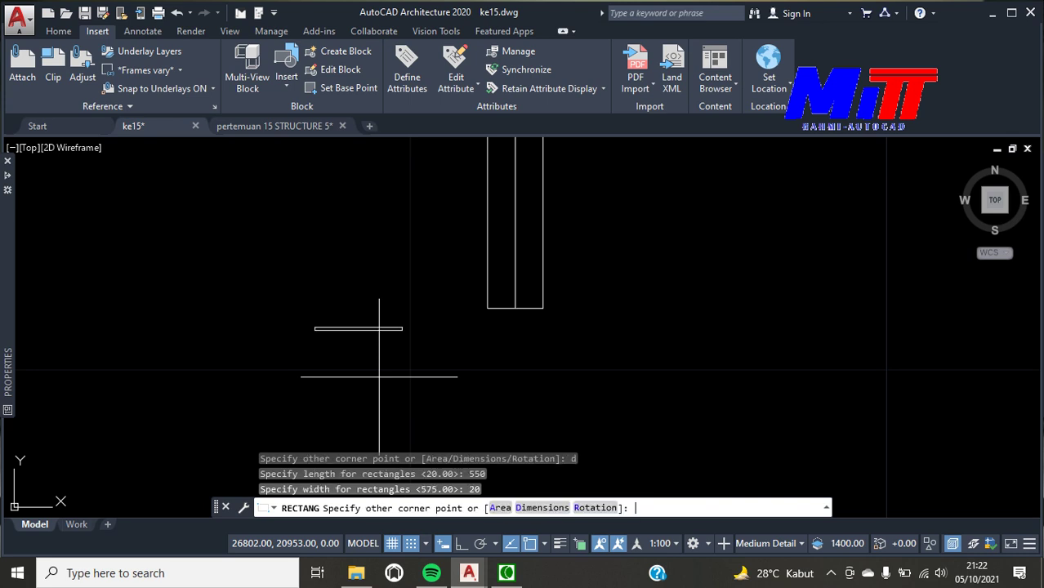
{"action": "left_click", "coordinate": [381, 359]}
Draw a 590-long line and move its midpoint onto the plate's midpoint
{"action": "scroll", "coordinate": [320, 337], "scroll_direction": "up", "scroll_amount": 5}
{"action": "type", "text": "l"}
{"action": "key", "text": "Return"}
{"action": "left_click", "coordinate": [246, 369]}
{"action": "type", "text": "590"}
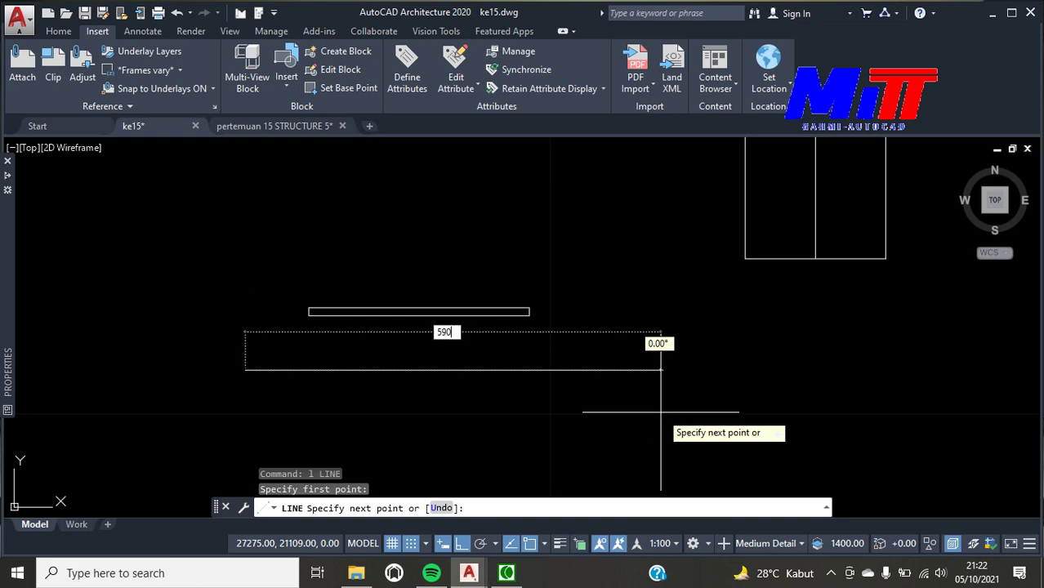
{"action": "key", "text": "Return"}
{"action": "key", "text": "Return"}
{"action": "left_click", "coordinate": [387, 370]}
{"action": "left_click", "coordinate": [364, 370]}
{"action": "left_click", "coordinate": [419, 312]}
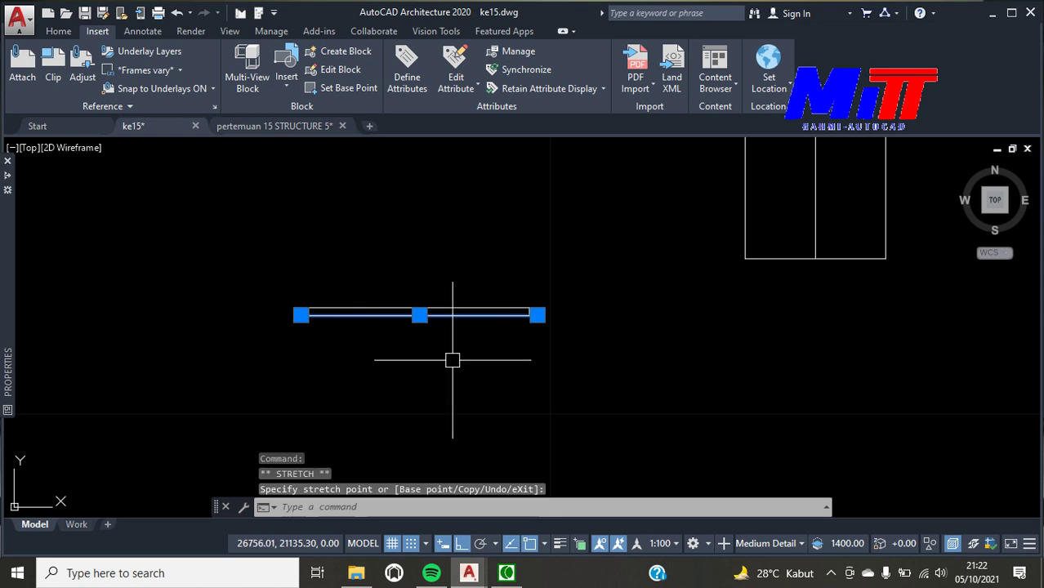
{"action": "key", "text": "Escape"}
{"action": "type", "text": "o"}
{"action": "key", "text": "Return"}
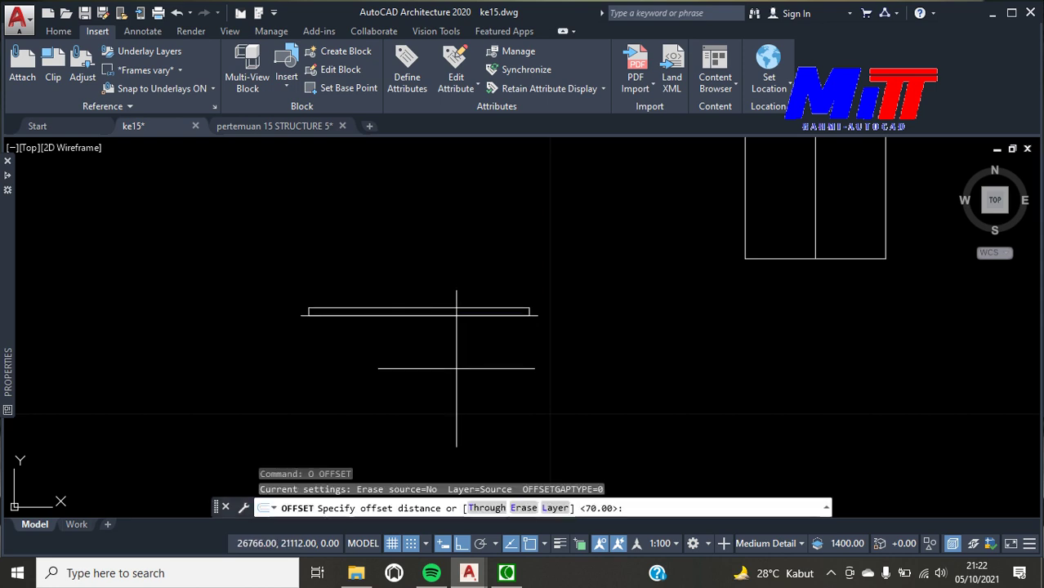
Offset the long base line 20 downward and erase the original line
{"action": "key", "text": "Return"}
{"action": "scroll", "coordinate": [441, 318], "scroll_direction": "up", "scroll_amount": 4}
{"action": "left_click", "coordinate": [433, 309]}
{"action": "left_click", "coordinate": [420, 355]}
{"action": "key", "text": "Escape"}
{"action": "left_click", "coordinate": [680, 311]}
{"action": "key", "text": "Delete"}
Draw the right sloped edge from the lower line's end up to the plate corner
{"action": "type", "text": "l"}
{"action": "key", "text": "Return"}
{"action": "left_click", "coordinate": [682, 329]}
{"action": "key", "text": "Escape"}
{"action": "key", "text": "Return"}
{"action": "scroll", "coordinate": [691, 328], "scroll_direction": "up", "scroll_amount": 2}
{"action": "left_click", "coordinate": [678, 332]}
{"action": "left_click", "coordinate": [646, 300]}
{"action": "key", "text": "Return"}
Draw the matching left sloped edge from the lower line's other end to the opposite plate corner
{"action": "scroll", "coordinate": [700, 305], "scroll_direction": "down", "scroll_amount": 4}
{"action": "scroll", "coordinate": [284, 333], "scroll_direction": "up", "scroll_amount": 2}
{"action": "scroll", "coordinate": [327, 311], "scroll_direction": "up", "scroll_amount": 2}
{"action": "key", "text": "Return"}
{"action": "left_click", "coordinate": [351, 290]}
{"action": "left_click", "coordinate": [383, 259]}
{"action": "key", "text": "Escape"}
Window-select the four tapered base-plate pieces and move them beneath the column
{"action": "scroll", "coordinate": [357, 221], "scroll_direction": "down", "scroll_amount": 2}
{"action": "left_click", "coordinate": [333, 217]}
{"action": "left_click", "coordinate": [798, 320]}
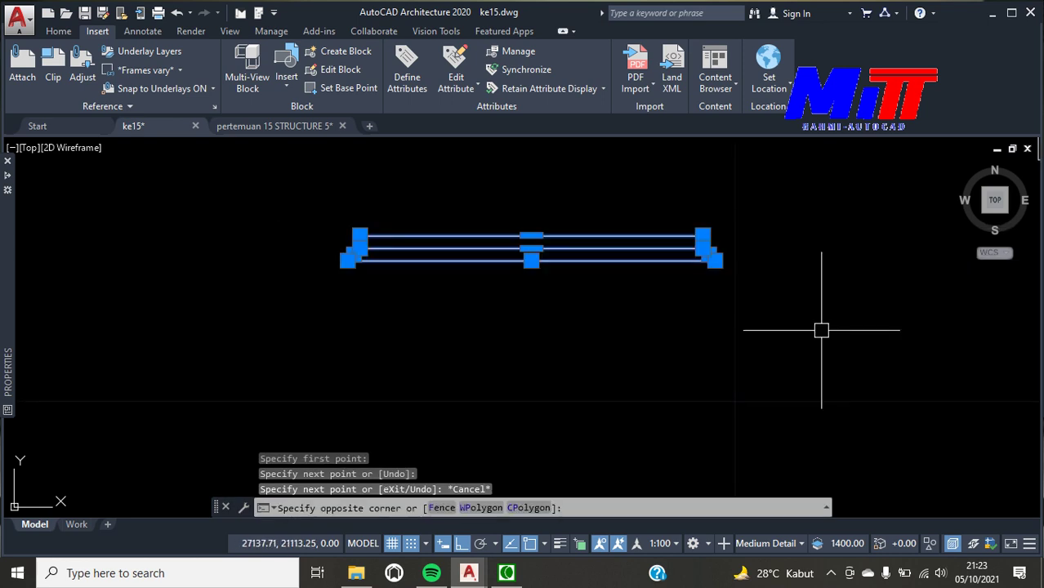
{"action": "type", "text": "m"}
{"action": "key", "text": "Return"}
{"action": "left_click", "coordinate": [521, 237]}
{"action": "scroll", "coordinate": [539, 233], "scroll_direction": "down", "scroll_amount": 2}
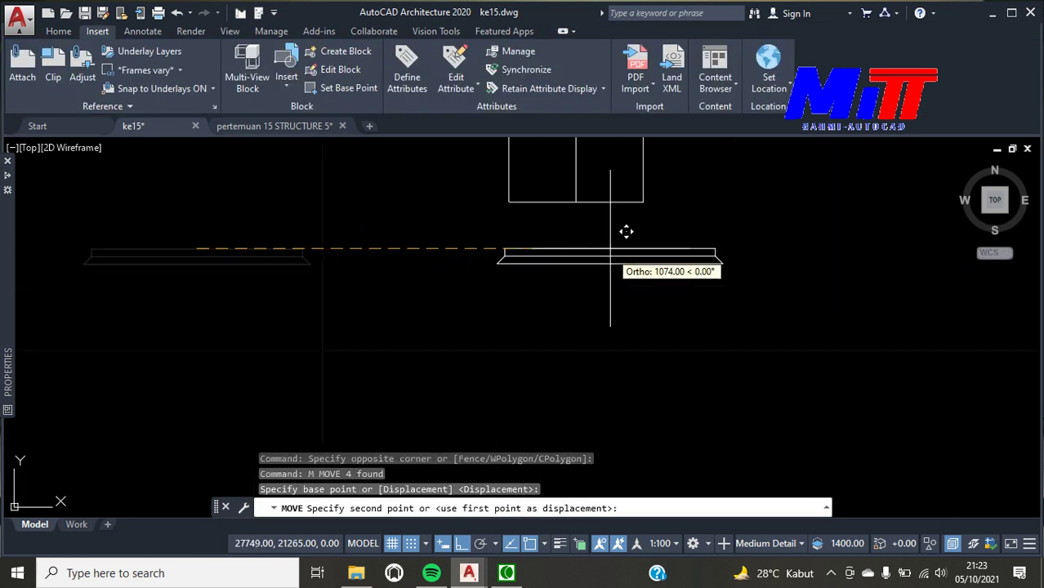
{"action": "key", "text": "Escape"}
{"action": "scroll", "coordinate": [544, 284], "scroll_direction": "up", "scroll_amount": 5}
{"action": "type", "text": "l"}
{"action": "key", "text": "Return"}
Draw a 50-unit vertical line at the plate corner, offset it 50 right, and erase the original
{"action": "left_click", "coordinate": [458, 286]}
{"action": "type", "text": "50"}
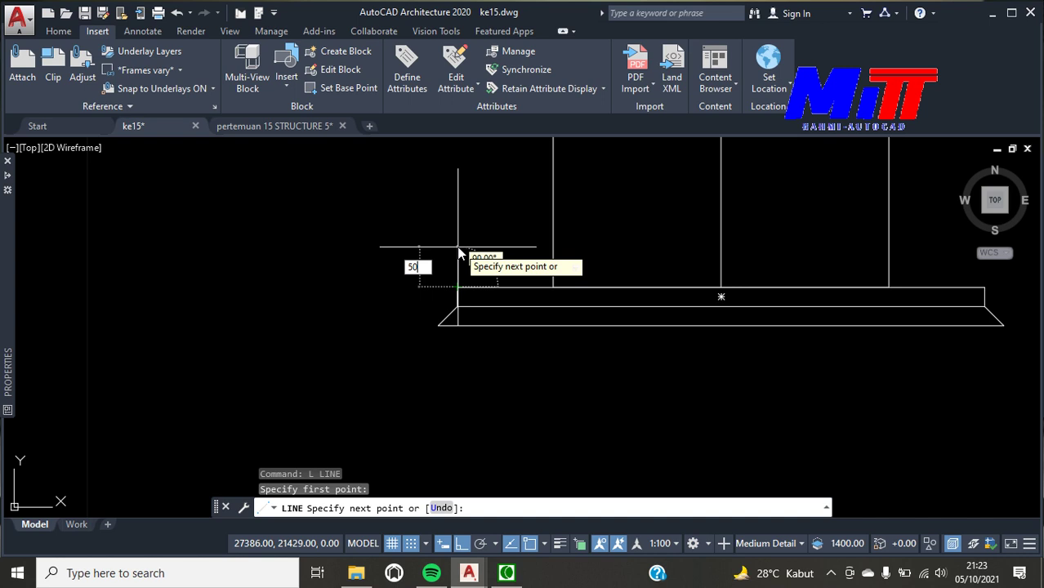
{"action": "key", "text": "Return"}
{"action": "key", "text": "Return"}
{"action": "left_click", "coordinate": [457, 263]}
{"action": "type", "text": "o"}
{"action": "key", "text": "Return"}
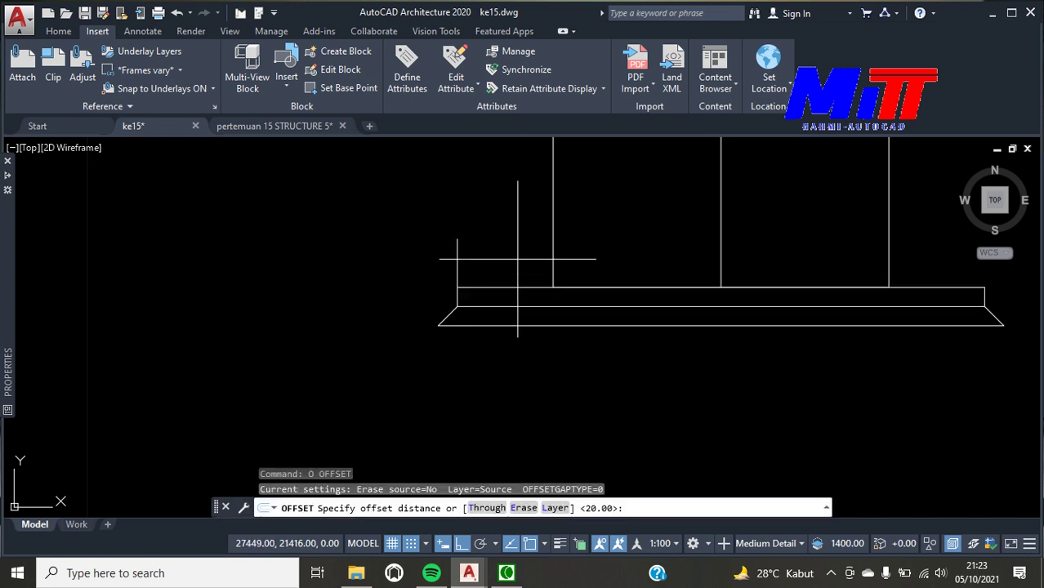
{"action": "type", "text": "0"}
{"action": "key", "text": "Return"}
{"action": "left_click", "coordinate": [506, 265]}
{"action": "key", "text": "Escape"}
{"action": "left_click", "coordinate": [456, 253]}
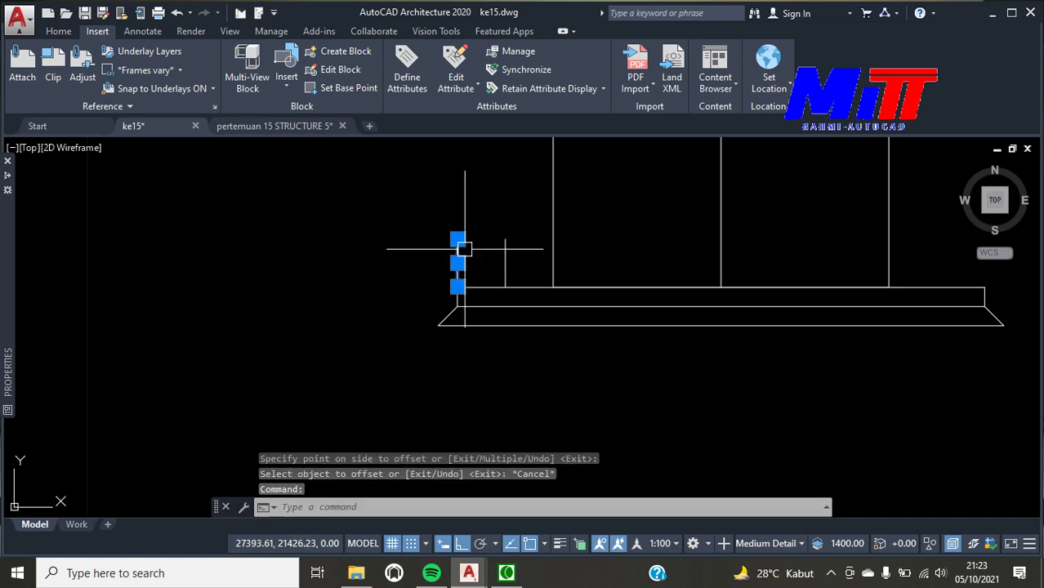
{"action": "key", "text": "Delete"}
Draw the 400-long anchor rod line and offset it twice by 10 for parallel edges
{"action": "type", "text": "l"}
{"action": "key", "text": "Return"}
{"action": "left_click", "coordinate": [504, 286]}
{"action": "key", "text": "Return"}
{"action": "key", "text": "Return"}
{"action": "key", "text": "Return"}
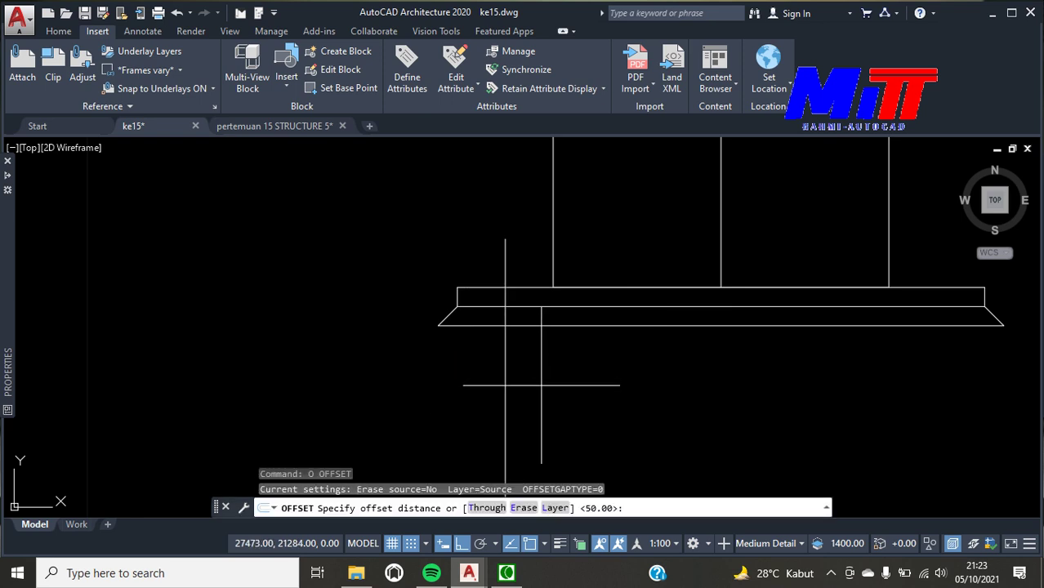
{"action": "key", "text": "Return"}
{"action": "left_click", "coordinate": [505, 384]}
{"action": "left_click", "coordinate": [518, 384]}
{"action": "left_click", "coordinate": [503, 384]}
{"action": "left_click", "coordinate": [507, 384]}
{"action": "key", "text": "Escape"}
Zoom over to the red bolt blocks and window-select the red nut
{"action": "scroll", "coordinate": [558, 380], "scroll_direction": "down", "scroll_amount": 3}
{"action": "scroll", "coordinate": [552, 366], "scroll_direction": "up", "scroll_amount": 1}
{"action": "scroll", "coordinate": [536, 443], "scroll_direction": "up", "scroll_amount": 1}
{"action": "scroll", "coordinate": [517, 350], "scroll_direction": "down", "scroll_amount": 1}
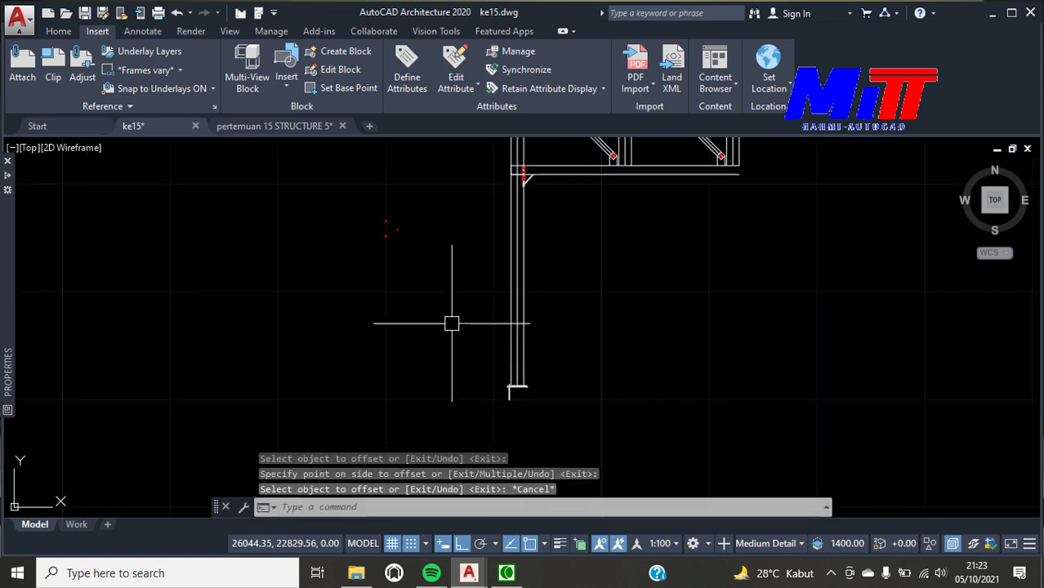
{"action": "scroll", "coordinate": [367, 241], "scroll_direction": "up", "scroll_amount": 3}
{"action": "scroll", "coordinate": [269, 286], "scroll_direction": "up", "scroll_amount": 2}
{"action": "scroll", "coordinate": [252, 292], "scroll_direction": "down", "scroll_amount": 2}
{"action": "left_click_drag", "start_coordinate": [263, 159], "coordinate": [310, 204]}
Move the red nut onto the base plate at the top of the anchor rod
{"action": "type", "text": "m"}
{"action": "key", "text": "Return"}
{"action": "scroll", "coordinate": [269, 200], "scroll_direction": "up", "scroll_amount": 4}
{"action": "left_click", "coordinate": [317, 204]}
{"action": "scroll", "coordinate": [333, 196], "scroll_direction": "down", "scroll_amount": 2}
{"action": "scroll", "coordinate": [457, 359], "scroll_direction": "up", "scroll_amount": 2}
{"action": "scroll", "coordinate": [458, 366], "scroll_direction": "up", "scroll_amount": 2}
{"action": "left_click", "coordinate": [349, 336]}
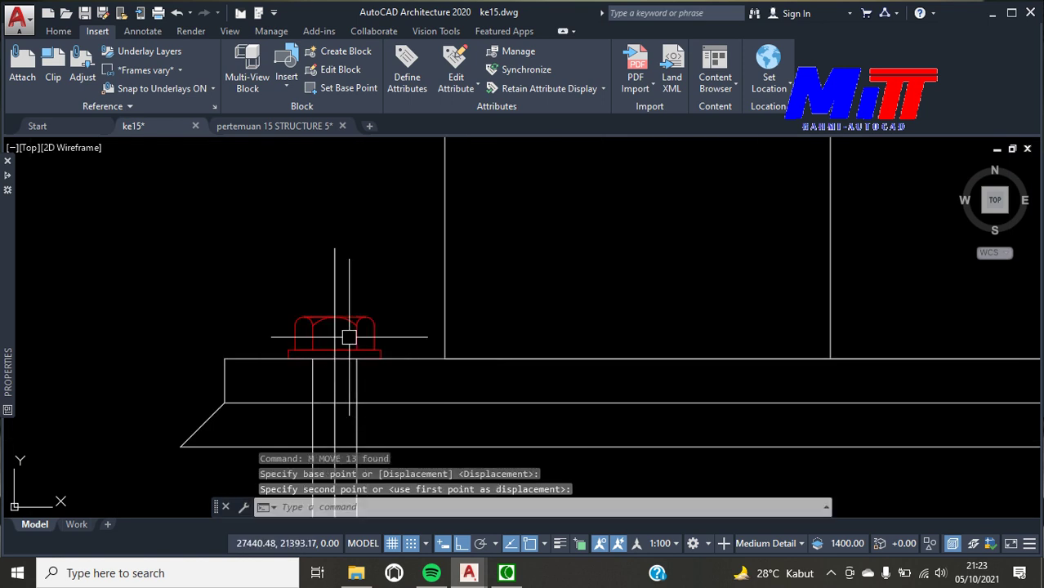
Erase the extra vertical line beside the nut
{"action": "middle_click_drag", "start_coordinate": [327, 286], "coordinate": [350, 301]}
{"action": "left_click", "coordinate": [358, 319]}
{"action": "key", "text": "Delete"}
{"action": "scroll", "coordinate": [419, 292], "scroll_direction": "down", "scroll_amount": 2}
{"action": "scroll", "coordinate": [418, 304], "scroll_direction": "down", "scroll_amount": 2}
{"action": "scroll", "coordinate": [359, 249], "scroll_direction": "down", "scroll_amount": 2}
{"action": "scroll", "coordinate": [279, 168], "scroll_direction": "down", "scroll_amount": 2}
{"action": "scroll", "coordinate": [252, 233], "scroll_direction": "down", "scroll_amount": 2}
{"action": "scroll", "coordinate": [235, 203], "scroll_direction": "down", "scroll_amount": 1}
{"action": "scroll", "coordinate": [225, 202], "scroll_direction": "up", "scroll_amount": 5}
Window-select the other red nut and move it to the anchor rod's lower end
{"action": "left_click", "coordinate": [303, 175]}
{"action": "left_click", "coordinate": [473, 295]}
{"action": "type", "text": "m"}
{"action": "key", "text": "Return"}
{"action": "scroll", "coordinate": [413, 192], "scroll_direction": "up", "scroll_amount": 2}
{"action": "left_click", "coordinate": [358, 202]}
{"action": "scroll", "coordinate": [433, 196], "scroll_direction": "down", "scroll_amount": 3}
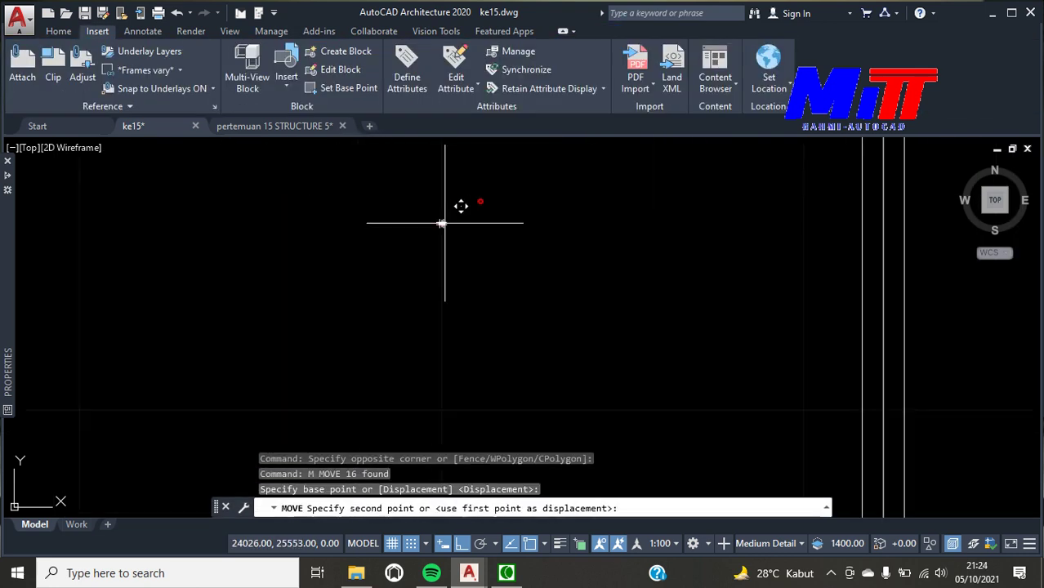
{"action": "scroll", "coordinate": [491, 327], "scroll_direction": "down", "scroll_amount": 2}
{"action": "scroll", "coordinate": [536, 384], "scroll_direction": "up", "scroll_amount": 3}
{"action": "scroll", "coordinate": [459, 340], "scroll_direction": "up", "scroll_amount": 2}
{"action": "scroll", "coordinate": [477, 289], "scroll_direction": "up", "scroll_amount": 1}
{"action": "key", "text": "Escape"}
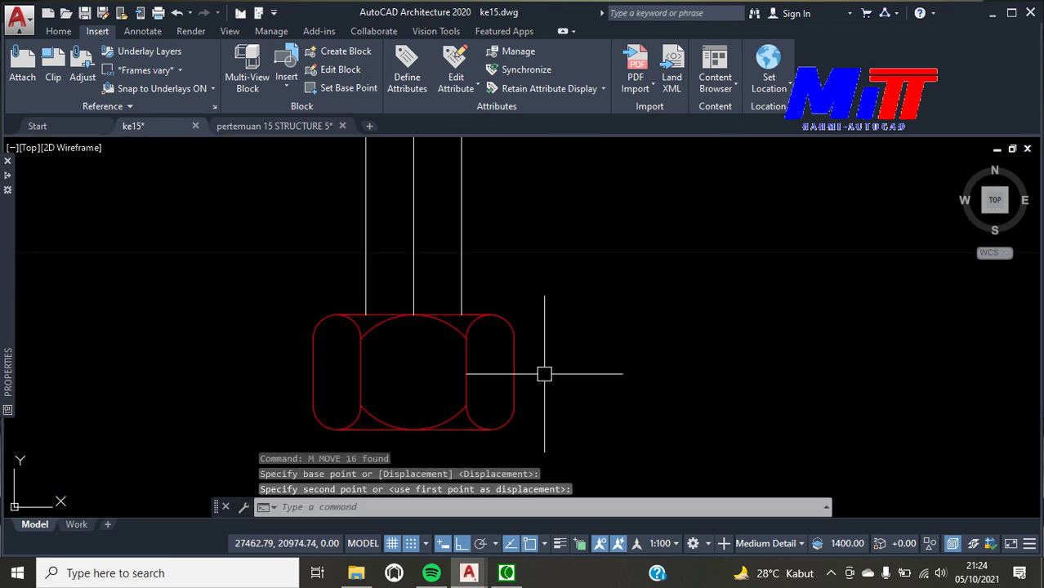
{"action": "scroll", "coordinate": [561, 394], "scroll_direction": "down", "scroll_amount": 3}
{"action": "scroll", "coordinate": [561, 394], "scroll_direction": "down", "scroll_amount": 4}
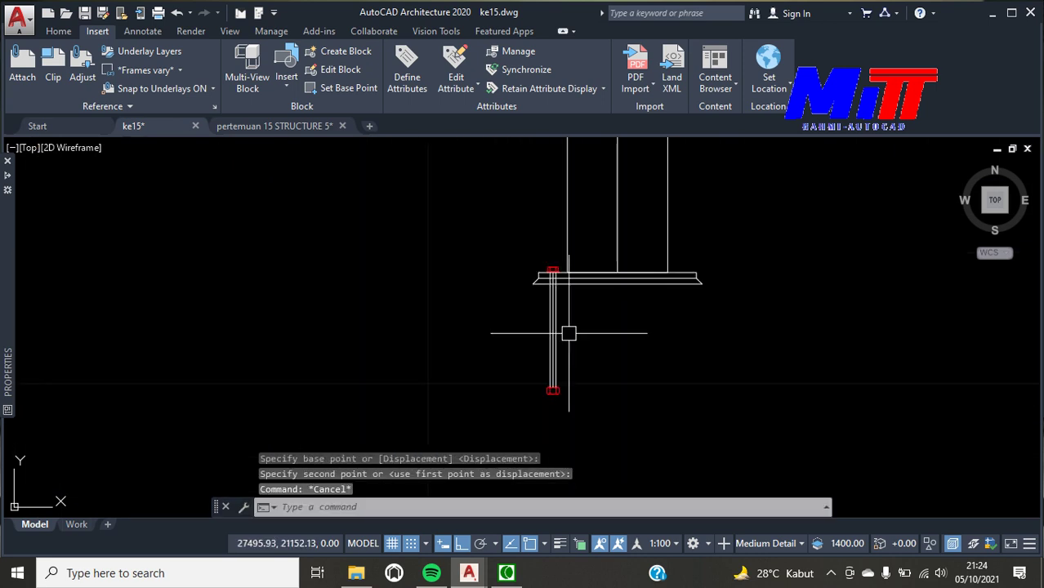
Erase a stray line on the column
{"action": "left_click", "coordinate": [532, 238]}
{"action": "scroll", "coordinate": [539, 327], "scroll_direction": "up", "scroll_amount": 3}
{"action": "left_click", "coordinate": [523, 318]}
{"action": "key", "text": "Delete"}
{"action": "scroll", "coordinate": [629, 364], "scroll_direction": "down", "scroll_amount": 3}
{"action": "left_click", "coordinate": [543, 226]}
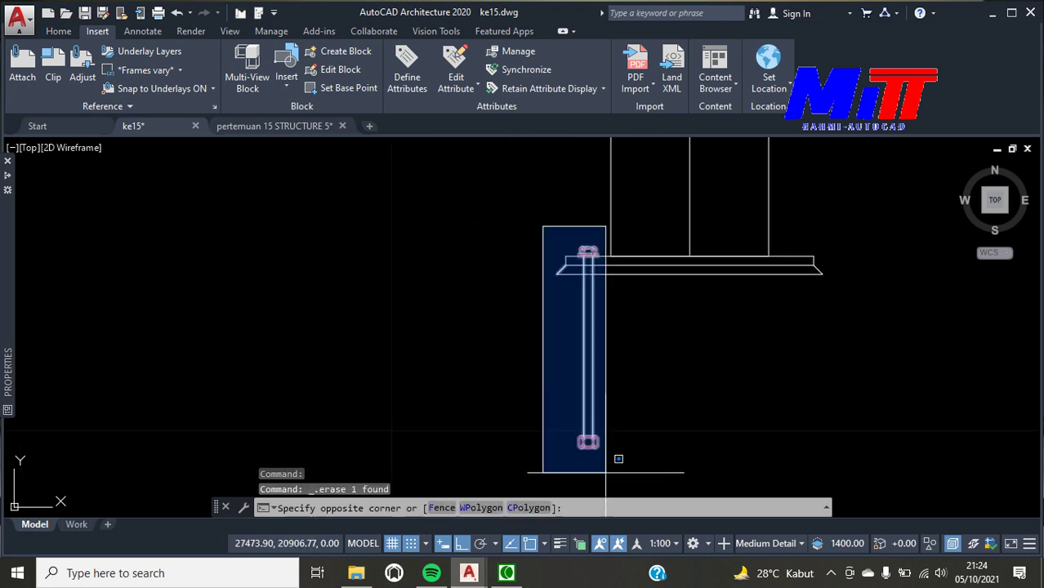
{"action": "left_click", "coordinate": [606, 472]}
{"action": "left_click", "coordinate": [576, 219]}
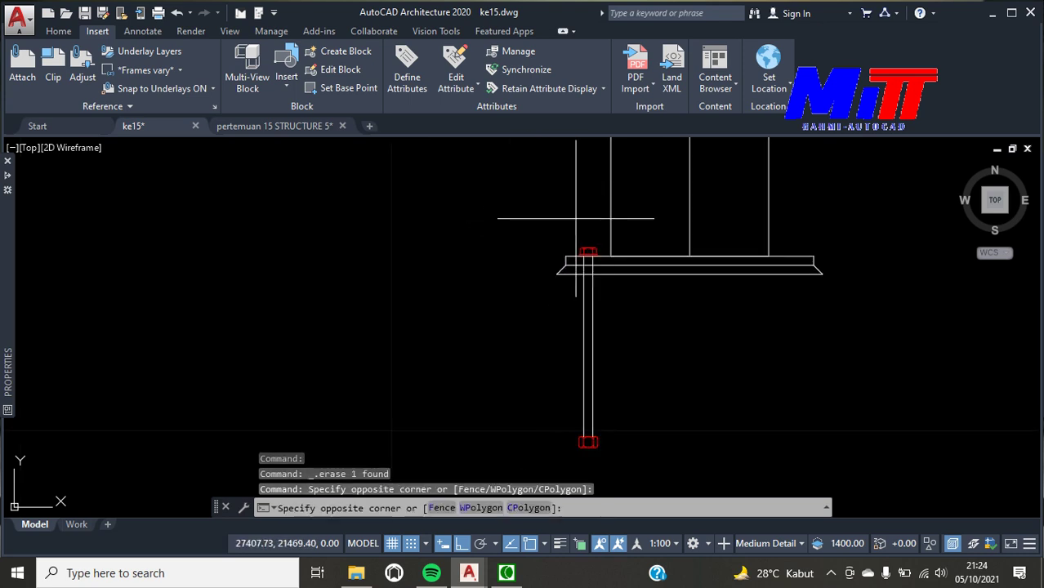
Mirror the anchor rod and its nuts across the column, keeping the original
{"action": "left_click", "coordinate": [613, 431]}
{"action": "type", "text": "mi"}
{"action": "key", "text": "Return"}
{"action": "scroll", "coordinate": [666, 262], "scroll_direction": "up", "scroll_amount": 2}
{"action": "scroll", "coordinate": [645, 245], "scroll_direction": "up", "scroll_amount": 1}
{"action": "left_click", "coordinate": [637, 247]}
{"action": "left_click", "coordinate": [634, 442]}
{"action": "key", "text": "Return"}
{"action": "scroll", "coordinate": [663, 342], "scroll_direction": "down", "scroll_amount": 6}
{"action": "scroll", "coordinate": [677, 385], "scroll_direction": "down", "scroll_amount": 3}
{"action": "scroll", "coordinate": [672, 385], "scroll_direction": "down", "scroll_amount": 5}
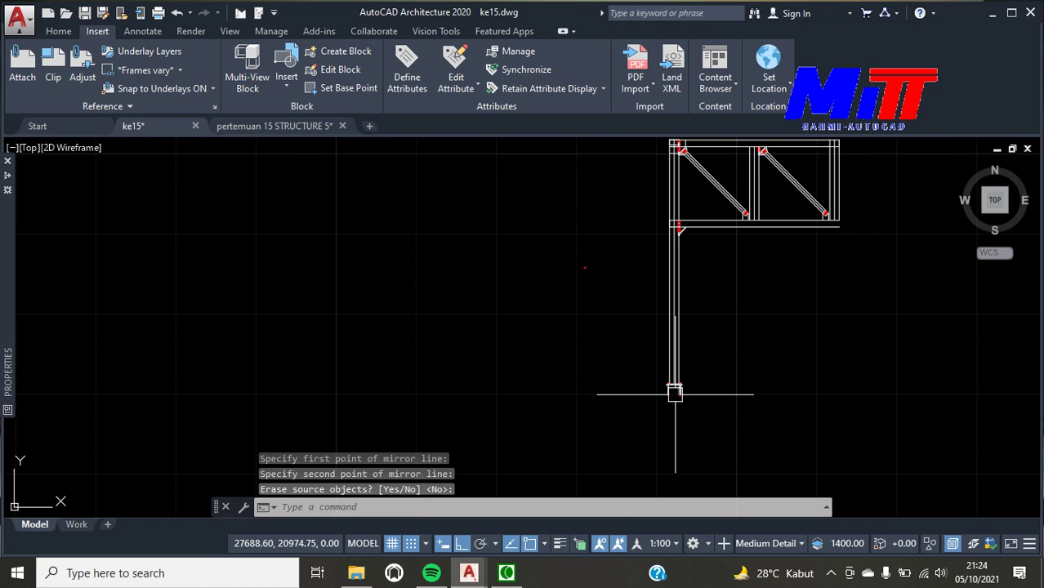
{"action": "scroll", "coordinate": [566, 262], "scroll_direction": "up", "scroll_amount": 4}
Window-select and erase the three small leftover objects near the column
{"action": "left_click", "coordinate": [560, 249]}
{"action": "left_click", "coordinate": [620, 346]}
{"action": "key", "text": "Delete"}
{"action": "scroll", "coordinate": [588, 356], "scroll_direction": "down", "scroll_amount": 3}
{"action": "scroll", "coordinate": [691, 285], "scroll_direction": "up", "scroll_amount": 3}
{"action": "scroll", "coordinate": [817, 310], "scroll_direction": "up", "scroll_amount": 1}
{"action": "scroll", "coordinate": [909, 245], "scroll_direction": "up", "scroll_amount": 2}
{"action": "scroll", "coordinate": [909, 249], "scroll_direction": "up", "scroll_amount": 2}
Trim the vertical lines between the two truss chords
{"action": "type", "text": "tr"}
{"action": "key", "text": "Return"}
{"action": "key", "text": "Return"}
{"action": "scroll", "coordinate": [872, 257], "scroll_direction": "down", "scroll_amount": 2}
{"action": "left_click", "coordinate": [899, 315]}
{"action": "left_click", "coordinate": [759, 306]}
{"action": "key", "text": "Escape"}
Window-select and erase the small tick lines on the truss
{"action": "left_click", "coordinate": [720, 222]}
{"action": "left_click", "coordinate": [908, 321]}
{"action": "key", "text": "Delete"}
{"action": "scroll", "coordinate": [904, 317], "scroll_direction": "down", "scroll_amount": 5}
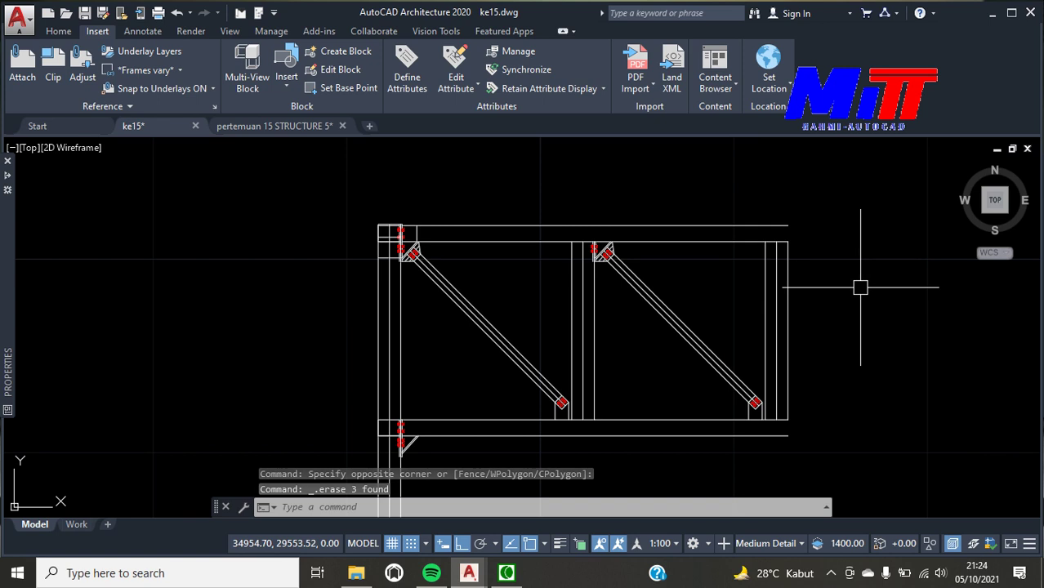
{"action": "scroll", "coordinate": [377, 171], "scroll_direction": "down", "scroll_amount": 2}
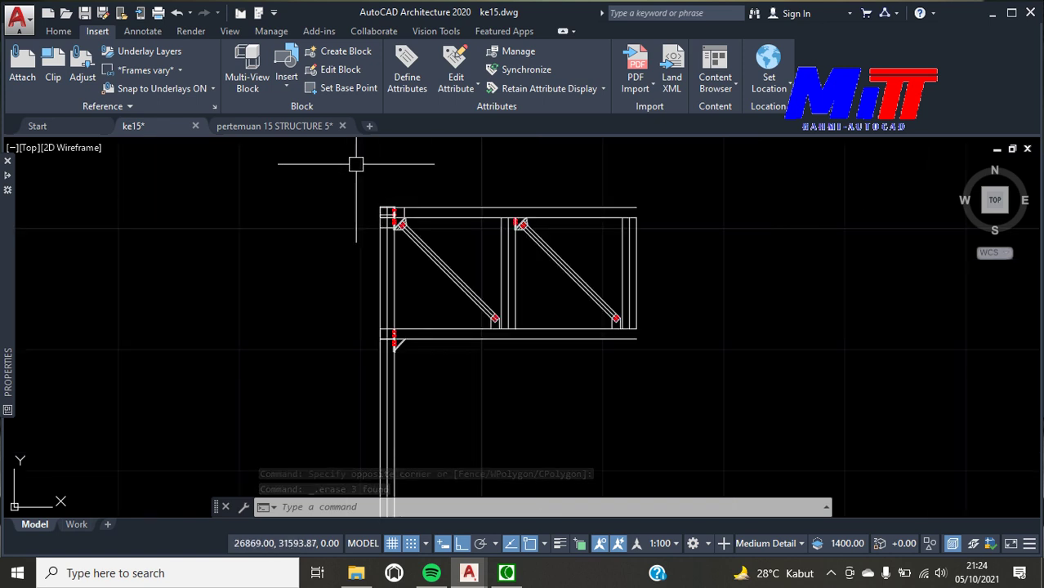
{"action": "scroll", "coordinate": [364, 210], "scroll_direction": "up", "scroll_amount": 3}
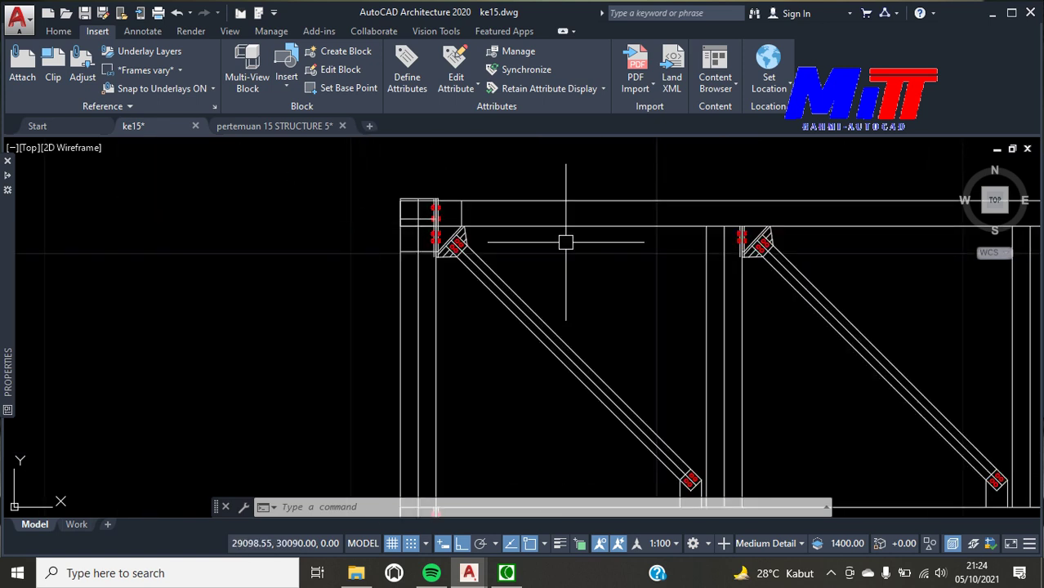
{"action": "scroll", "coordinate": [425, 192], "scroll_direction": "down", "scroll_amount": 3}
{"action": "scroll", "coordinate": [421, 203], "scroll_direction": "down", "scroll_amount": 1}
{"action": "scroll", "coordinate": [366, 363], "scroll_direction": "up", "scroll_amount": 4}
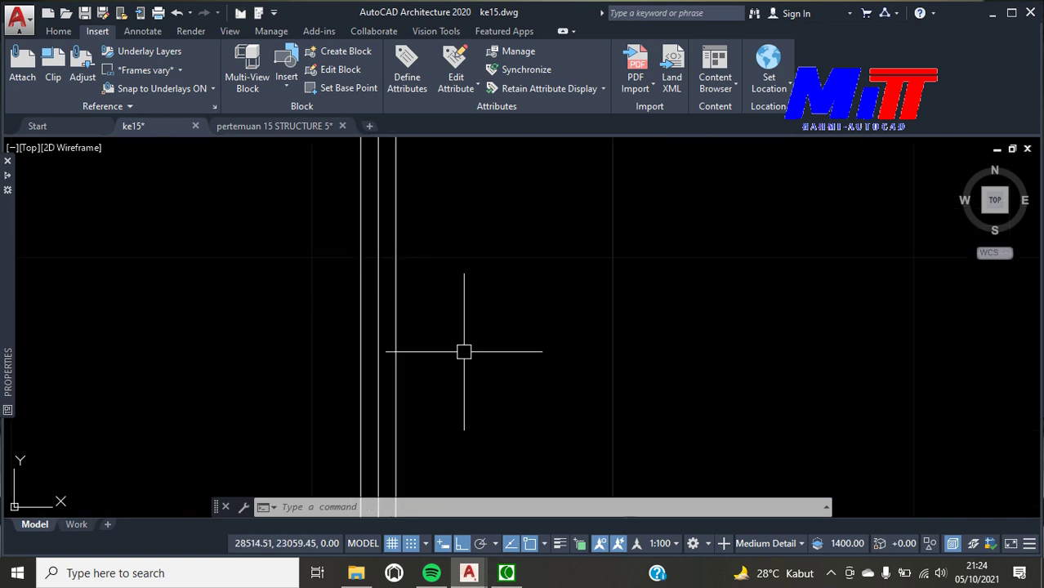
Give the new centre line the CENTER2 linetype
{"action": "double_click", "coordinate": [378, 191]}
{"action": "scroll", "coordinate": [389, 251], "scroll_direction": "up", "scroll_amount": 2}
{"action": "left_click", "coordinate": [135, 237]}
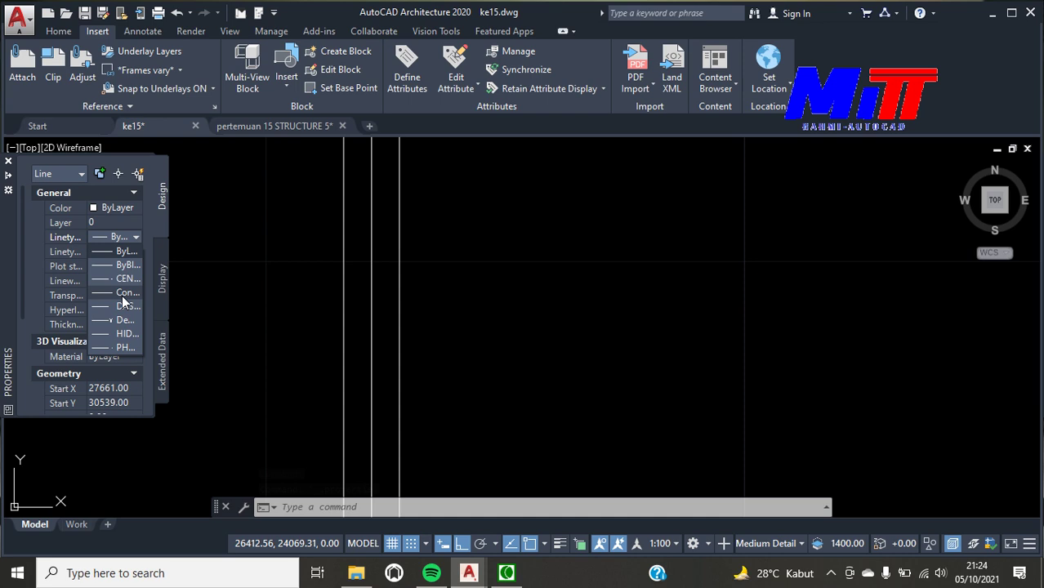
{"action": "left_click", "coordinate": [123, 278]}
{"action": "scroll", "coordinate": [342, 325], "scroll_direction": "down", "scroll_amount": 4}
{"action": "scroll", "coordinate": [339, 276], "scroll_direction": "up", "scroll_amount": 2}
{"action": "key", "text": "Escape"}
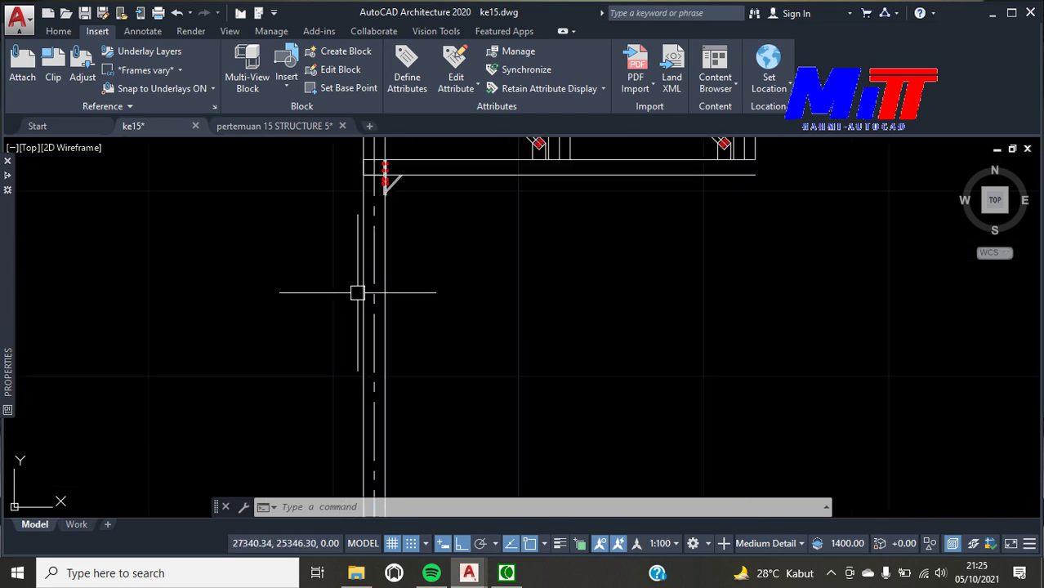
Copy the dashed centre line's style onto two diagonal truss members with MATCHPROP
{"action": "scroll", "coordinate": [389, 214], "scroll_direction": "down", "scroll_amount": 3}
{"action": "scroll", "coordinate": [384, 214], "scroll_direction": "up", "scroll_amount": 3}
{"action": "scroll", "coordinate": [446, 314], "scroll_direction": "up", "scroll_amount": 2}
{"action": "scroll", "coordinate": [449, 186], "scroll_direction": "down", "scroll_amount": 2}
{"action": "scroll", "coordinate": [449, 229], "scroll_direction": "up", "scroll_amount": 2}
{"action": "left_click", "coordinate": [413, 226]}
{"action": "type", "text": "Ma"}
{"action": "key", "text": "Return"}
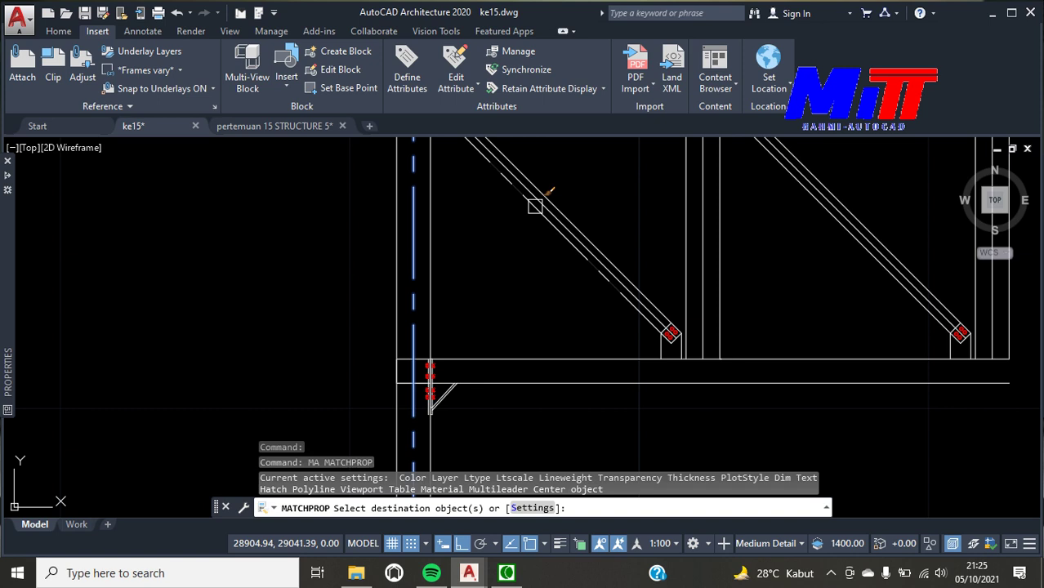
{"action": "scroll", "coordinate": [531, 186], "scroll_direction": "up", "scroll_amount": 2}
{"action": "scroll", "coordinate": [535, 279], "scroll_direction": "down", "scroll_amount": 3}
{"action": "scroll", "coordinate": [653, 247], "scroll_direction": "up", "scroll_amount": 5}
{"action": "left_click", "coordinate": [533, 258]}
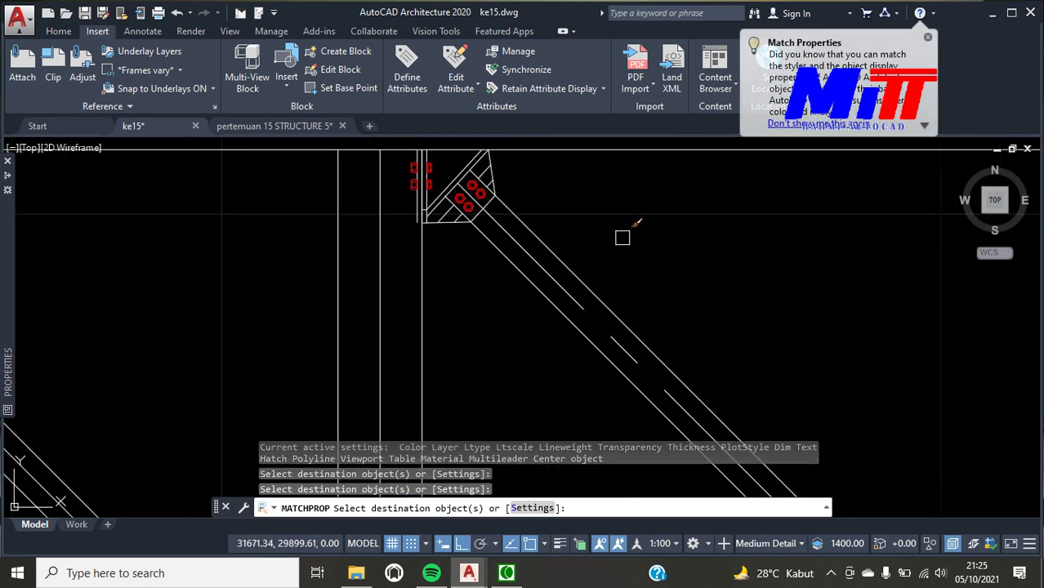
{"action": "scroll", "coordinate": [620, 237], "scroll_direction": "down", "scroll_amount": 4}
{"action": "scroll", "coordinate": [560, 279], "scroll_direction": "up", "scroll_amount": 2}
{"action": "scroll", "coordinate": [561, 279], "scroll_direction": "up", "scroll_amount": 1}
{"action": "left_click", "coordinate": [563, 278]}
{"action": "scroll", "coordinate": [609, 257], "scroll_direction": "down", "scroll_amount": 5}
{"action": "scroll", "coordinate": [653, 263], "scroll_direction": "up", "scroll_amount": 3}
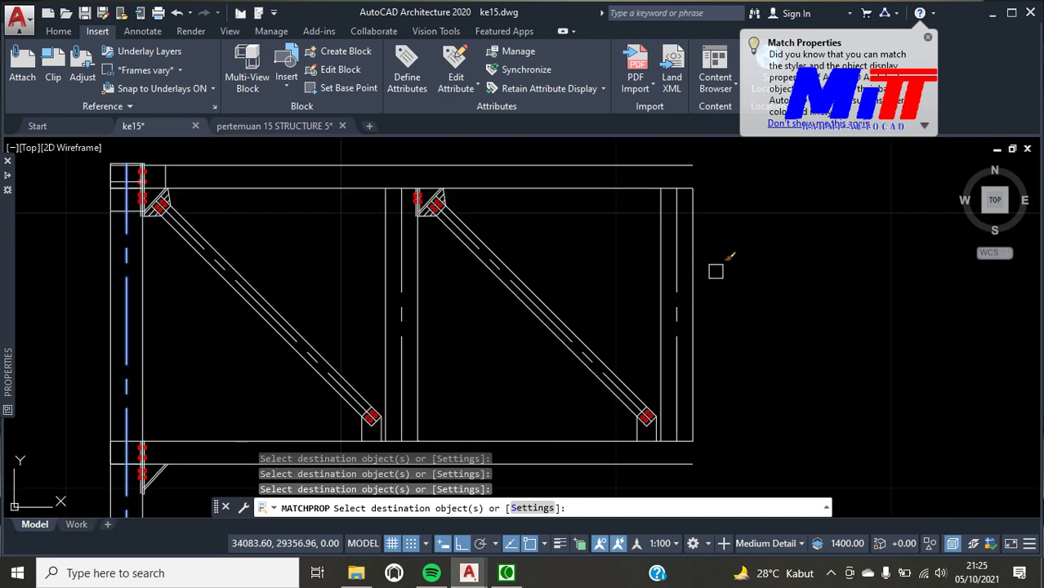
{"action": "scroll", "coordinate": [716, 271], "scroll_direction": "down", "scroll_amount": 2}
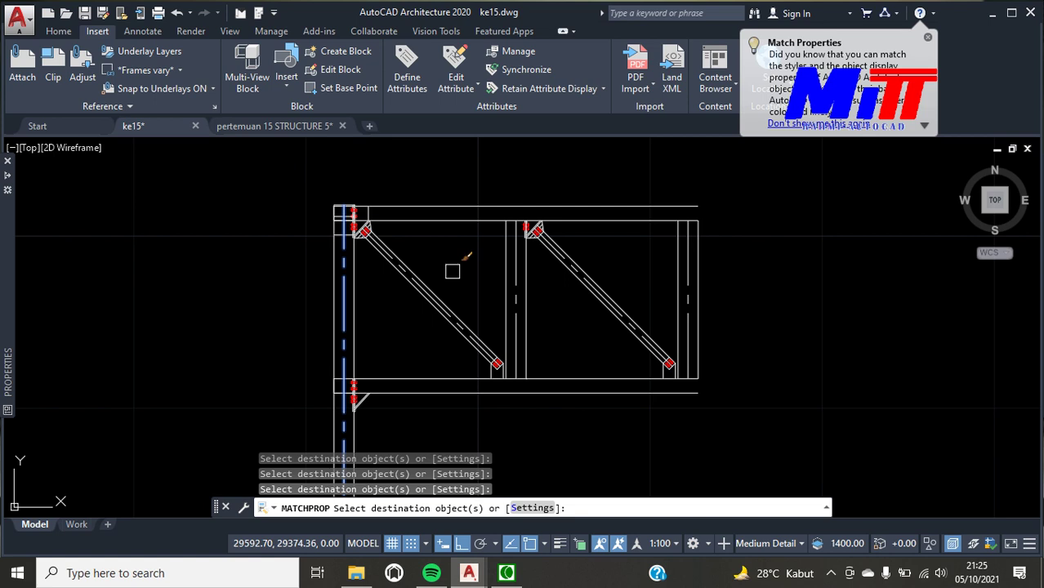
{"action": "key", "text": "Escape"}
{"action": "scroll", "coordinate": [350, 216], "scroll_direction": "up", "scroll_amount": 2}
{"action": "scroll", "coordinate": [344, 226], "scroll_direction": "up", "scroll_amount": 2}
Delete the stray horizontal line
{"action": "left_click", "coordinate": [309, 197]}
{"action": "key", "text": "Delete"}
{"action": "scroll", "coordinate": [301, 214], "scroll_direction": "down", "scroll_amount": 2}
{"action": "scroll", "coordinate": [296, 231], "scroll_direction": "down", "scroll_amount": 2}
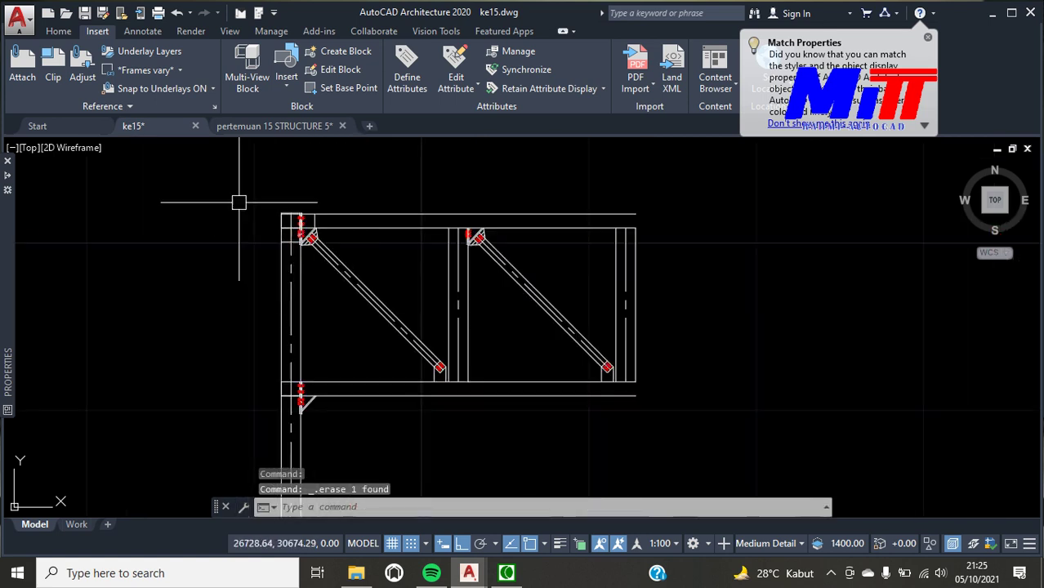
Mirror the half frame about a vertical axis, keeping the original
{"action": "left_click", "coordinate": [249, 184]}
{"action": "scroll", "coordinate": [281, 192], "scroll_direction": "down", "scroll_amount": 2}
{"action": "scroll", "coordinate": [302, 219], "scroll_direction": "down", "scroll_amount": 4}
{"action": "left_click", "coordinate": [402, 371]}
{"action": "type", "text": "mi"}
{"action": "key", "text": "Return"}
{"action": "scroll", "coordinate": [377, 325], "scroll_direction": "up", "scroll_amount": 5}
{"action": "scroll", "coordinate": [385, 325], "scroll_direction": "up", "scroll_amount": 2}
{"action": "scroll", "coordinate": [359, 318], "scroll_direction": "up", "scroll_amount": 1}
{"action": "left_click", "coordinate": [296, 282]}
{"action": "left_click", "coordinate": [295, 396]}
{"action": "key", "text": "Return"}
{"action": "scroll", "coordinate": [315, 345], "scroll_direction": "down", "scroll_amount": 3}
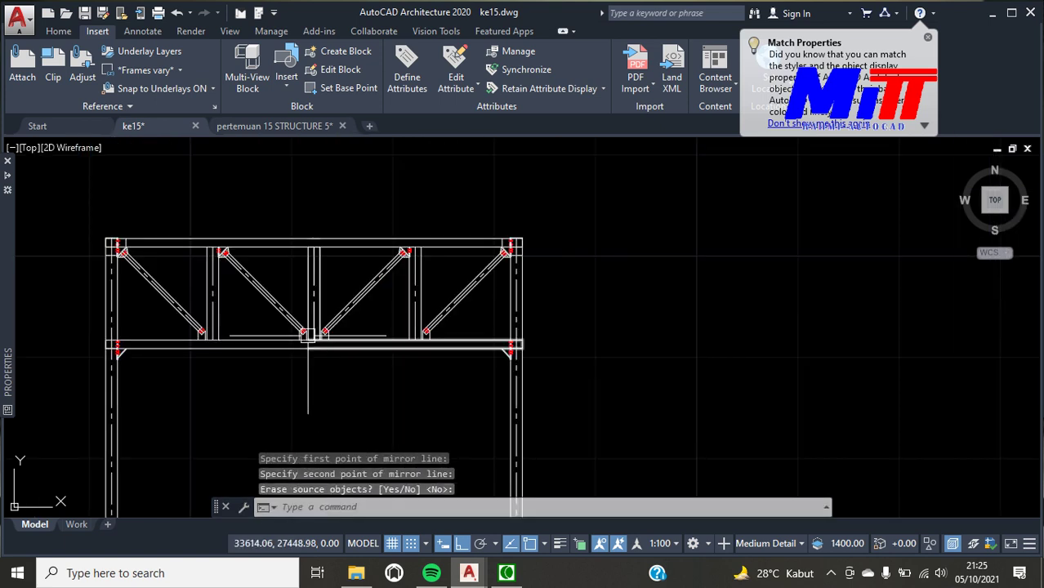
Bring the column bases into view to begin linear dimensioning with DLI
{"action": "middle_click_drag", "start_coordinate": [341, 368], "coordinate": [410, 277]}
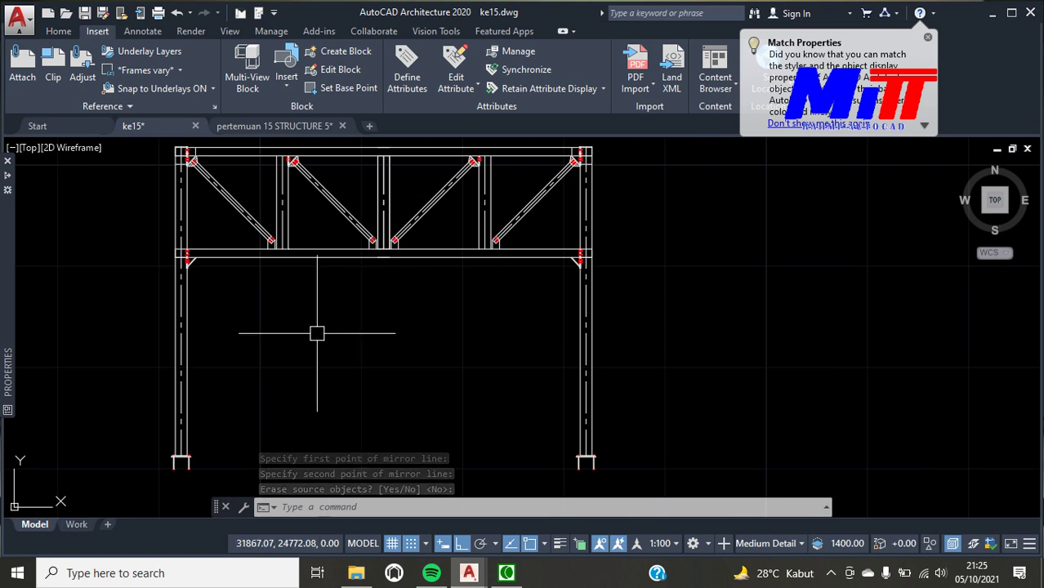
{"action": "key", "text": "Escape"}
{"action": "type", "text": "dli"}
{"action": "key", "text": "Return"}
{"action": "scroll", "coordinate": [173, 467], "scroll_direction": "up", "scroll_amount": 7}
{"action": "scroll", "coordinate": [259, 458], "scroll_direction": "up", "scroll_amount": 5}
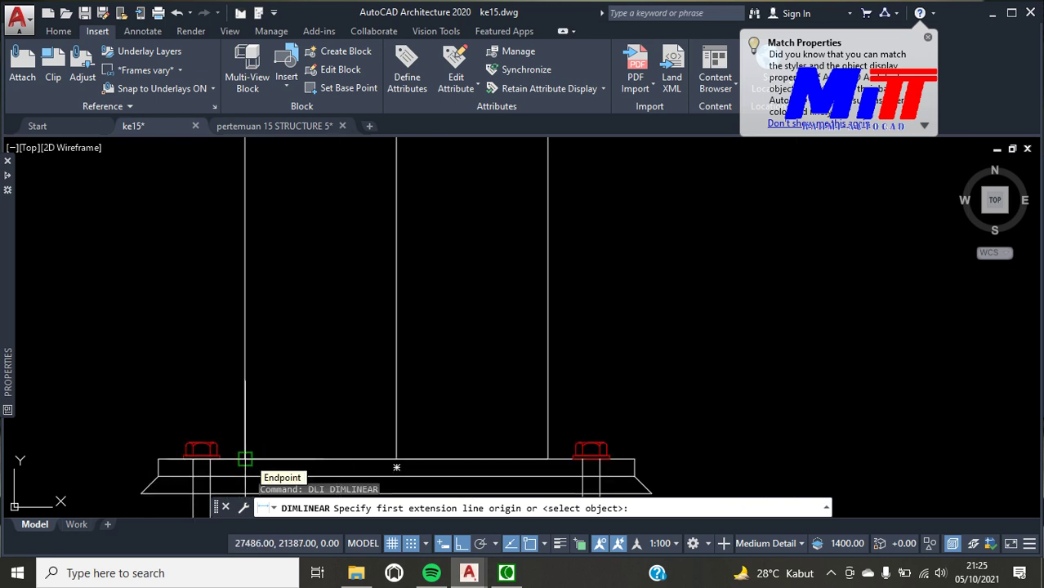
Dimension the 6000 column height from the column base to the column–truss junction
{"action": "left_click", "coordinate": [245, 460]}
{"action": "scroll", "coordinate": [245, 441], "scroll_direction": "down", "scroll_amount": 5}
{"action": "scroll", "coordinate": [249, 439], "scroll_direction": "down", "scroll_amount": 3}
{"action": "scroll", "coordinate": [257, 440], "scroll_direction": "down", "scroll_amount": 5}
{"action": "scroll", "coordinate": [258, 364], "scroll_direction": "up", "scroll_amount": 6}
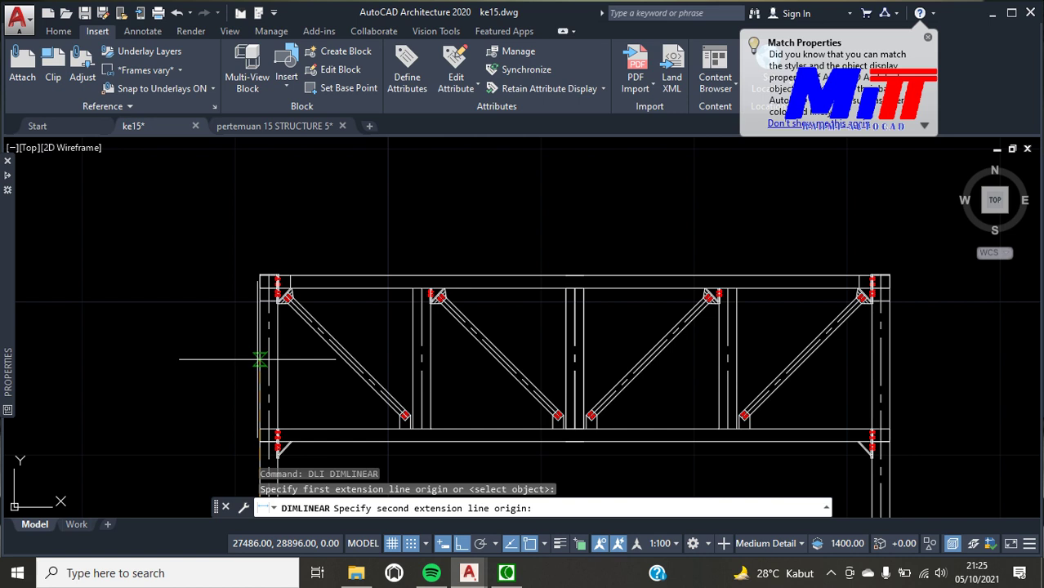
{"action": "scroll", "coordinate": [252, 460], "scroll_direction": "up", "scroll_amount": 5}
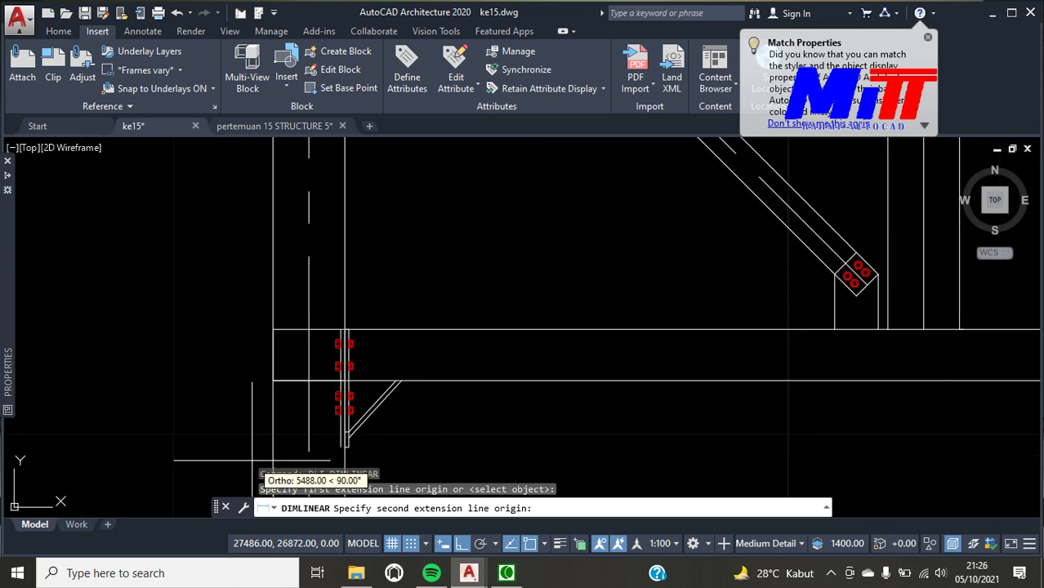
{"action": "left_click", "coordinate": [274, 355]}
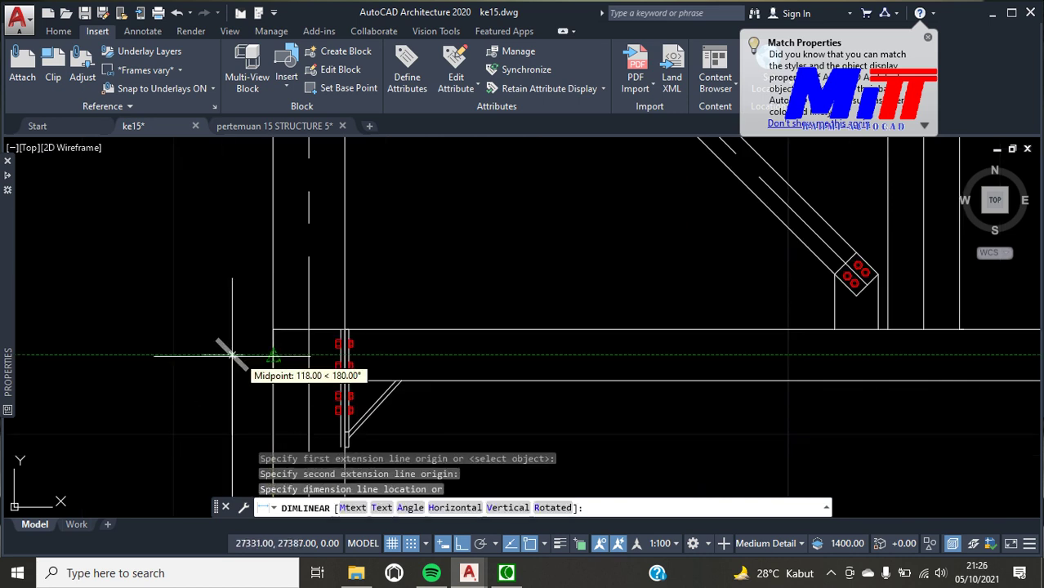
{"action": "left_click", "coordinate": [122, 366]}
{"action": "scroll", "coordinate": [145, 345], "scroll_direction": "down", "scroll_amount": 3}
{"action": "scroll", "coordinate": [117, 385], "scroll_direction": "up", "scroll_amount": 1}
{"action": "scroll", "coordinate": [155, 384], "scroll_direction": "up", "scroll_amount": 1}
{"action": "scroll", "coordinate": [189, 375], "scroll_direction": "up", "scroll_amount": 1}
{"action": "scroll", "coordinate": [168, 230], "scroll_direction": "up", "scroll_amount": 3}
Draw a chord axis line from the column–truss junction to the chord's right end
{"action": "type", "text": "l"}
{"action": "key", "text": "Return"}
{"action": "scroll", "coordinate": [327, 343], "scroll_direction": "up", "scroll_amount": 2}
{"action": "scroll", "coordinate": [296, 319], "scroll_direction": "up", "scroll_amount": 2}
{"action": "left_click", "coordinate": [286, 316]}
{"action": "scroll", "coordinate": [302, 310], "scroll_direction": "down", "scroll_amount": 2}
{"action": "scroll", "coordinate": [595, 340], "scroll_direction": "down", "scroll_amount": 1}
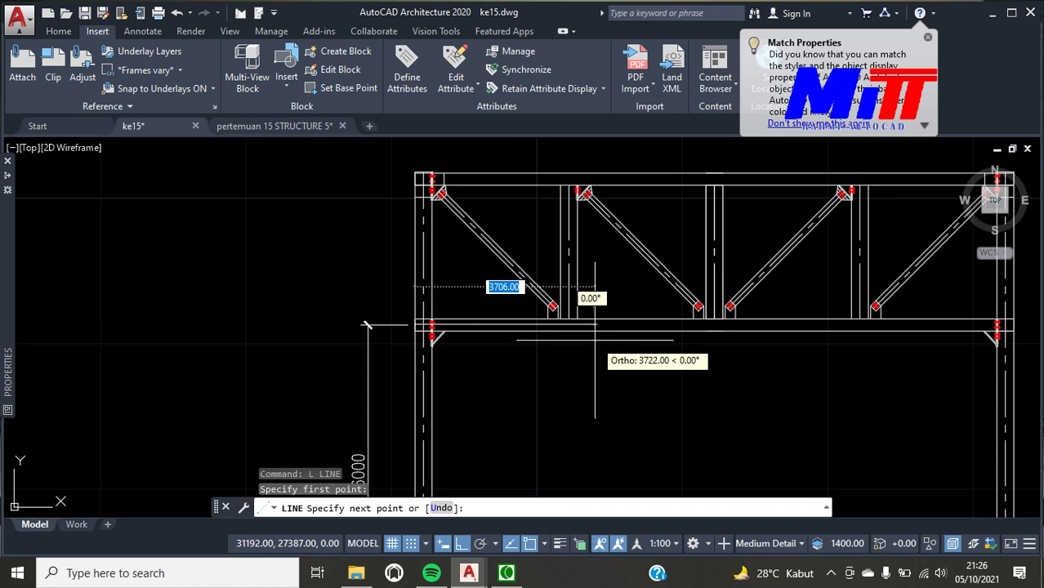
{"action": "scroll", "coordinate": [985, 322], "scroll_direction": "up", "scroll_amount": 2}
{"action": "scroll", "coordinate": [964, 325], "scroll_direction": "up", "scroll_amount": 2}
{"action": "left_click", "coordinate": [866, 288]}
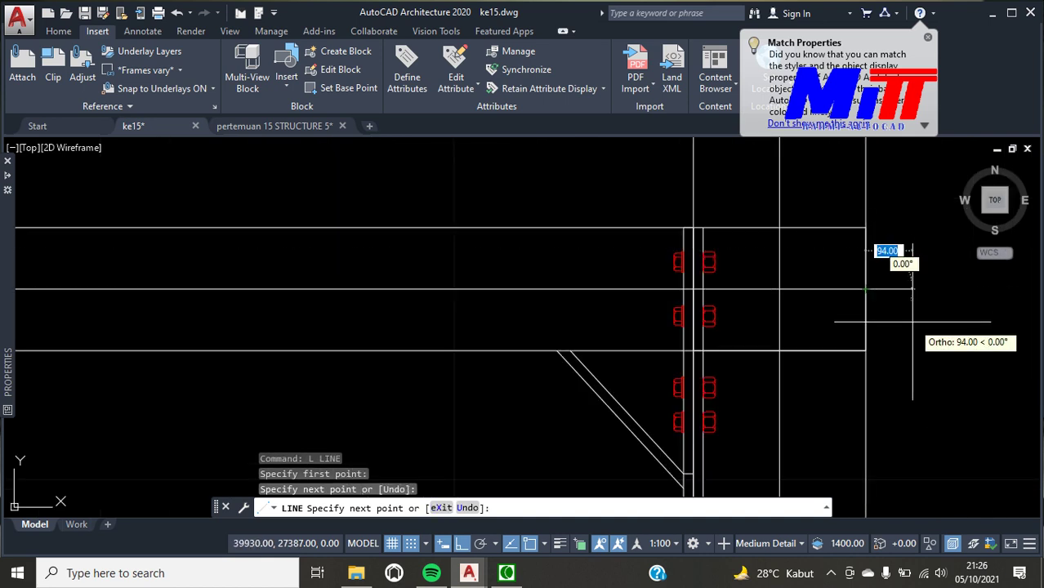
{"action": "key", "text": "Escape"}
{"action": "scroll", "coordinate": [880, 344], "scroll_direction": "down", "scroll_amount": 2}
{"action": "scroll", "coordinate": [878, 344], "scroll_direction": "down", "scroll_amount": 1}
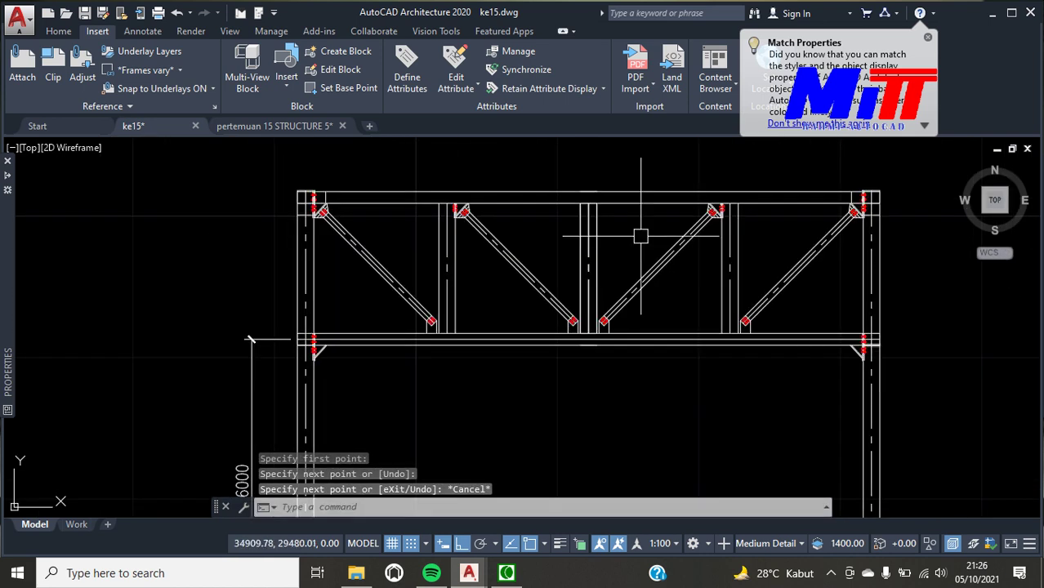
Draw the top chord axis line from the top-left gusset midpoint to the top-right gusset
{"action": "key", "text": "Return"}
{"action": "scroll", "coordinate": [288, 201], "scroll_direction": "up", "scroll_amount": 2}
{"action": "scroll", "coordinate": [287, 201], "scroll_direction": "up", "scroll_amount": 3}
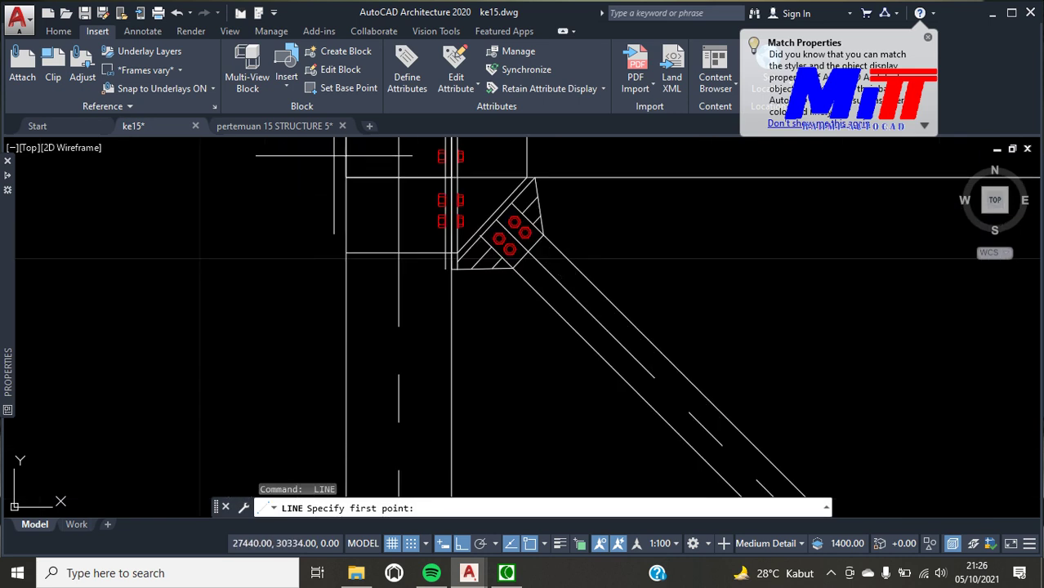
{"action": "middle_click_drag", "start_coordinate": [200, 258], "coordinate": [177, 321]}
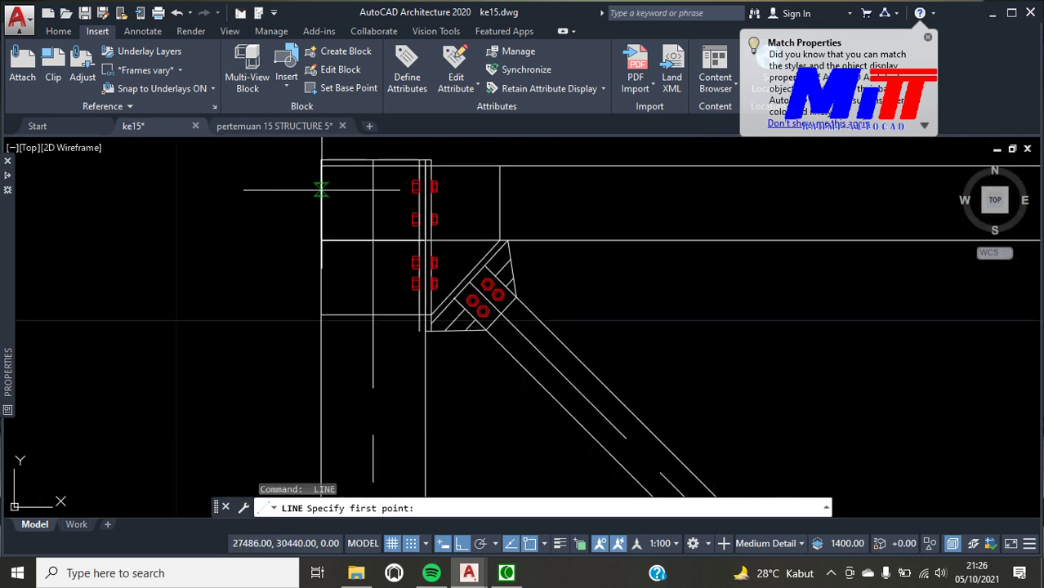
{"action": "left_click", "coordinate": [321, 202]}
{"action": "scroll", "coordinate": [321, 201], "scroll_direction": "down", "scroll_amount": 3}
{"action": "scroll", "coordinate": [490, 188], "scroll_direction": "down", "scroll_amount": 2}
{"action": "scroll", "coordinate": [686, 186], "scroll_direction": "up", "scroll_amount": 1}
{"action": "scroll", "coordinate": [686, 186], "scroll_direction": "up", "scroll_amount": 3}
{"action": "scroll", "coordinate": [621, 188], "scroll_direction": "down", "scroll_amount": 3}
{"action": "scroll", "coordinate": [613, 180], "scroll_direction": "up", "scroll_amount": 1}
{"action": "scroll", "coordinate": [596, 195], "scroll_direction": "up", "scroll_amount": 2}
{"action": "left_click", "coordinate": [586, 179]}
{"action": "key", "text": "Escape"}
Match the column centerline's dashed style onto the chord line
{"action": "type", "text": "a"}
{"action": "key", "text": "Return"}
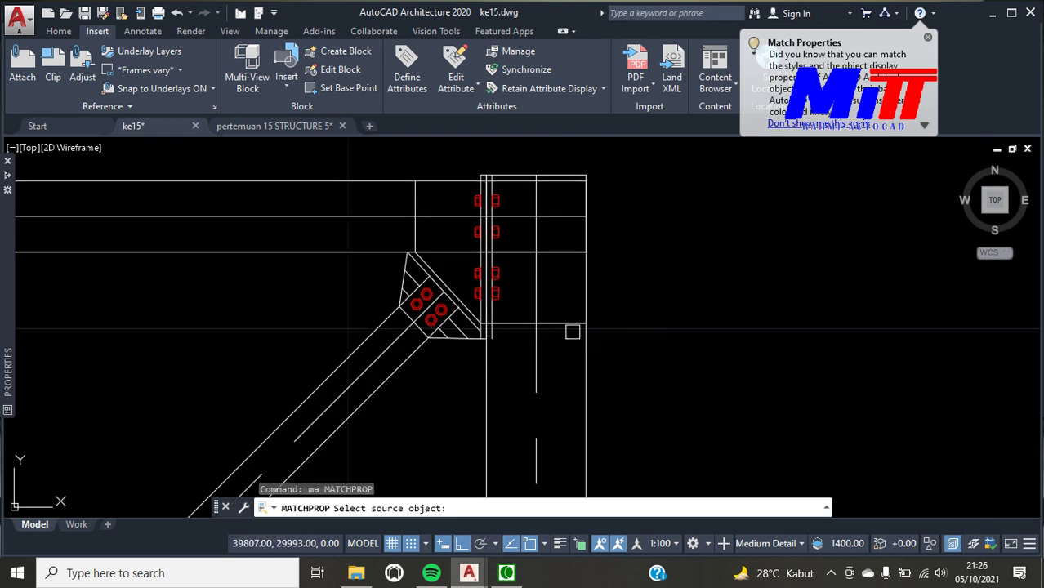
{"action": "left_click", "coordinate": [535, 352]}
{"action": "scroll", "coordinate": [563, 203], "scroll_direction": "down", "scroll_amount": 5}
{"action": "scroll", "coordinate": [357, 341], "scroll_direction": "up", "scroll_amount": 4}
{"action": "left_click", "coordinate": [353, 339]}
{"action": "key", "text": "Escape"}
{"action": "scroll", "coordinate": [364, 360], "scroll_direction": "down", "scroll_amount": 4}
{"action": "scroll", "coordinate": [362, 366], "scroll_direction": "down", "scroll_amount": 2}
{"action": "key", "text": "Return"}
{"action": "key", "text": "Escape"}
Add the 3152 vertical truss depth dimension from the bottom-chord joint to the column top
{"action": "type", "text": "dli"}
{"action": "key", "text": "Return"}
{"action": "scroll", "coordinate": [245, 343], "scroll_direction": "up", "scroll_amount": 8}
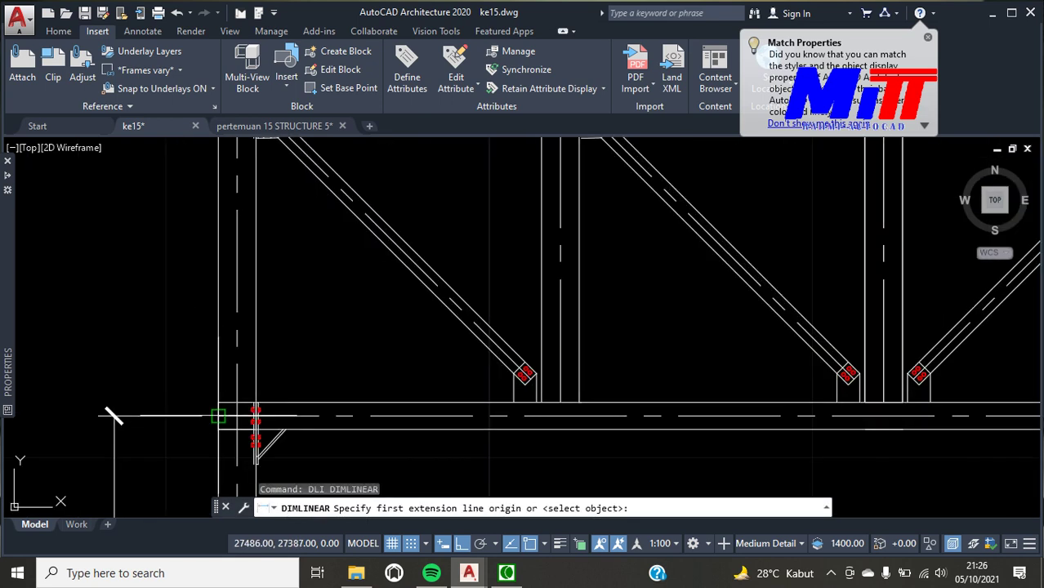
{"action": "left_click", "coordinate": [218, 417]}
{"action": "scroll", "coordinate": [175, 361], "scroll_direction": "down", "scroll_amount": 5}
{"action": "scroll", "coordinate": [181, 291], "scroll_direction": "up", "scroll_amount": 3}
{"action": "scroll", "coordinate": [232, 233], "scroll_direction": "up", "scroll_amount": 2}
{"action": "scroll", "coordinate": [302, 266], "scroll_direction": "up", "scroll_amount": 2}
{"action": "scroll", "coordinate": [359, 245], "scroll_direction": "up", "scroll_amount": 3}
{"action": "left_click", "coordinate": [370, 255]}
{"action": "scroll", "coordinate": [370, 255], "scroll_direction": "down", "scroll_amount": 4}
{"action": "scroll", "coordinate": [237, 256], "scroll_direction": "down", "scroll_amount": 4}
{"action": "left_click", "coordinate": [206, 260]}
{"action": "scroll", "coordinate": [242, 282], "scroll_direction": "up", "scroll_amount": 4}
Add the 20 vertical dimension across the small offset
{"action": "key", "text": "Return"}
{"action": "scroll", "coordinate": [295, 252], "scroll_direction": "up", "scroll_amount": 3}
{"action": "scroll", "coordinate": [295, 252], "scroll_direction": "up", "scroll_amount": 2}
{"action": "left_click", "coordinate": [358, 179]}
{"action": "left_click", "coordinate": [358, 159]}
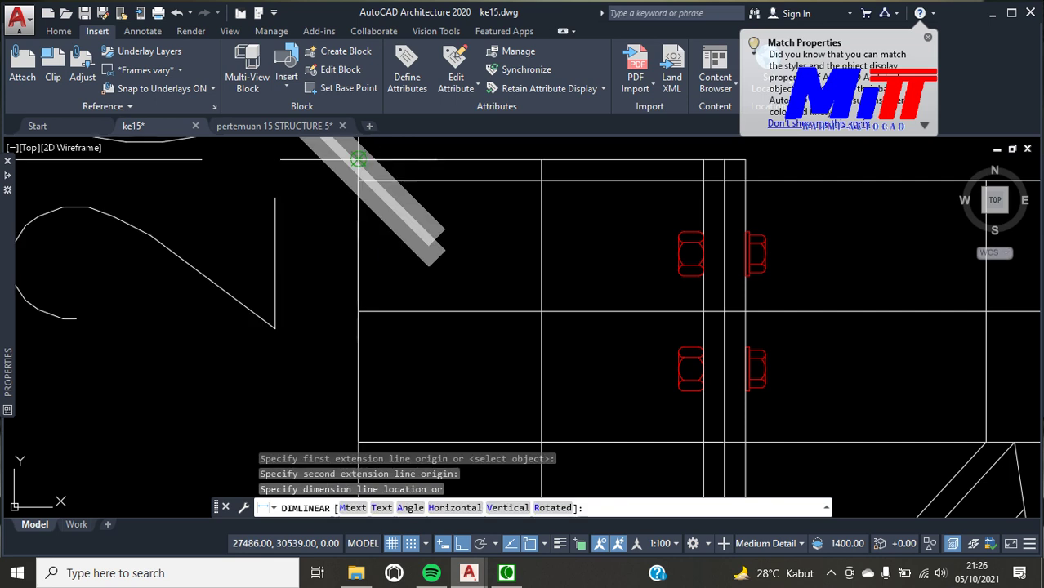
{"action": "left_click", "coordinate": [203, 183]}
{"action": "scroll", "coordinate": [291, 221], "scroll_direction": "down", "scroll_amount": 5}
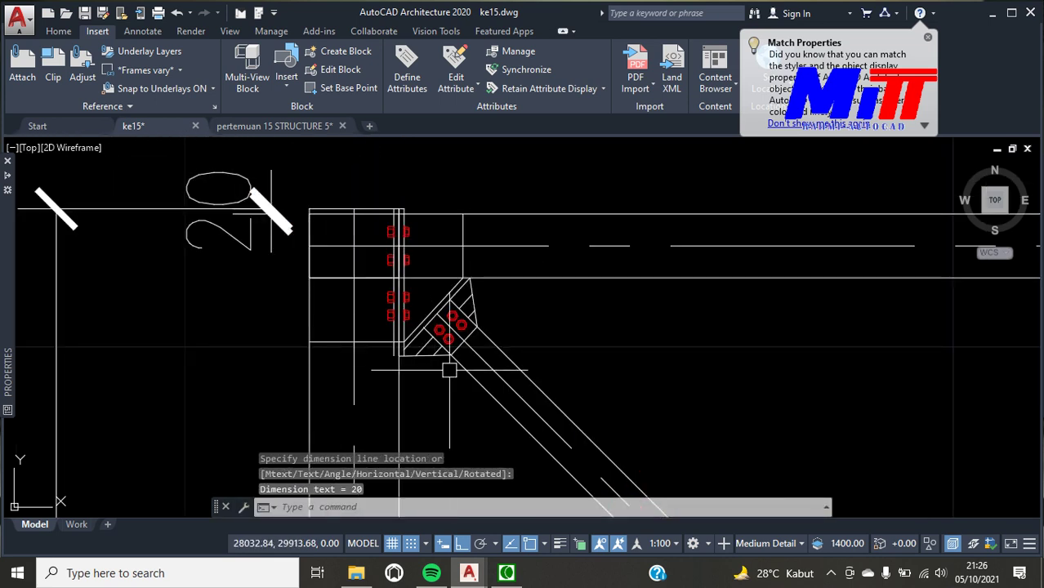
{"action": "key", "text": "alt"}
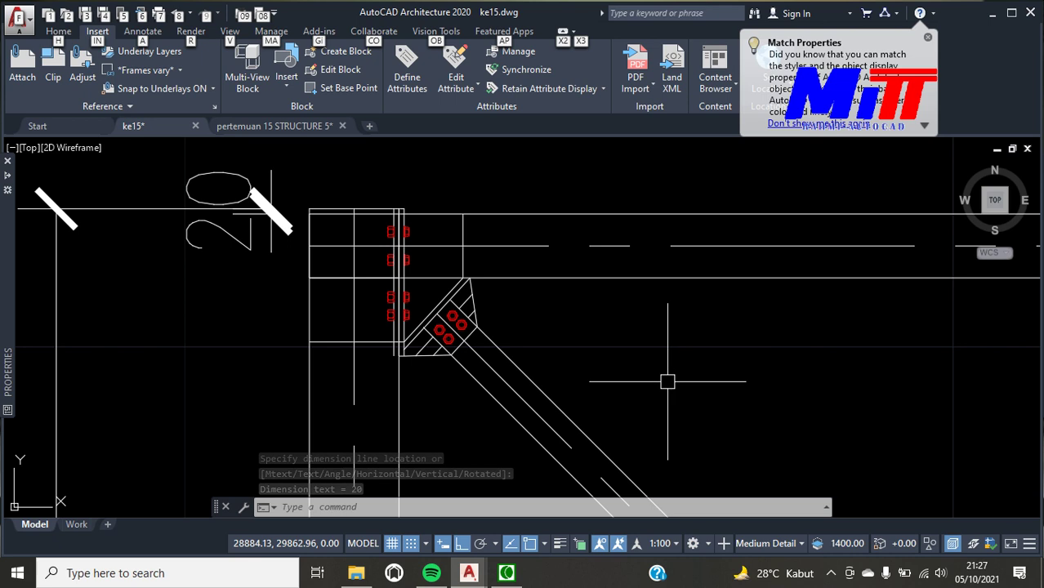
Dimension the first 3000 truss bay from the left column joint to the first panel point
{"action": "key", "text": "Escape"}
{"action": "key", "text": "Return"}
{"action": "scroll", "coordinate": [608, 451], "scroll_direction": "down", "scroll_amount": 5}
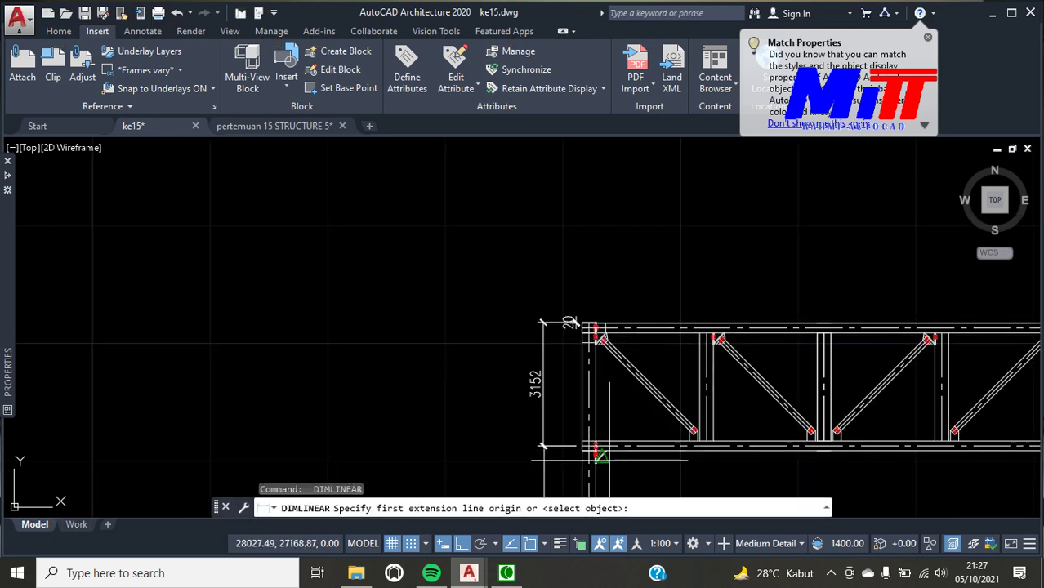
{"action": "scroll", "coordinate": [601, 478], "scroll_direction": "up", "scroll_amount": 5}
{"action": "left_click", "coordinate": [549, 369]}
{"action": "scroll", "coordinate": [549, 369], "scroll_direction": "down", "scroll_amount": 3}
{"action": "scroll", "coordinate": [760, 355], "scroll_direction": "up", "scroll_amount": 5}
{"action": "left_click", "coordinate": [840, 330]}
{"action": "scroll", "coordinate": [840, 330], "scroll_direction": "down", "scroll_amount": 3}
{"action": "left_click", "coordinate": [826, 439]}
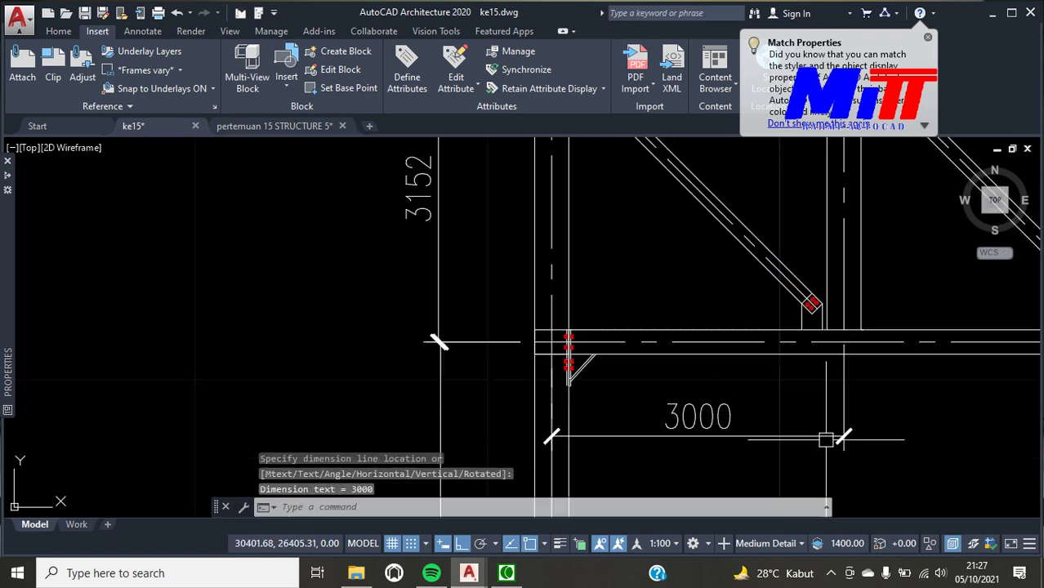
Continue the chain with DCO, adding the remaining 3000 bay dimensions below the bottom chord
{"action": "type", "text": "dco"}
{"action": "key", "text": "Return"}
{"action": "scroll", "coordinate": [792, 411], "scroll_direction": "down", "scroll_amount": 3}
{"action": "scroll", "coordinate": [867, 409], "scroll_direction": "up", "scroll_amount": 2}
{"action": "scroll", "coordinate": [909, 319], "scroll_direction": "up", "scroll_amount": 3}
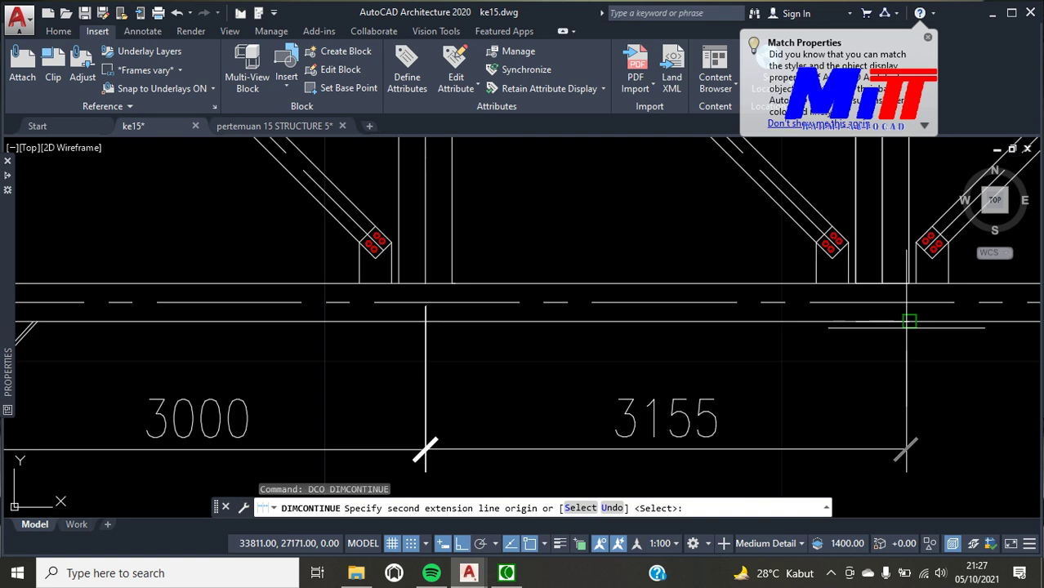
{"action": "left_click", "coordinate": [883, 283]}
{"action": "scroll", "coordinate": [893, 346], "scroll_direction": "down", "scroll_amount": 5}
{"action": "scroll", "coordinate": [945, 343], "scroll_direction": "up", "scroll_amount": 3}
{"action": "left_click", "coordinate": [945, 343]}
{"action": "scroll", "coordinate": [945, 343], "scroll_direction": "down", "scroll_amount": 3}
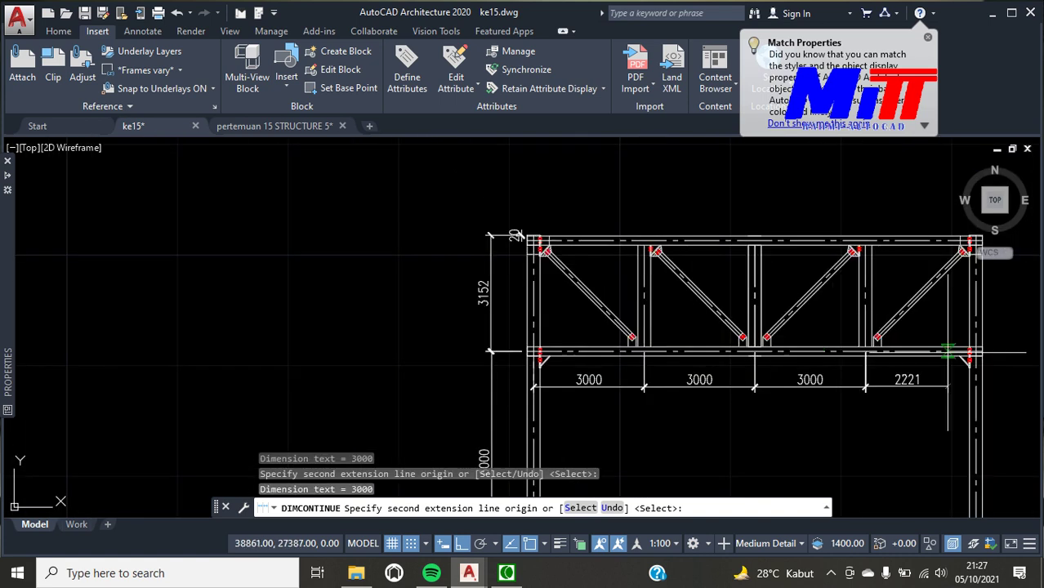
{"action": "scroll", "coordinate": [948, 351], "scroll_direction": "up", "scroll_amount": 3}
{"action": "key", "text": "Escape"}
{"action": "scroll", "coordinate": [810, 306], "scroll_direction": "down", "scroll_amount": 6}
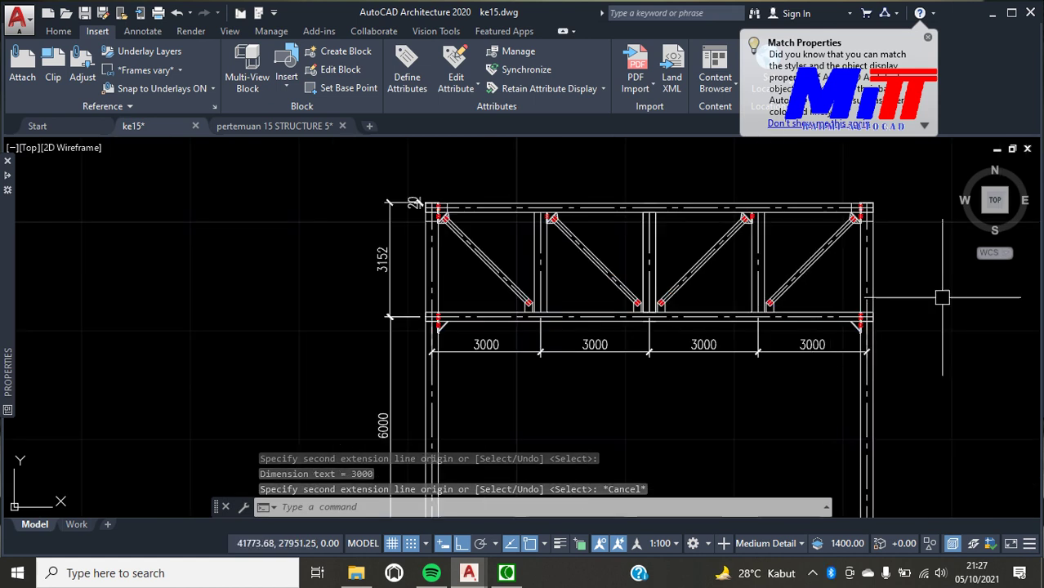
{"action": "key", "text": "Return"}
{"action": "key", "text": "Escape"}
Add a 350 linear dimension at the top-right truss-column joint
{"action": "type", "text": "dli"}
{"action": "key", "text": "Return"}
{"action": "scroll", "coordinate": [915, 239], "scroll_direction": "up", "scroll_amount": 8}
{"action": "scroll", "coordinate": [759, 243], "scroll_direction": "up", "scroll_amount": 2}
{"action": "scroll", "coordinate": [618, 268], "scroll_direction": "up", "scroll_amount": 2}
{"action": "left_click", "coordinate": [604, 282]}
{"action": "left_click", "coordinate": [928, 282]}
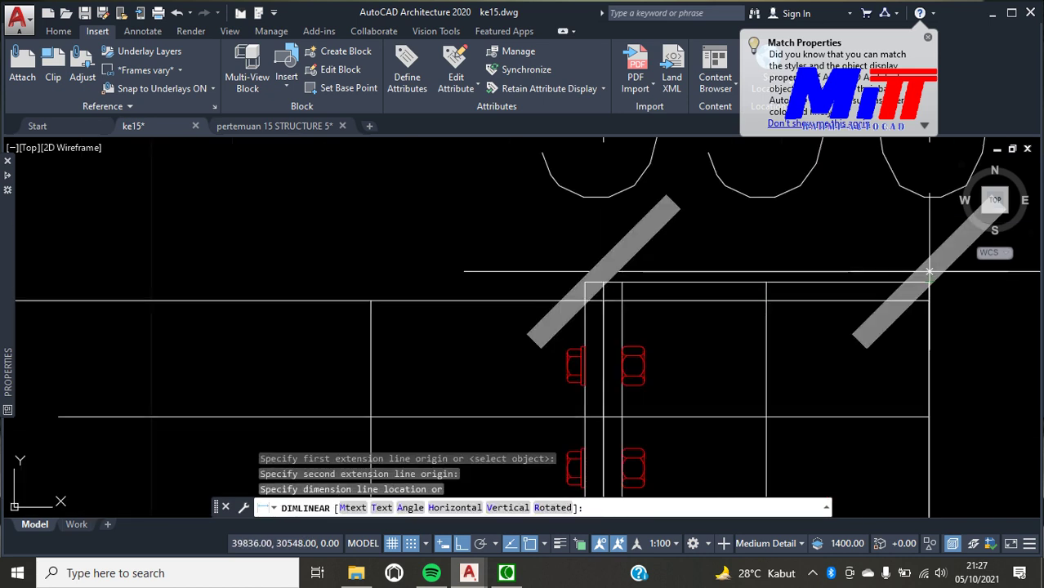
{"action": "scroll", "coordinate": [928, 273], "scroll_direction": "down", "scroll_amount": 3}
{"action": "scroll", "coordinate": [929, 274], "scroll_direction": "down", "scroll_amount": 2}
{"action": "left_click", "coordinate": [948, 196]}
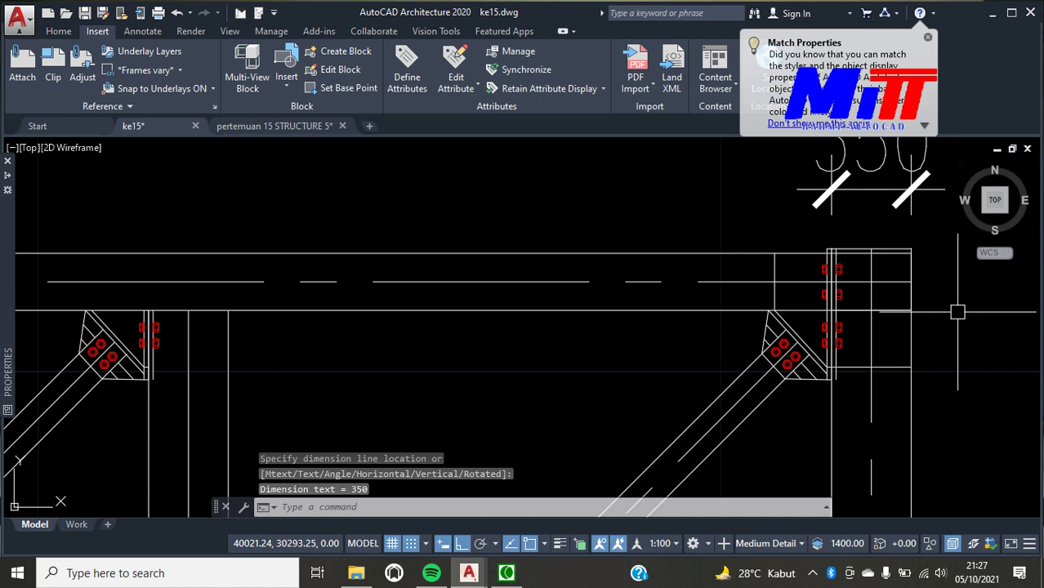
Add a 250 vertical dimension on the right column, then zoom out to show the whole frame
{"action": "key", "text": "space"}
{"action": "scroll", "coordinate": [940, 270], "scroll_direction": "up", "scroll_amount": 6}
{"action": "left_click", "coordinate": [814, 213]}
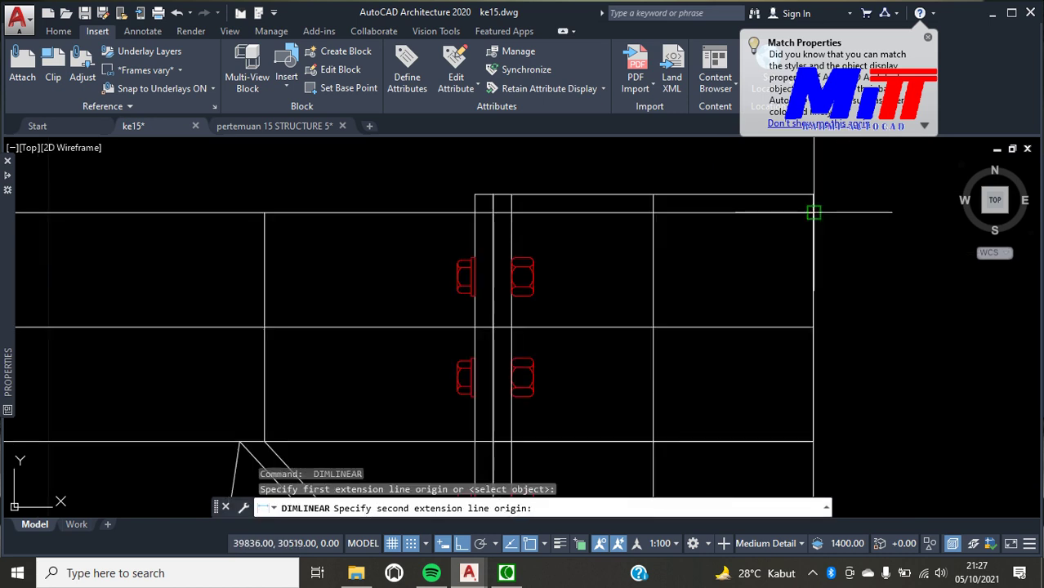
{"action": "left_click", "coordinate": [813, 441]}
{"action": "scroll", "coordinate": [899, 416], "scroll_direction": "down", "scroll_amount": 2}
{"action": "scroll", "coordinate": [915, 413], "scroll_direction": "down", "scroll_amount": 2}
{"action": "scroll", "coordinate": [923, 408], "scroll_direction": "down", "scroll_amount": 2}
{"action": "left_click", "coordinate": [1021, 401]}
{"action": "key", "text": "Escape"}
{"action": "scroll", "coordinate": [740, 349], "scroll_direction": "down", "scroll_amount": 3}
{"action": "scroll", "coordinate": [664, 224], "scroll_direction": "down", "scroll_amount": 2}
{"action": "middle_click_drag", "start_coordinate": [561, 212], "coordinate": [591, 154]}
{"action": "scroll", "coordinate": [590, 154], "scroll_direction": "down", "scroll_amount": 2}
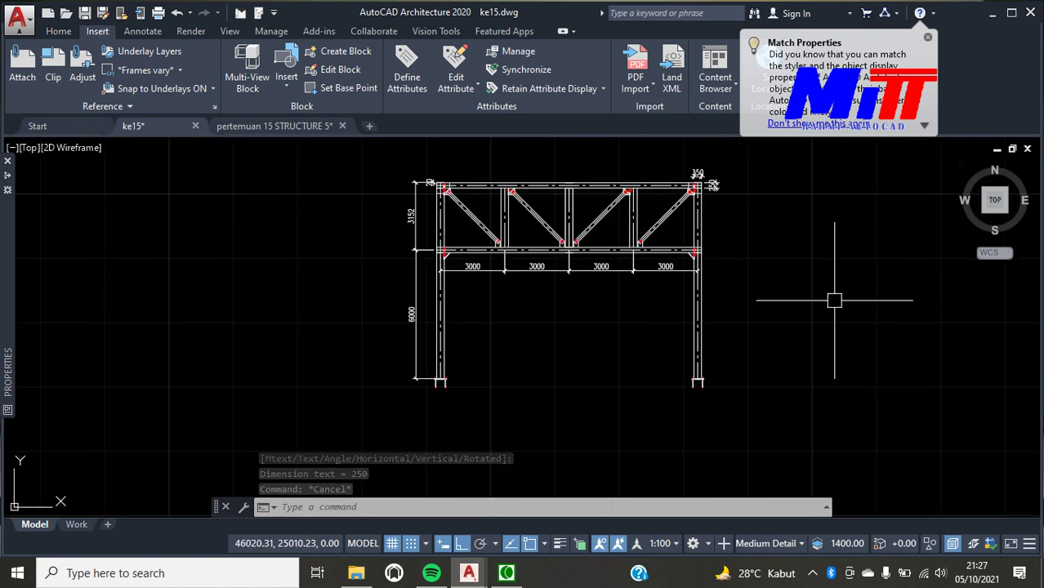